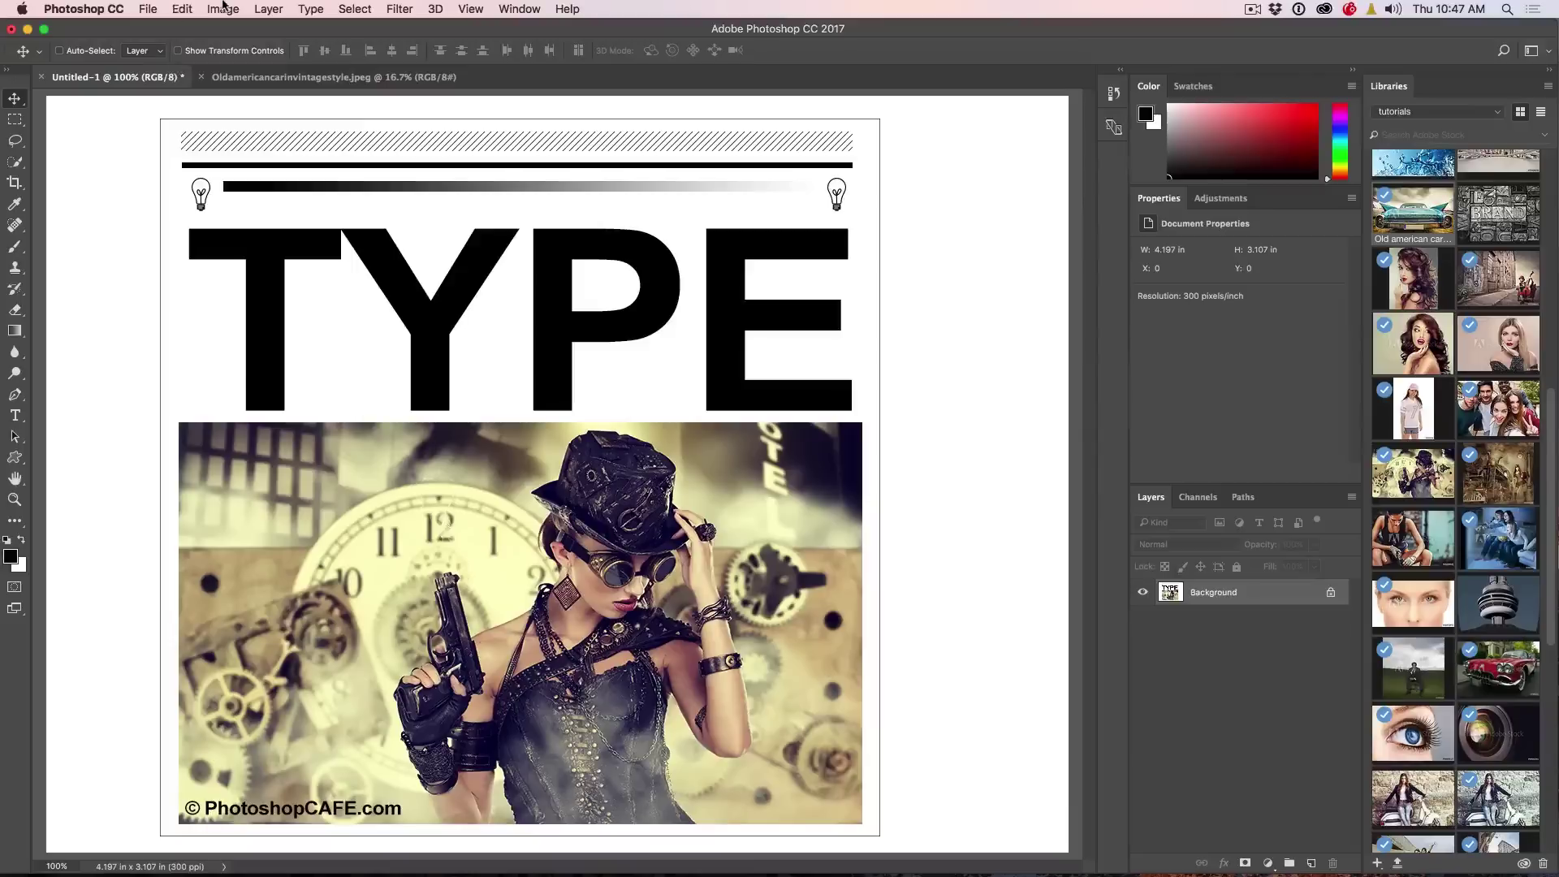
Bring up the Image menu's commands over the TYPE poster.
left_click(222, 9)
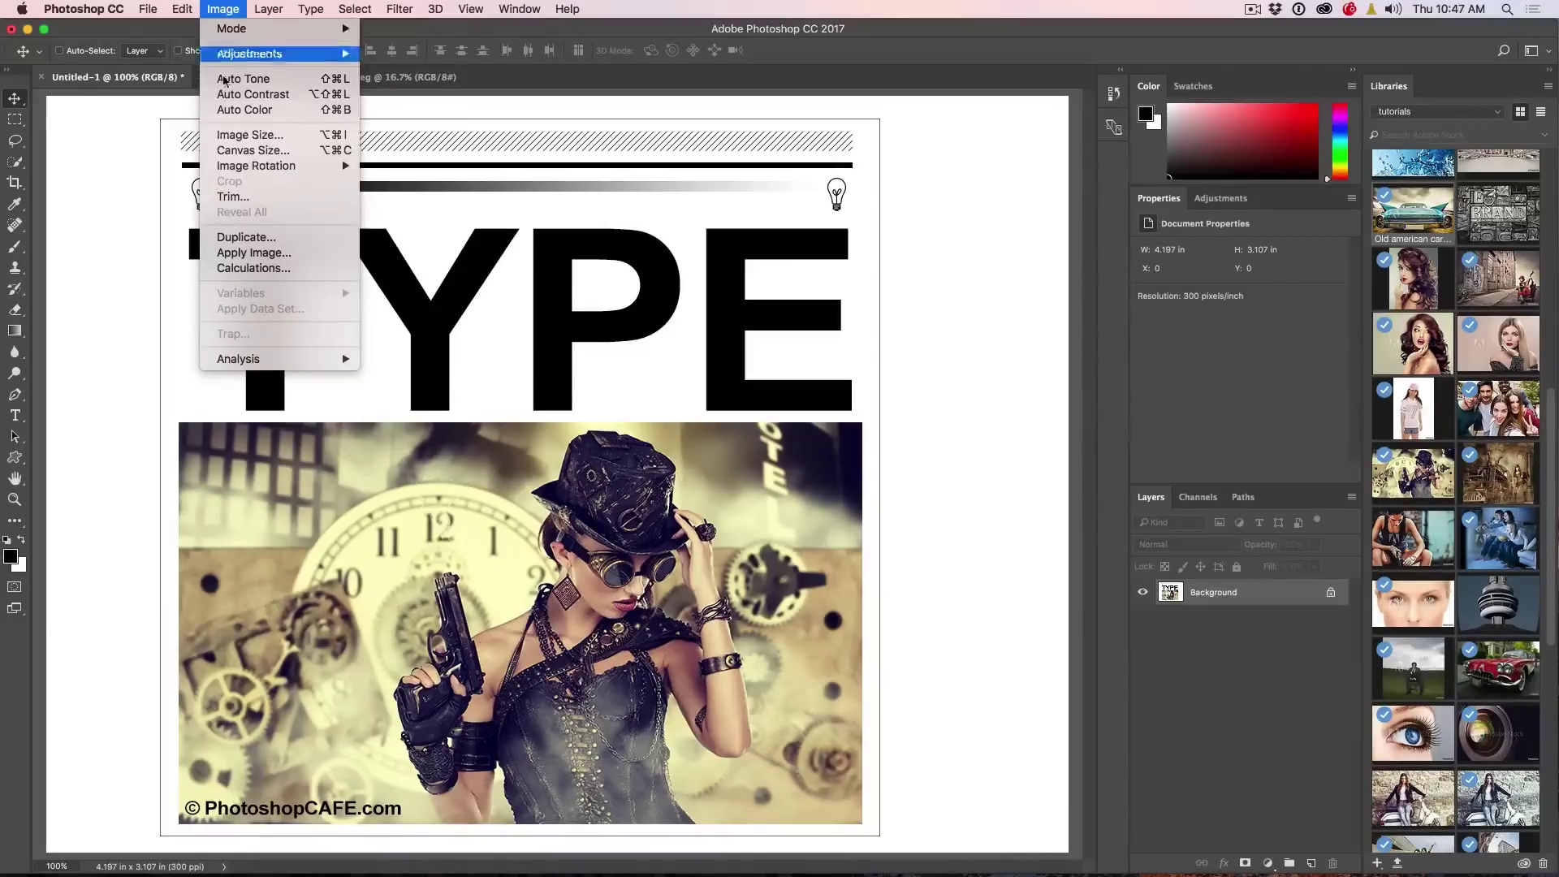
Reopen Image Size, showing the photo at 4.197 × 3.107 in and 300 ppi.
left_click(243, 135)
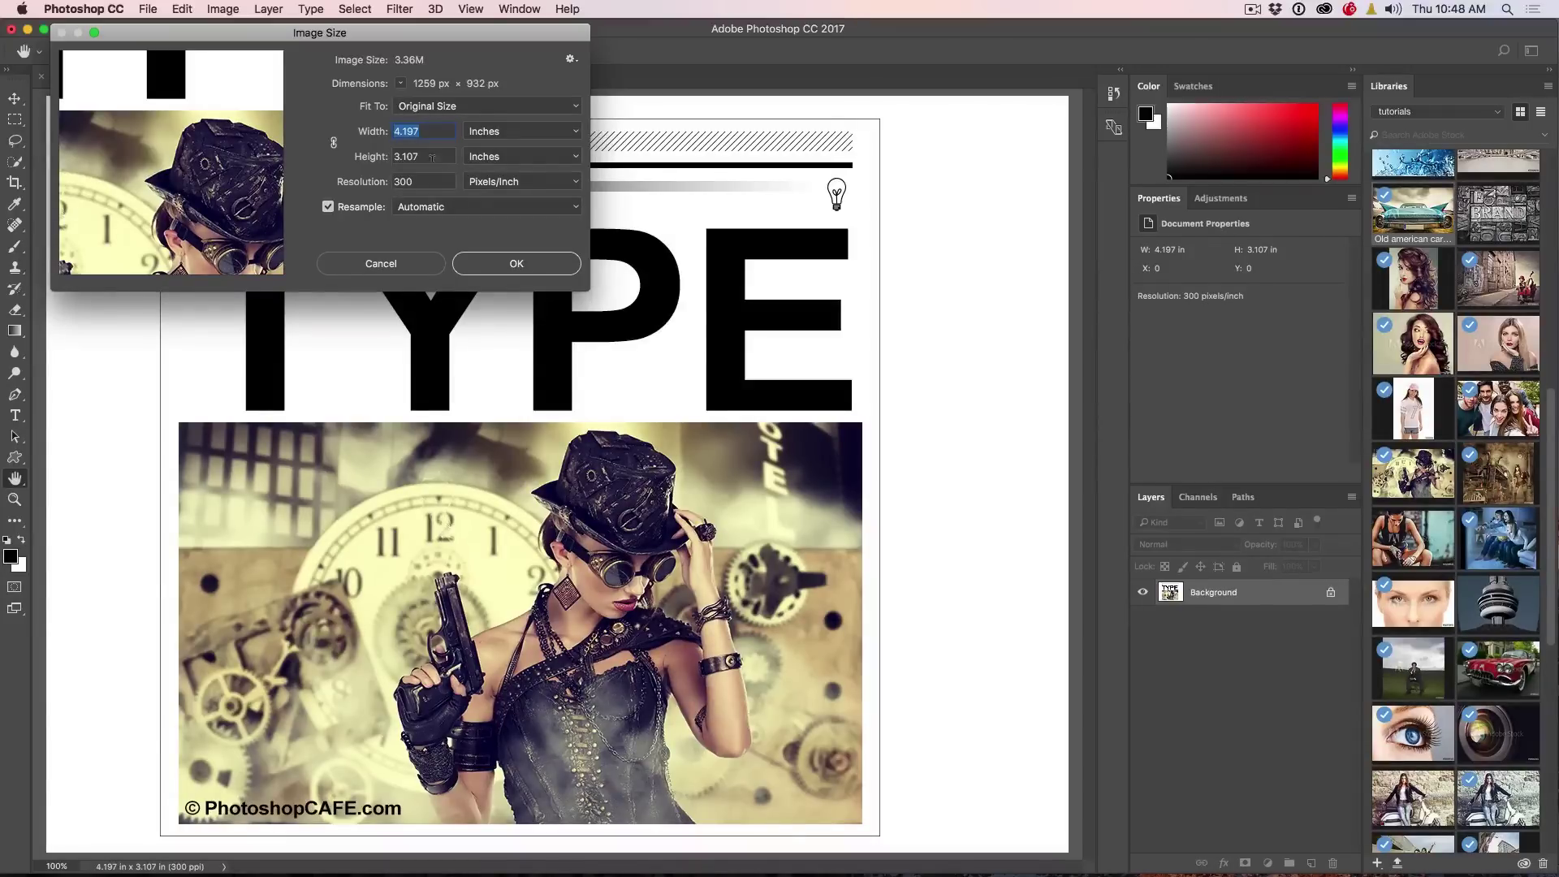
left_click(223, 9)
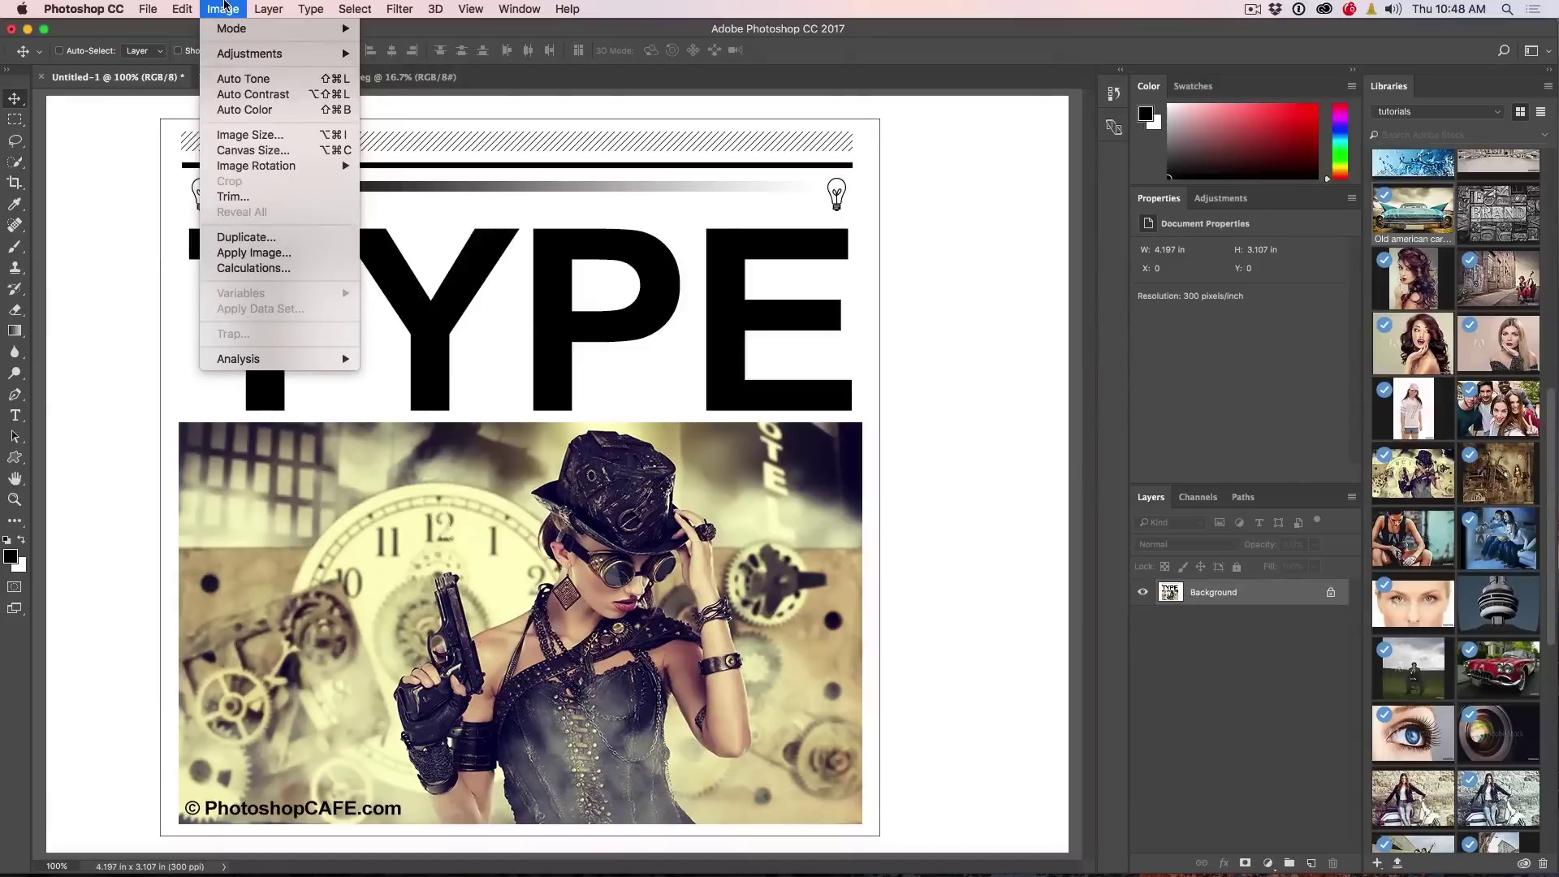
left_click(226, 139)
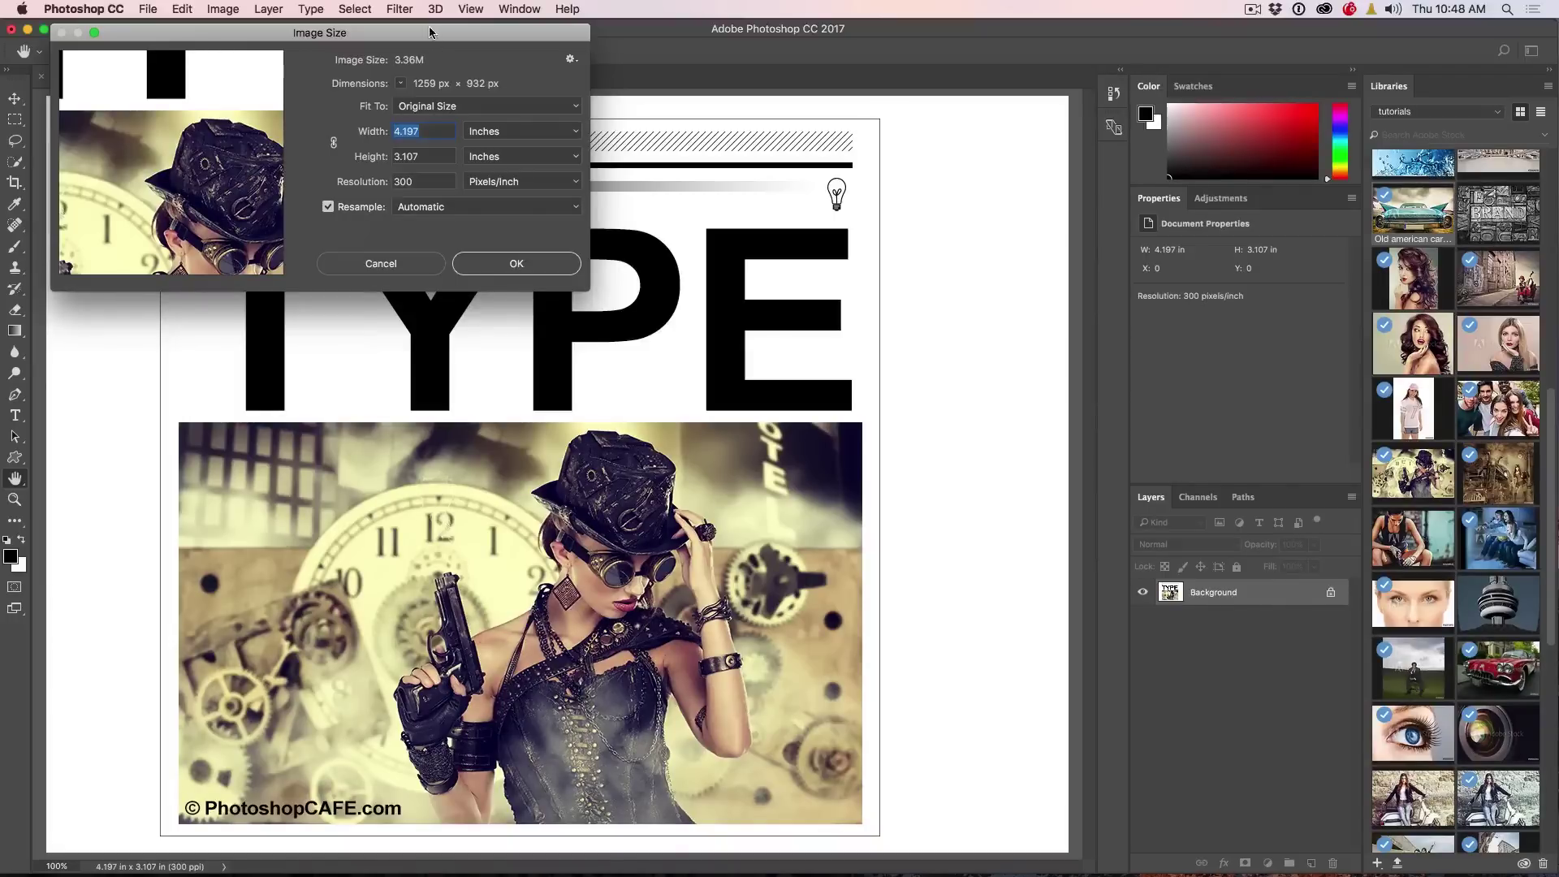
Enlarge and reposition the Image Size dialog, then turn Resample off.
left_click_drag(584, 286, 1531, 862)
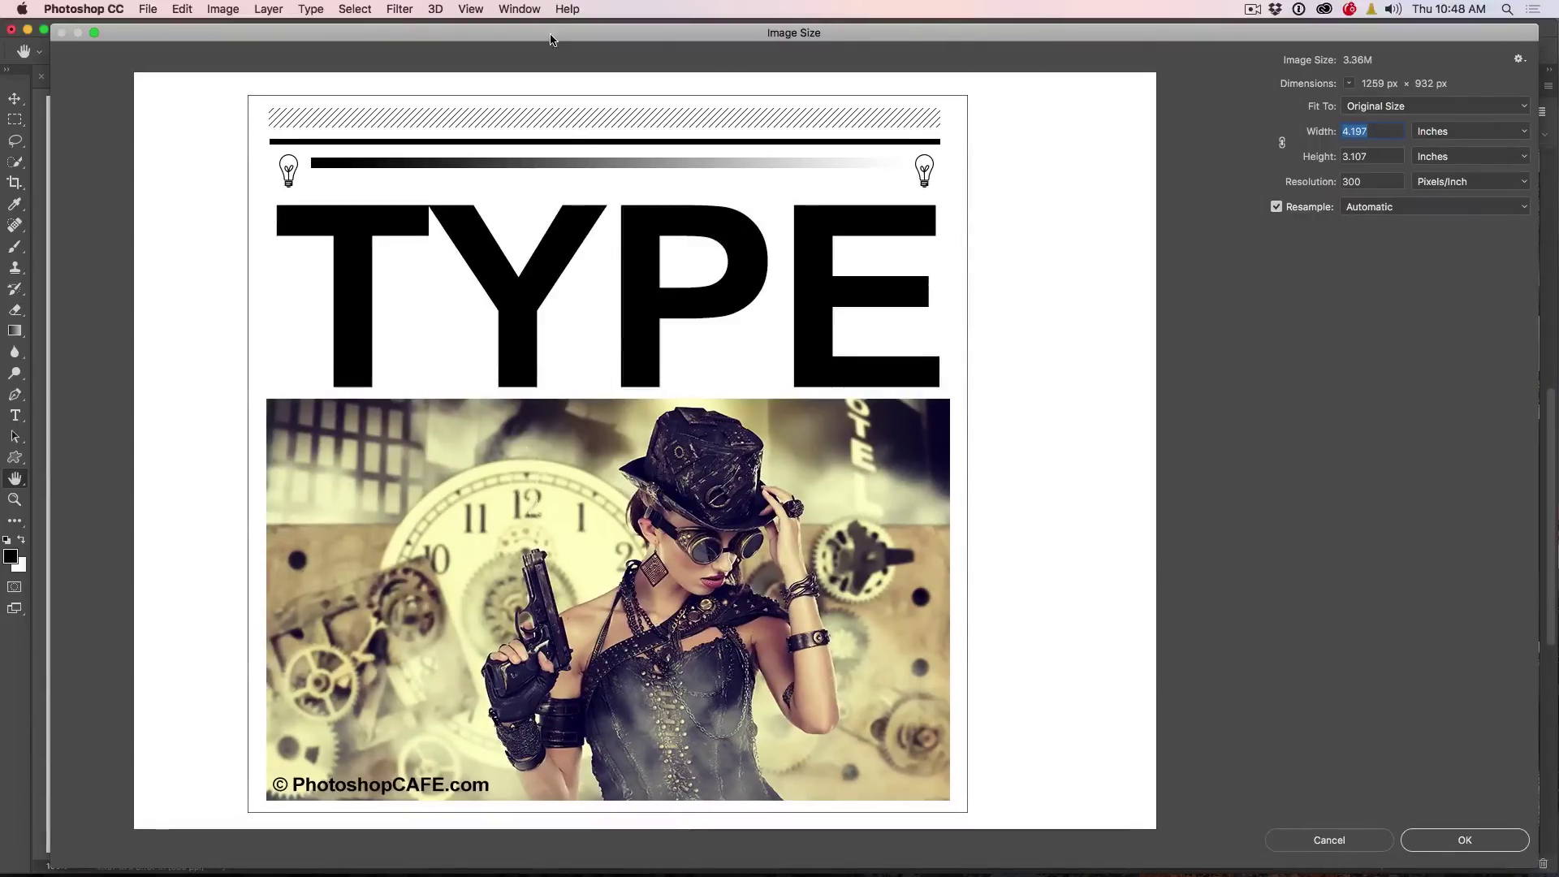
left_click_drag(554, 34, 519, 34)
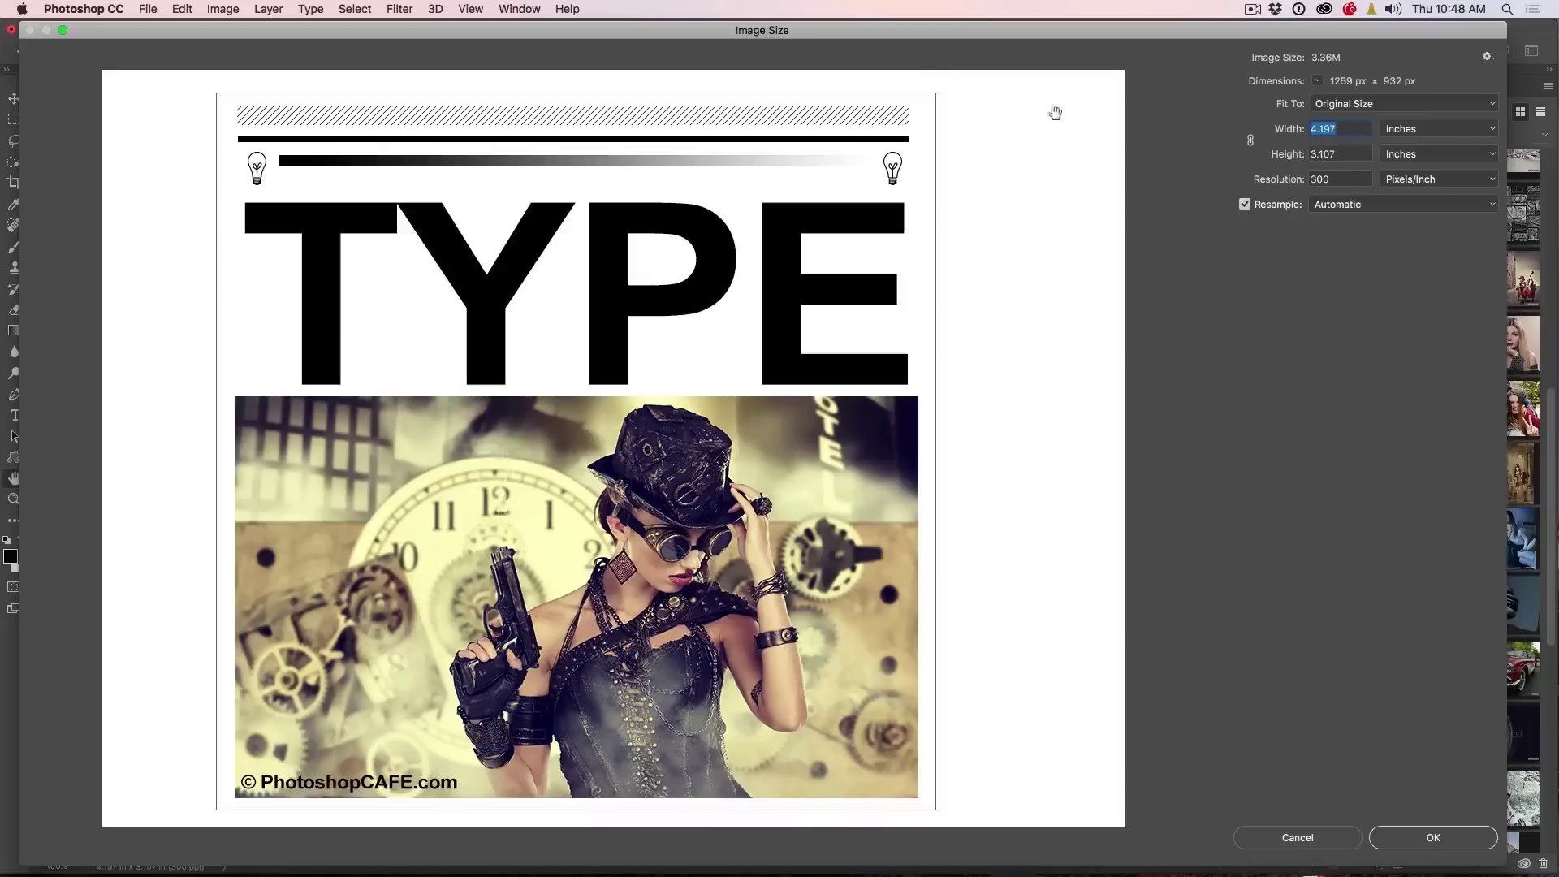
left_click(1244, 204)
Try a resolution of 72 ppi, then restore it to 300 ppi.
double_click(1342, 178)
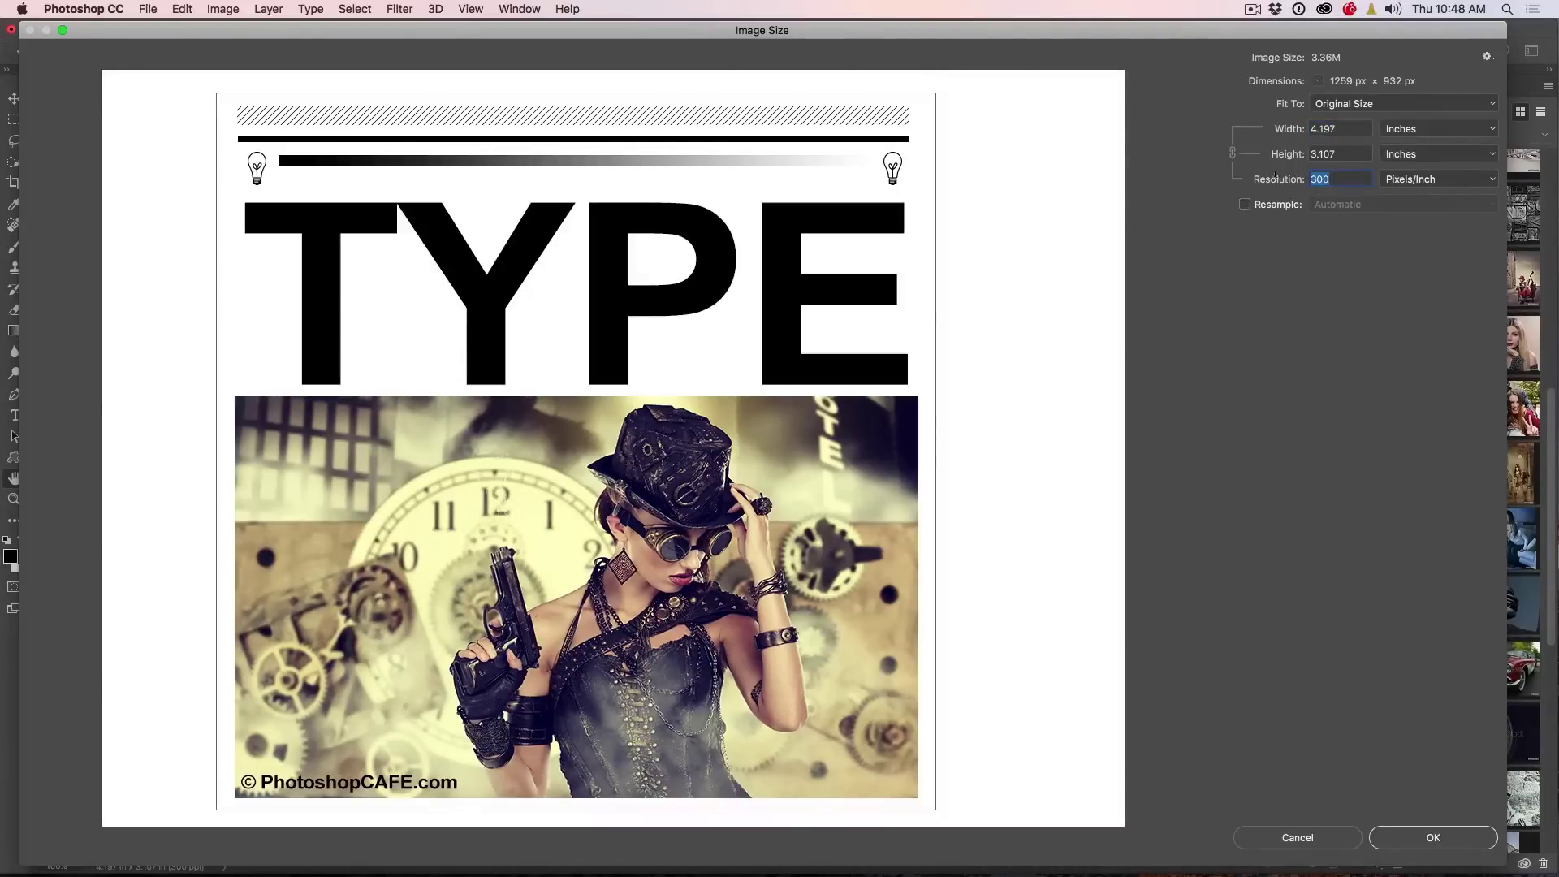
type("72")
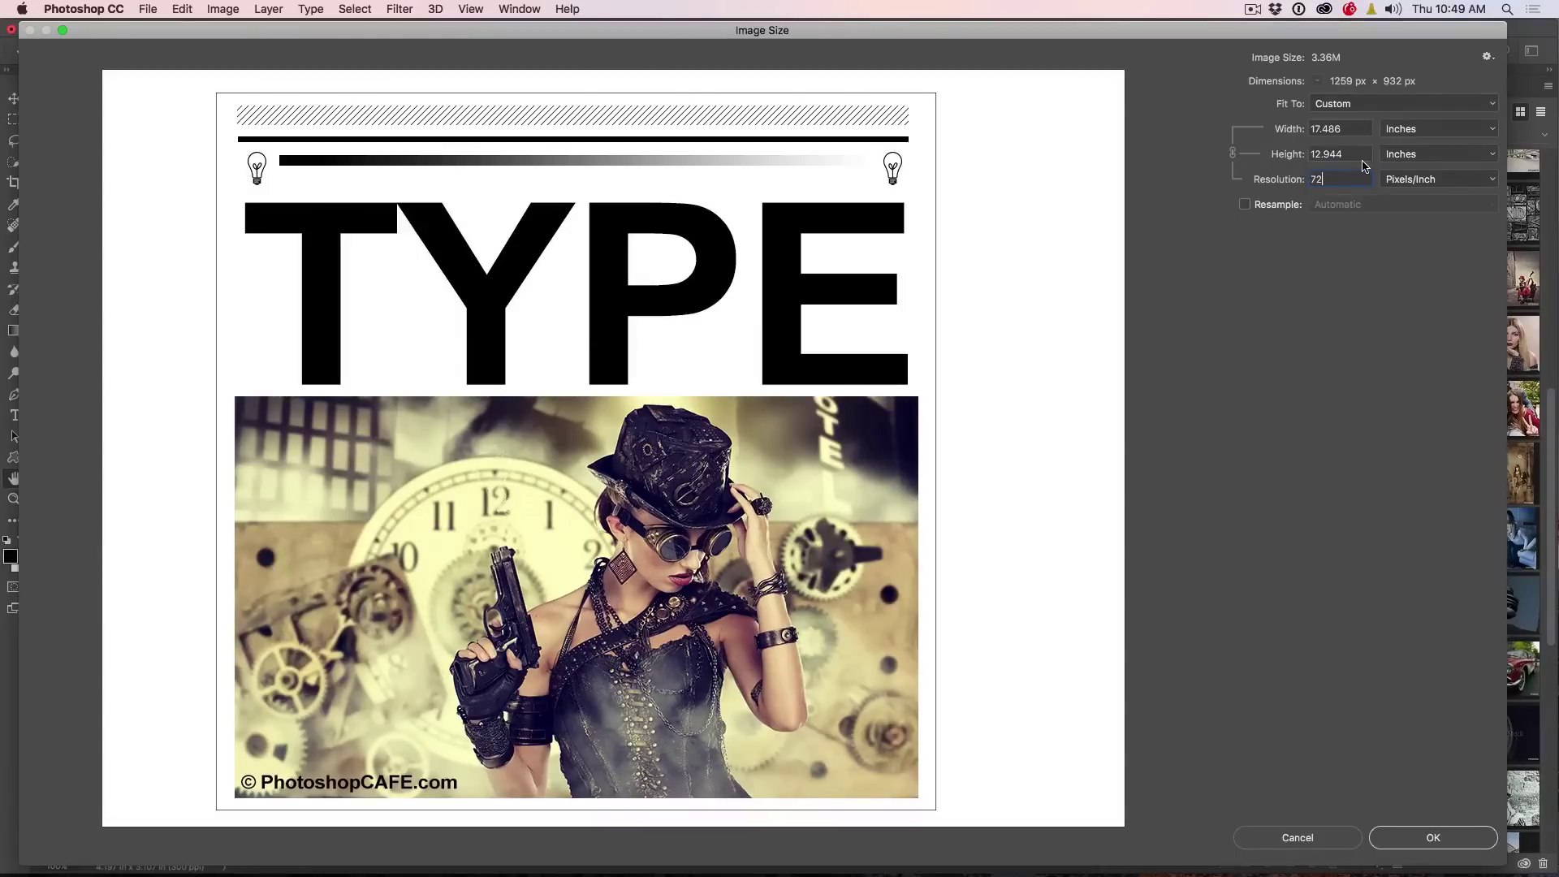
double_click(1335, 173)
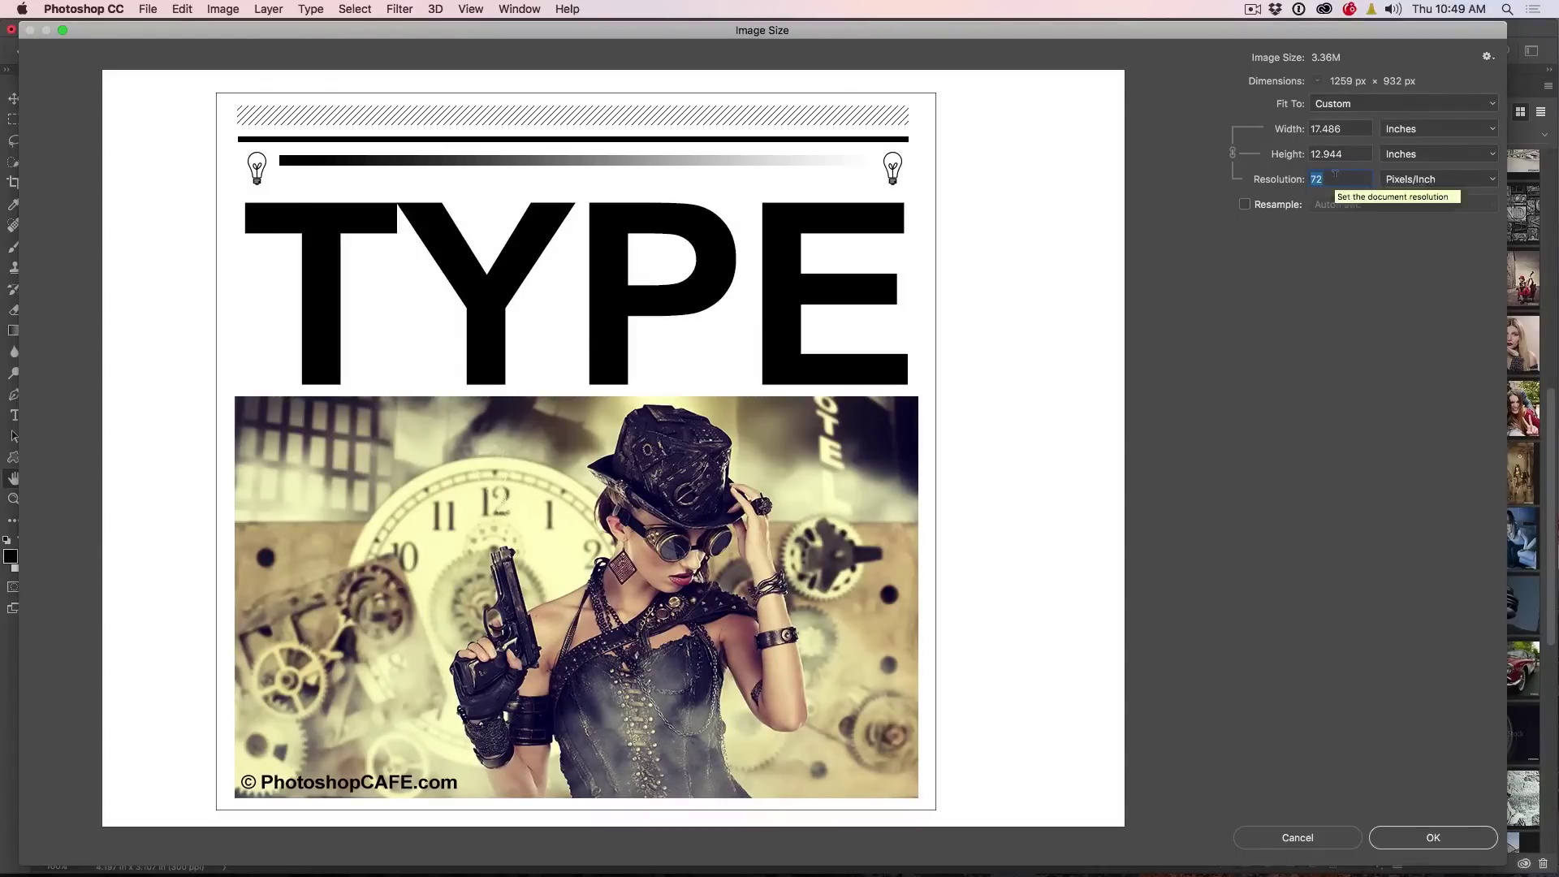
type("300")
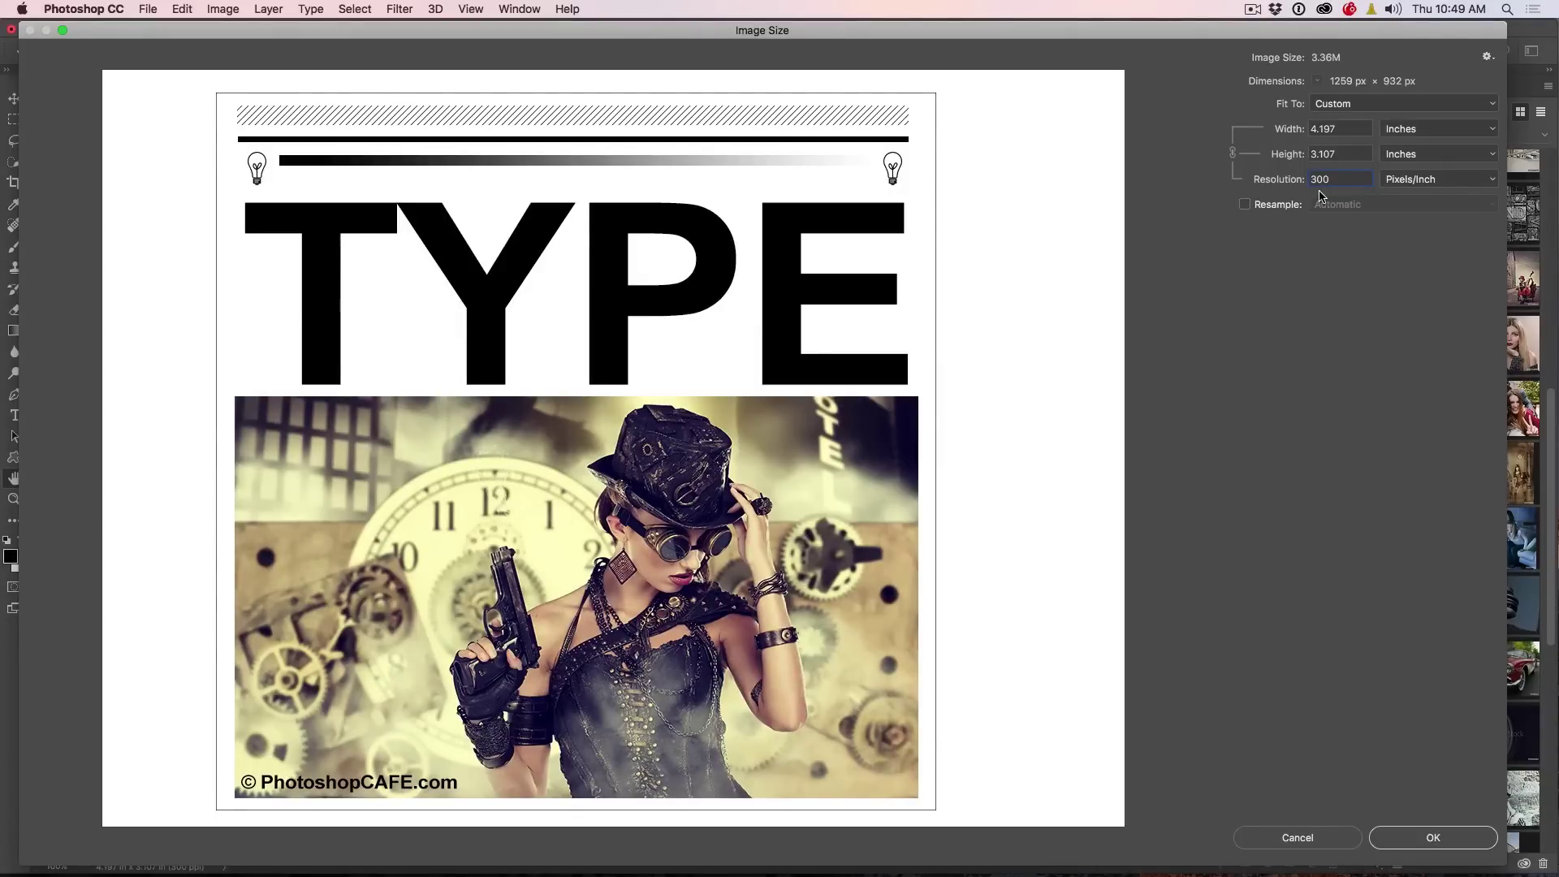
Re-enable Resample on Automatic with width and height proportionally linked.
left_click(1278, 206)
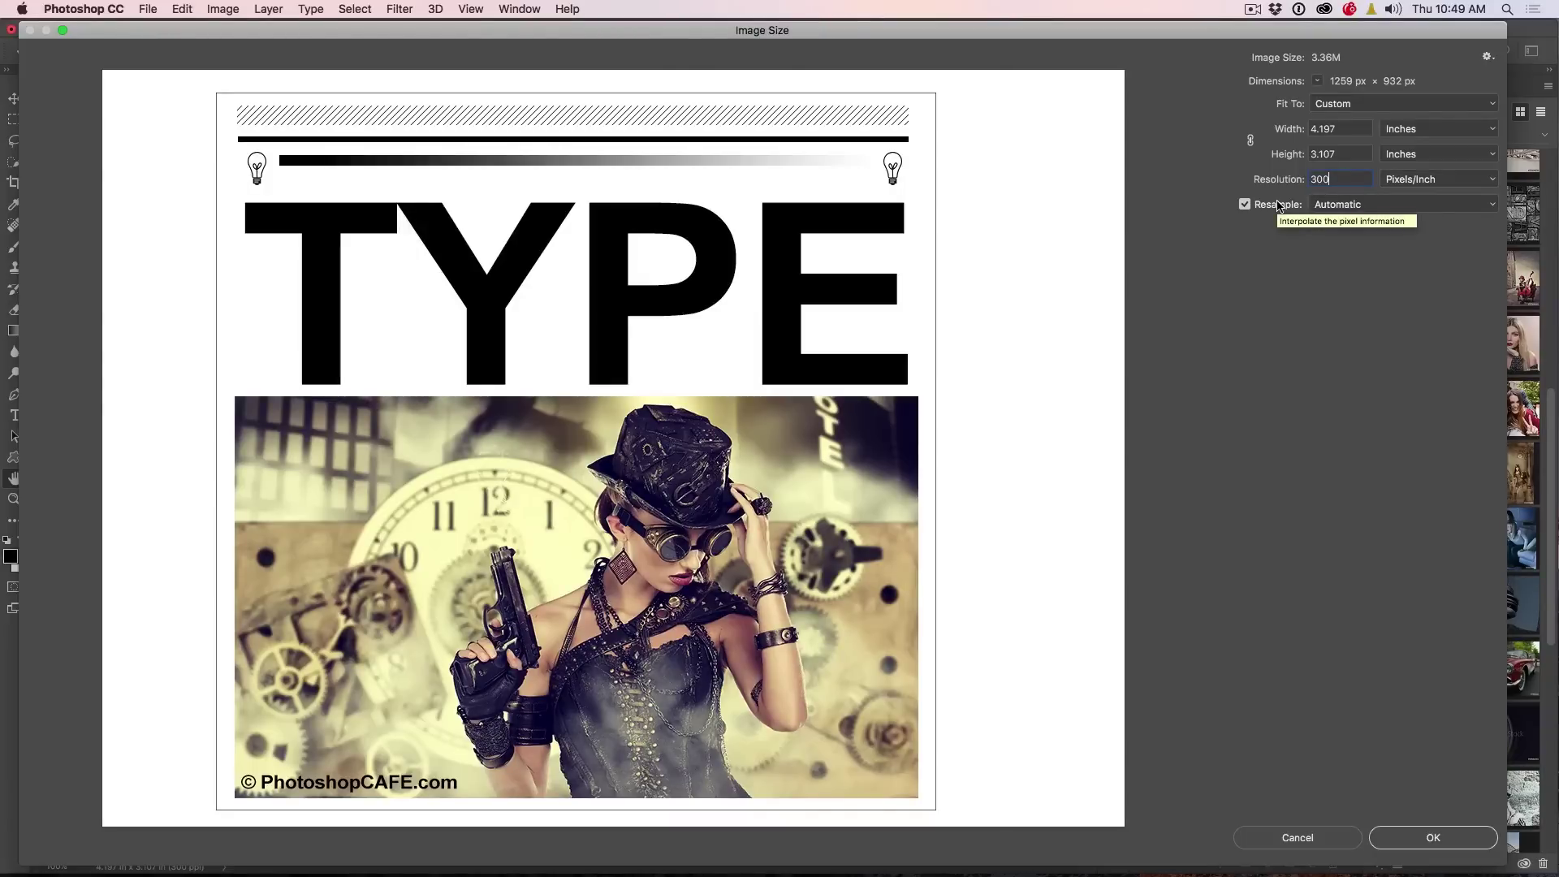
left_click(1252, 142)
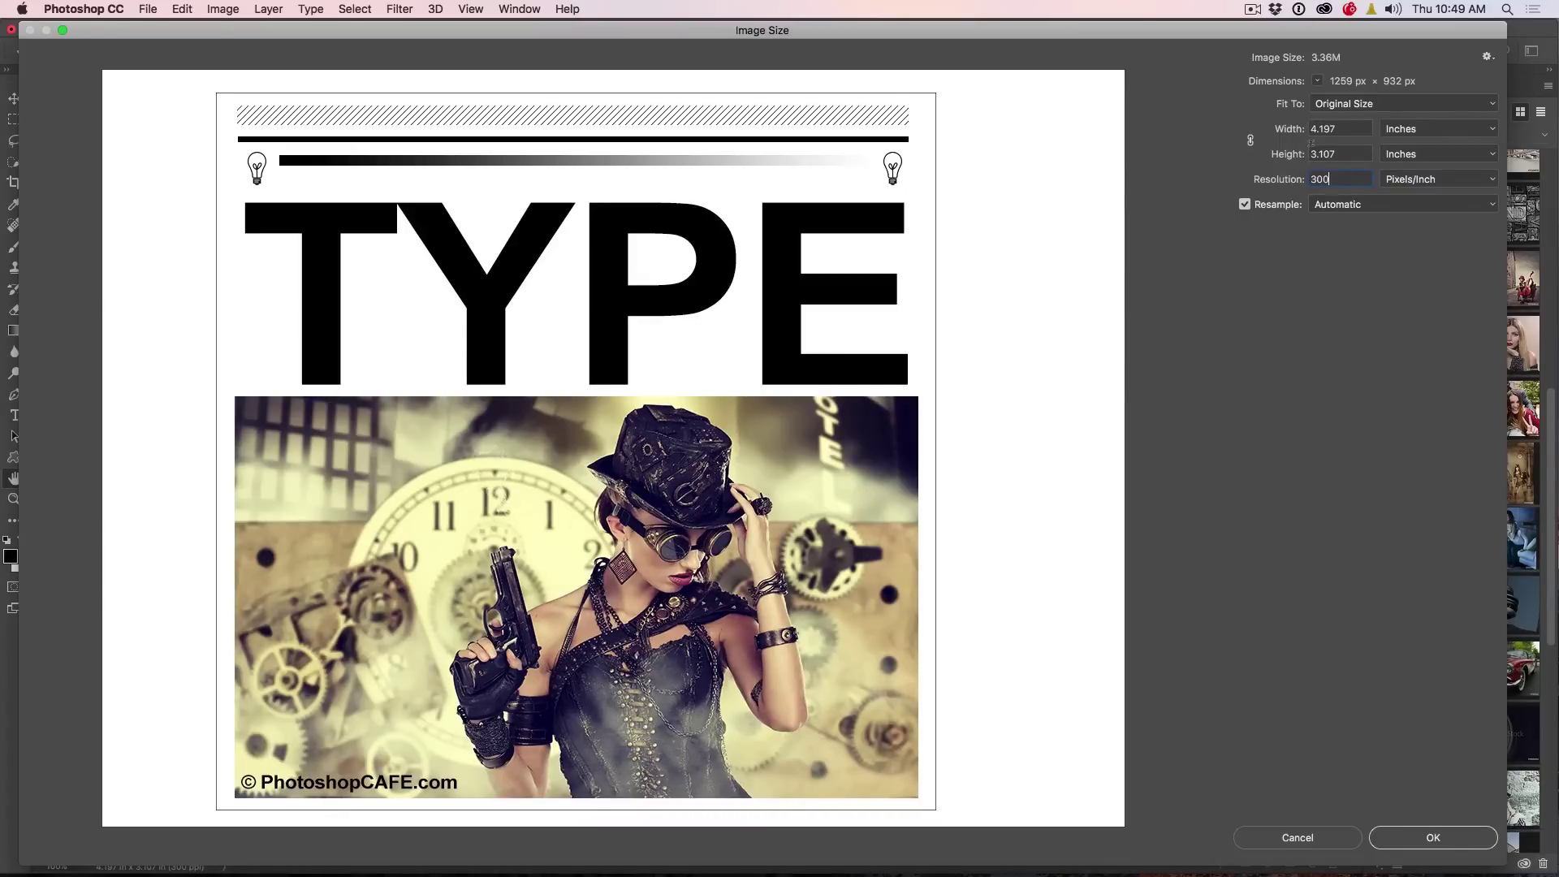
left_click(1251, 141)
left_click(1333, 205)
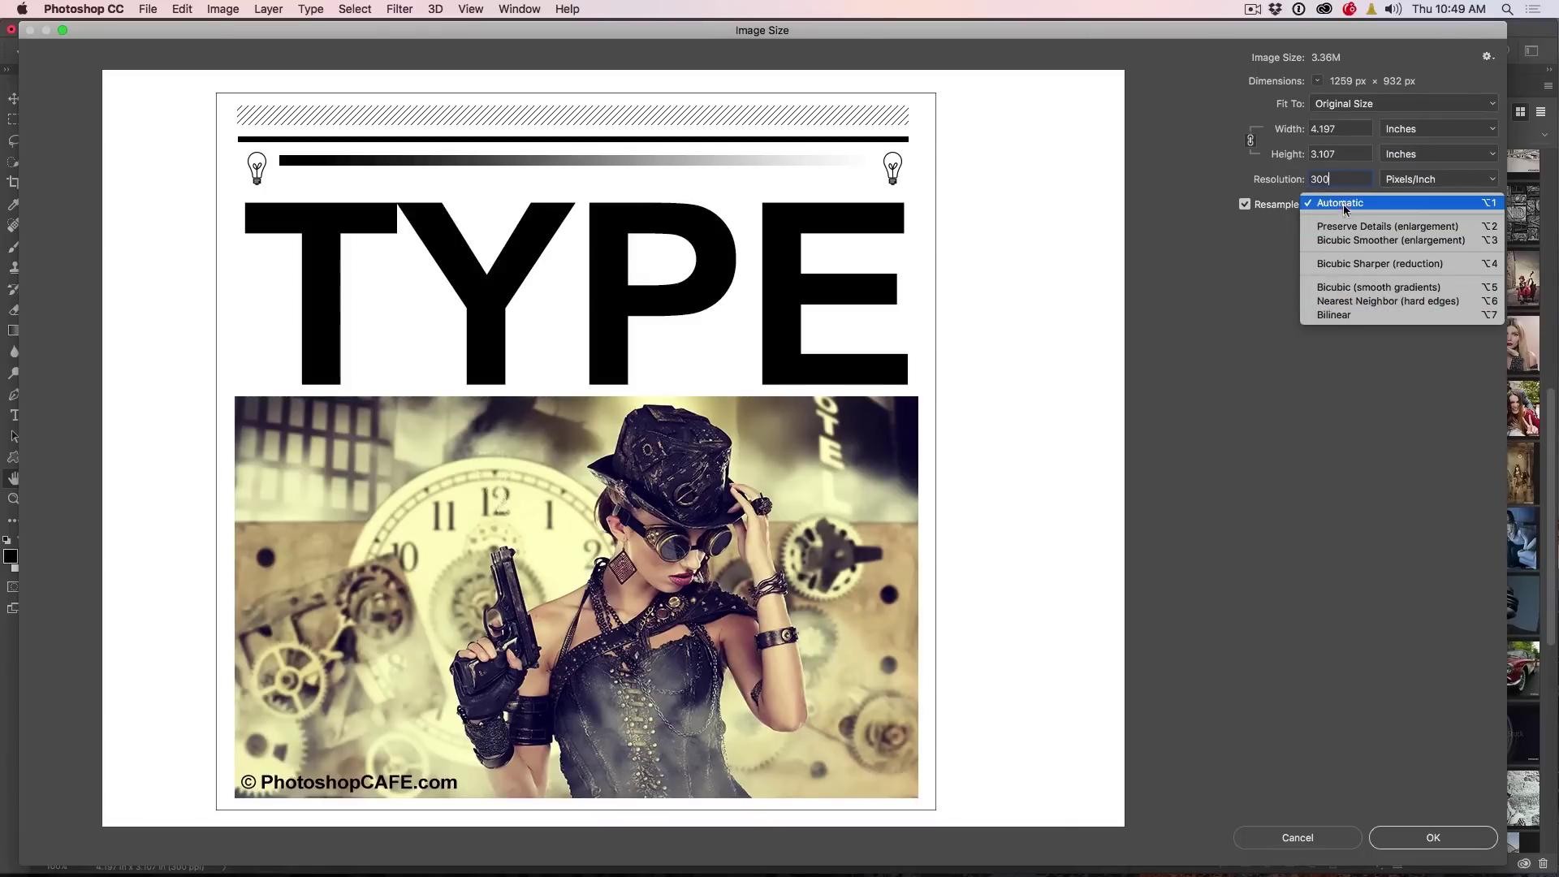
left_click(1258, 250)
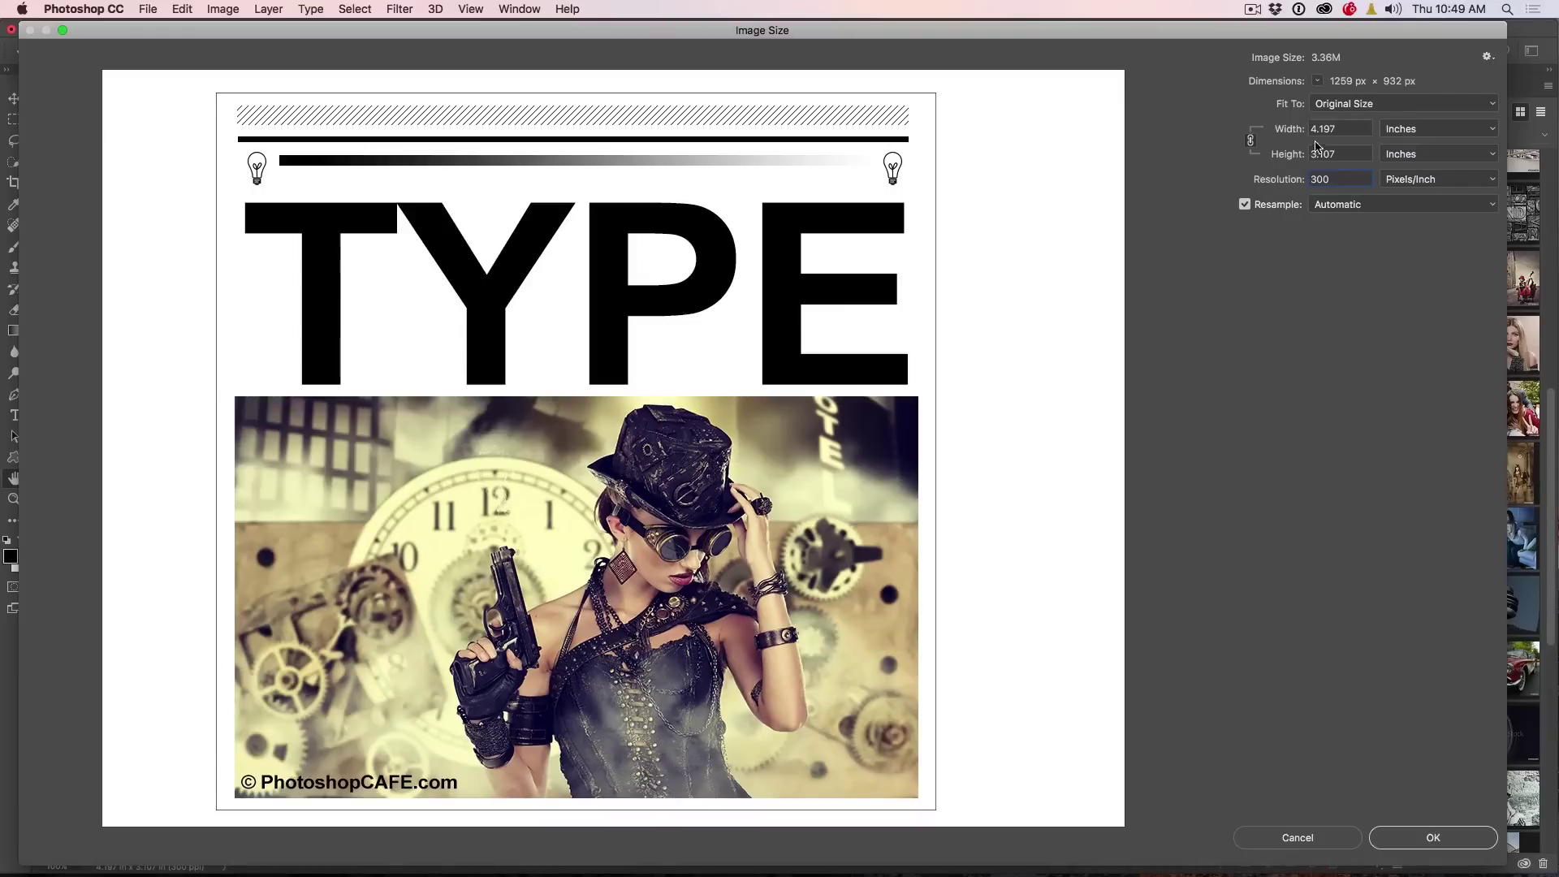
Set Width to 8 inches (2400 × 1777 px) and pan the preview across the poster.
double_click(1348, 128)
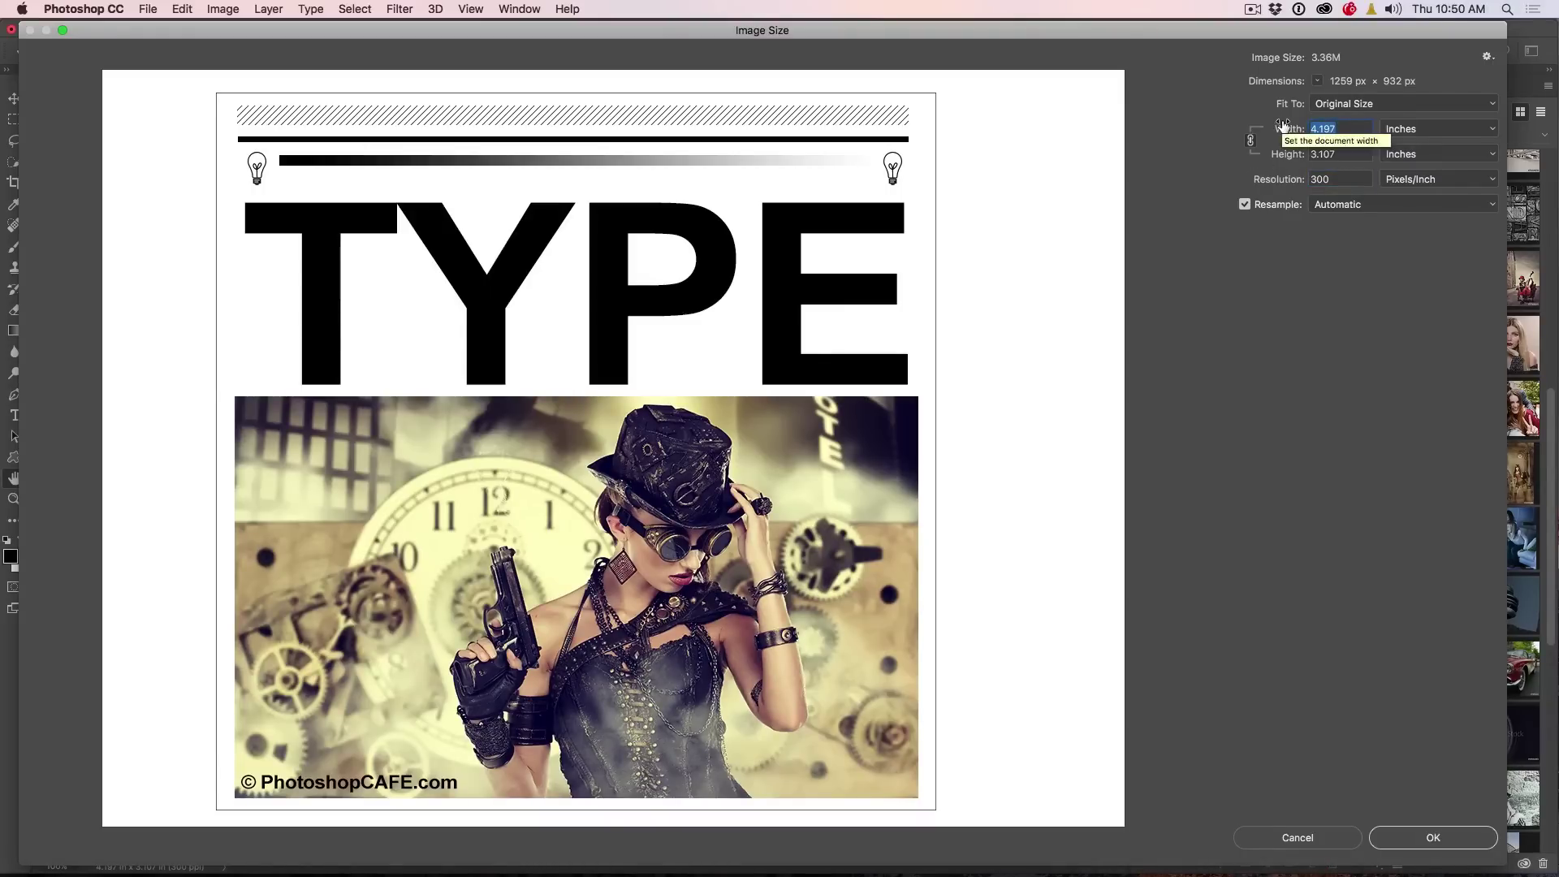
type("8")
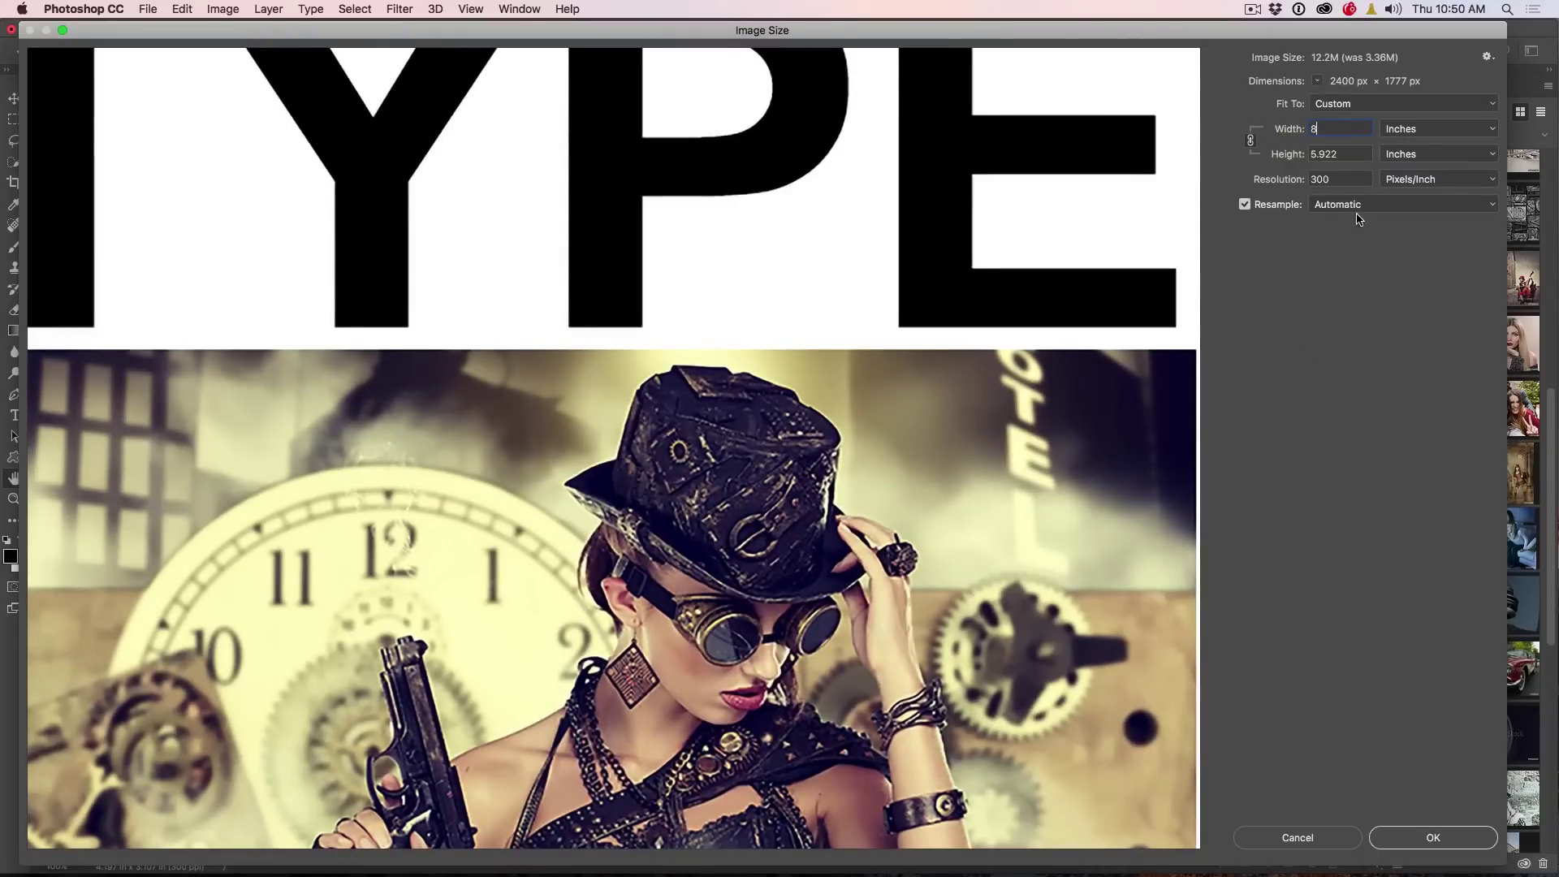
left_click_drag(511, 240, 704, 560)
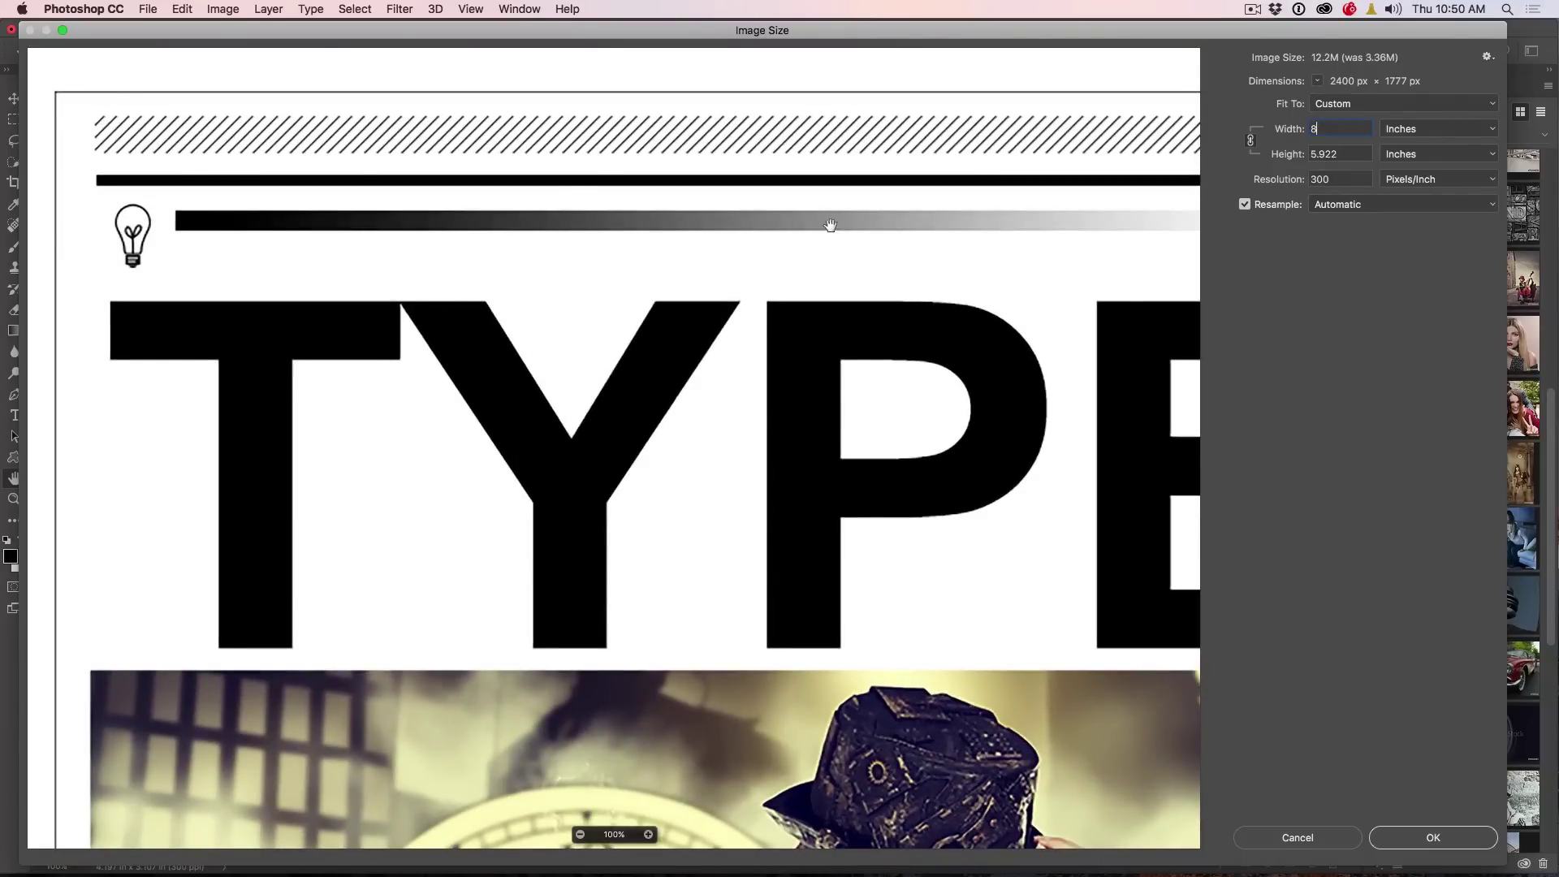
left_click_drag(831, 225, 647, 226)
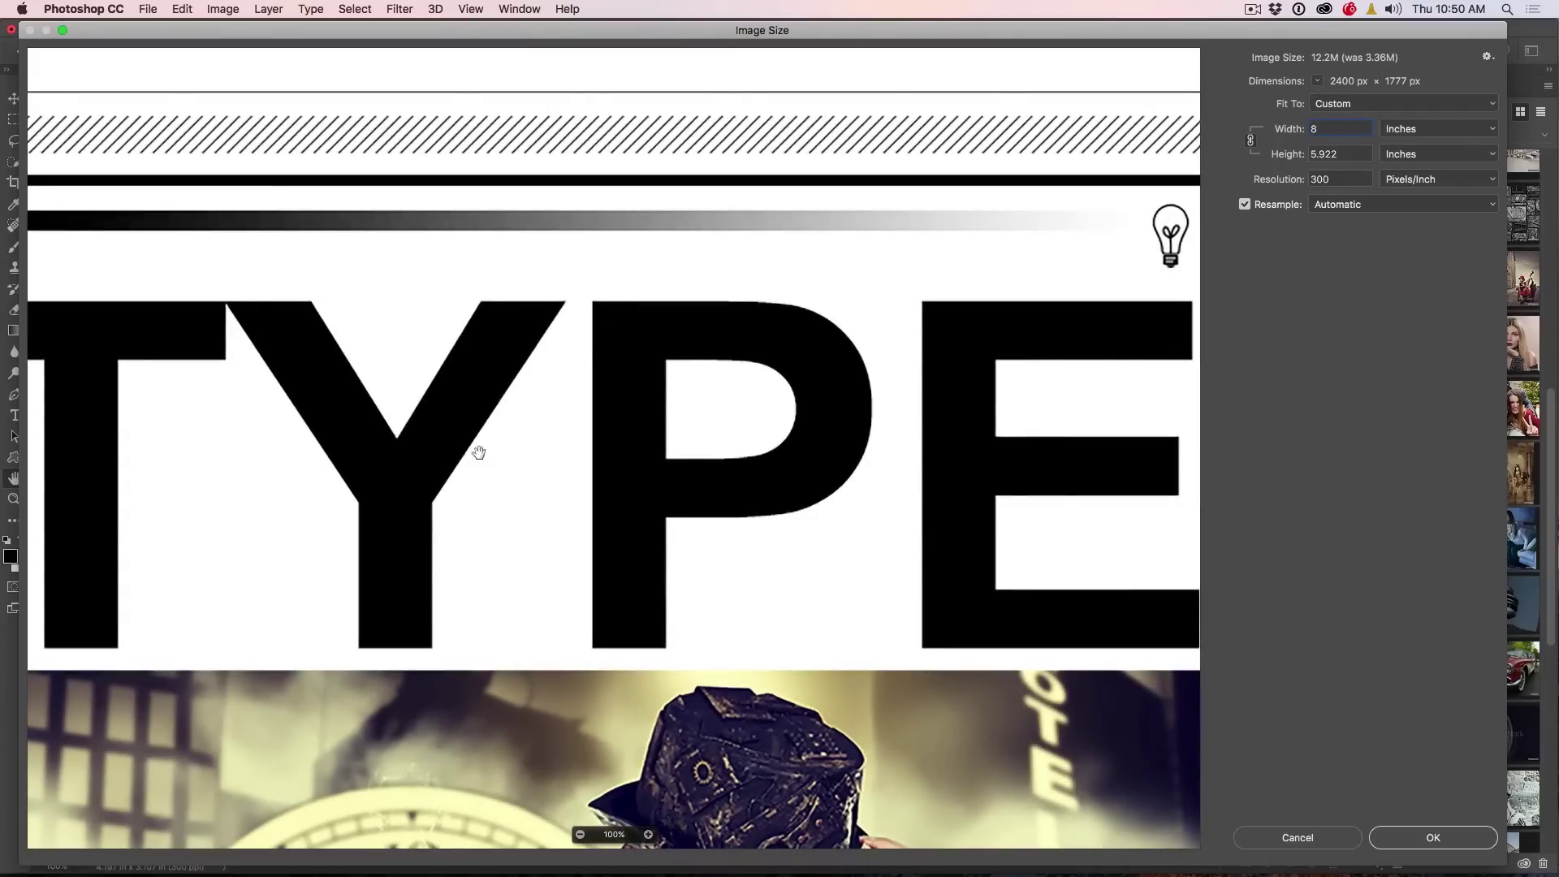
scroll(479, 452, "down", 10)
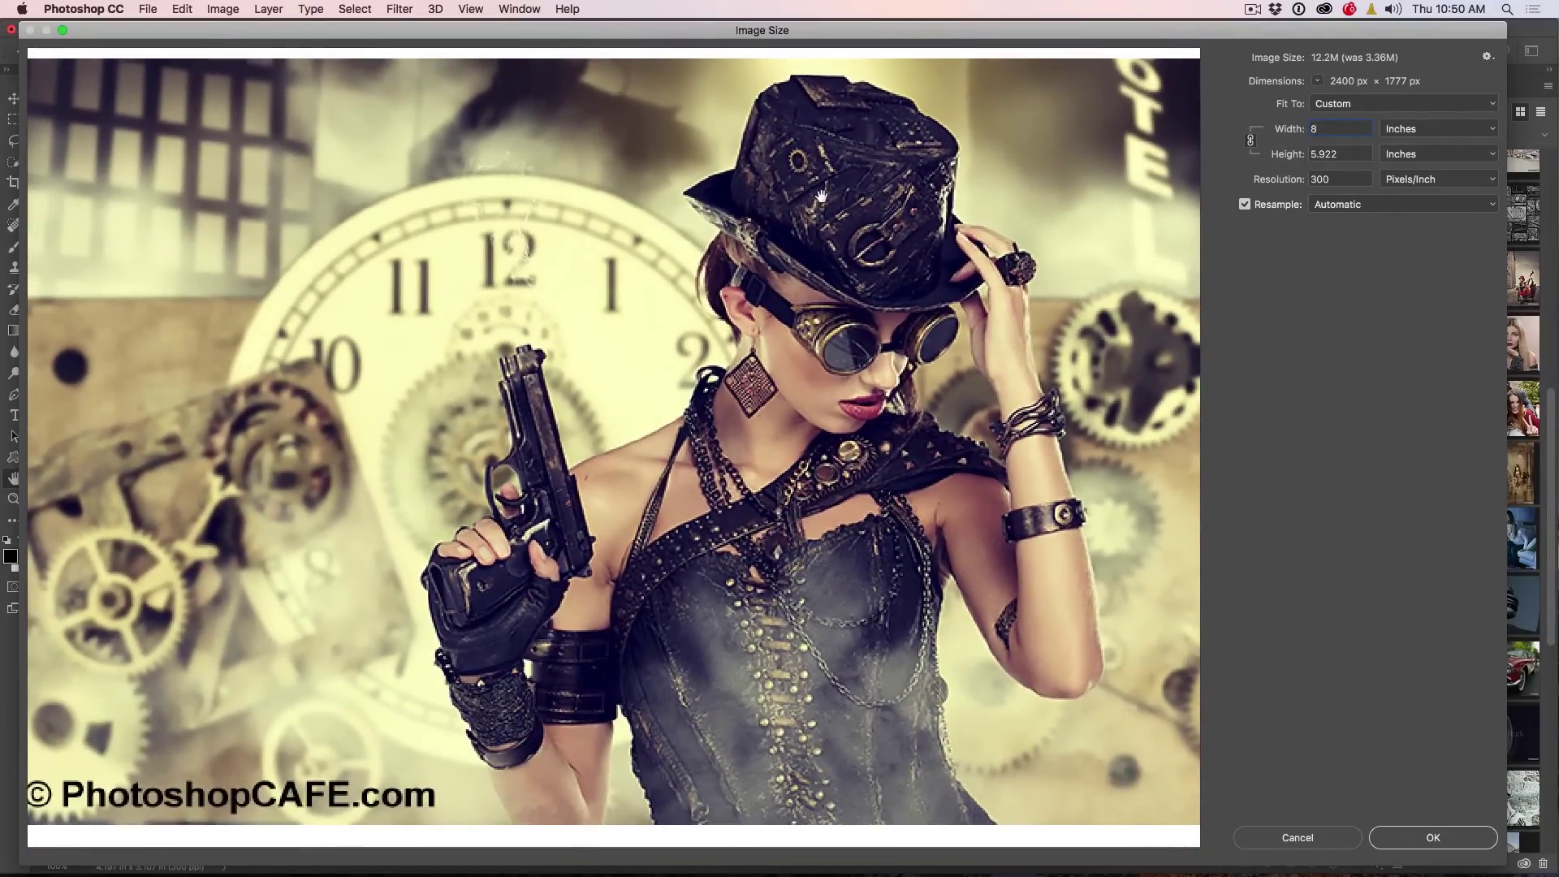
left_click_drag(822, 195, 824, 200)
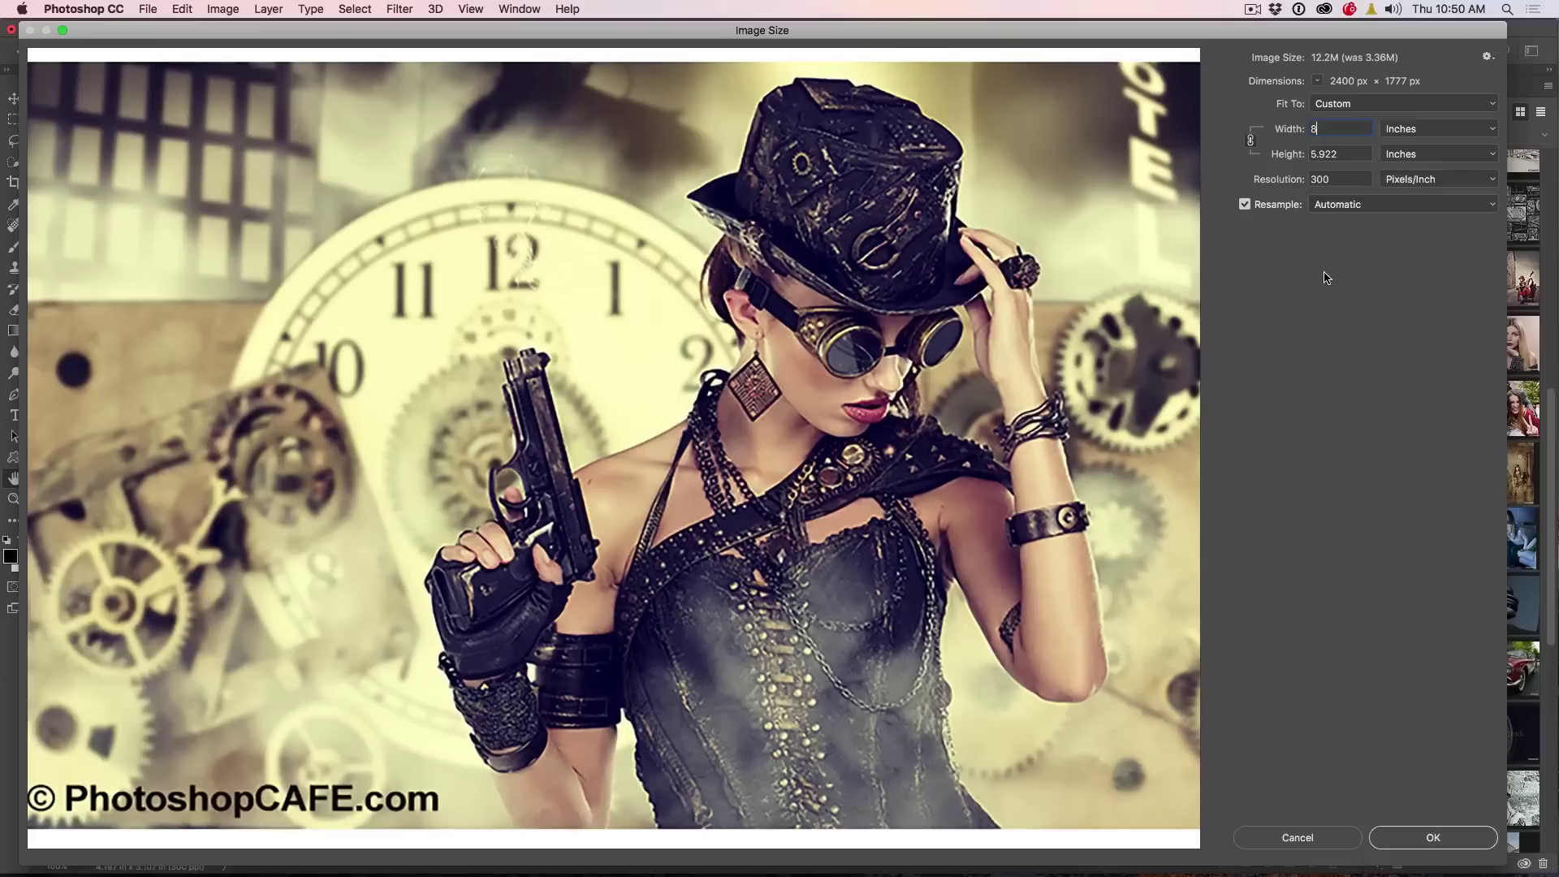
Compare Preserve Details and Bicubic Smoother (enlargement) resampling, ending on Bicubic Smoother.
left_click(1351, 210)
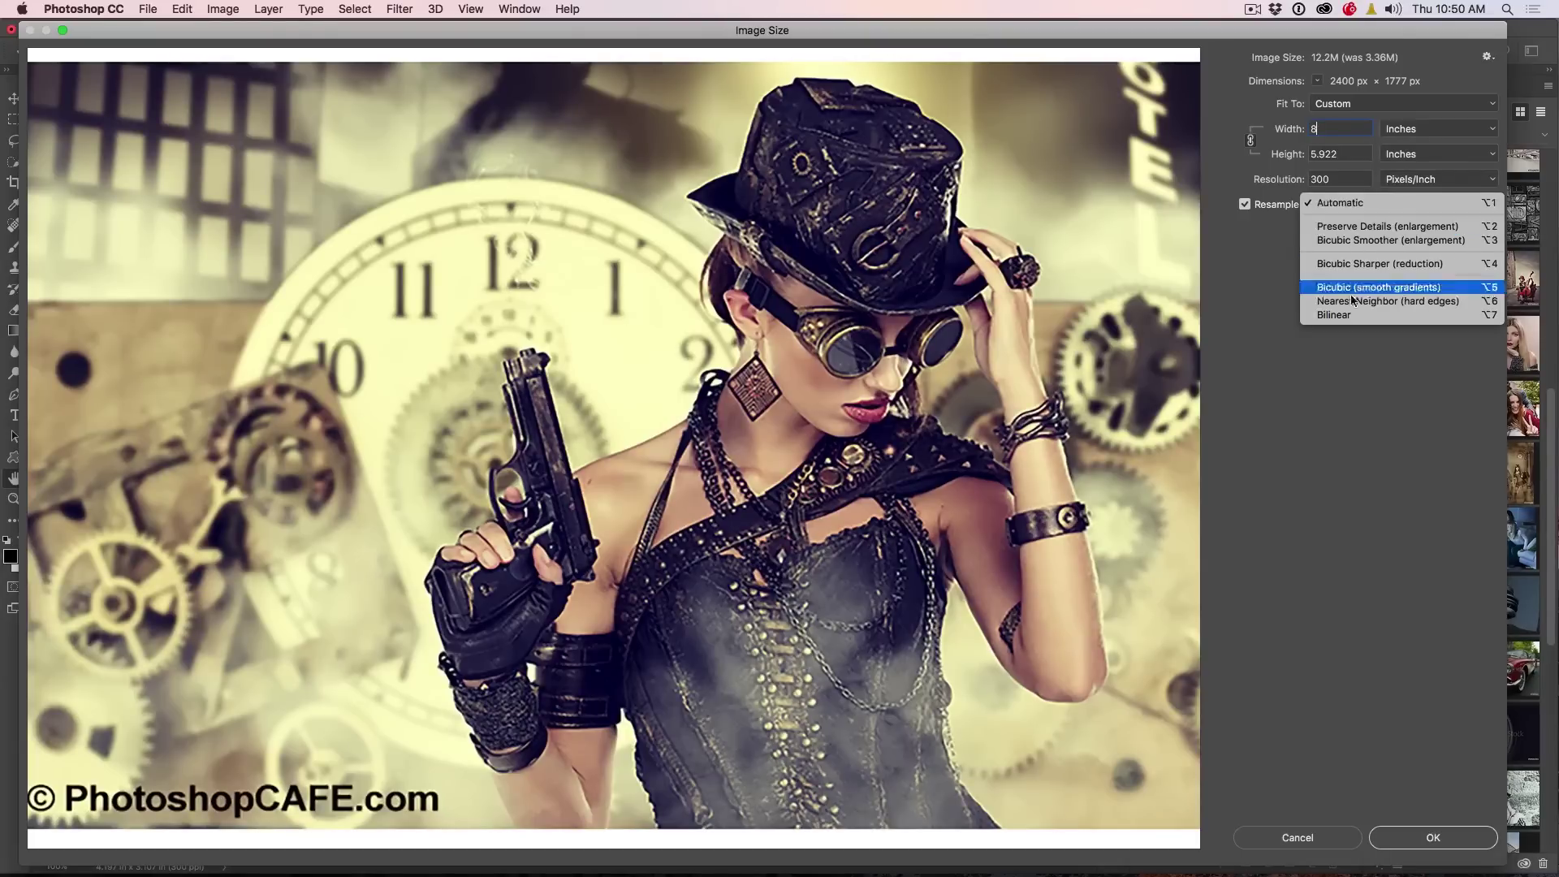
left_click(1348, 232)
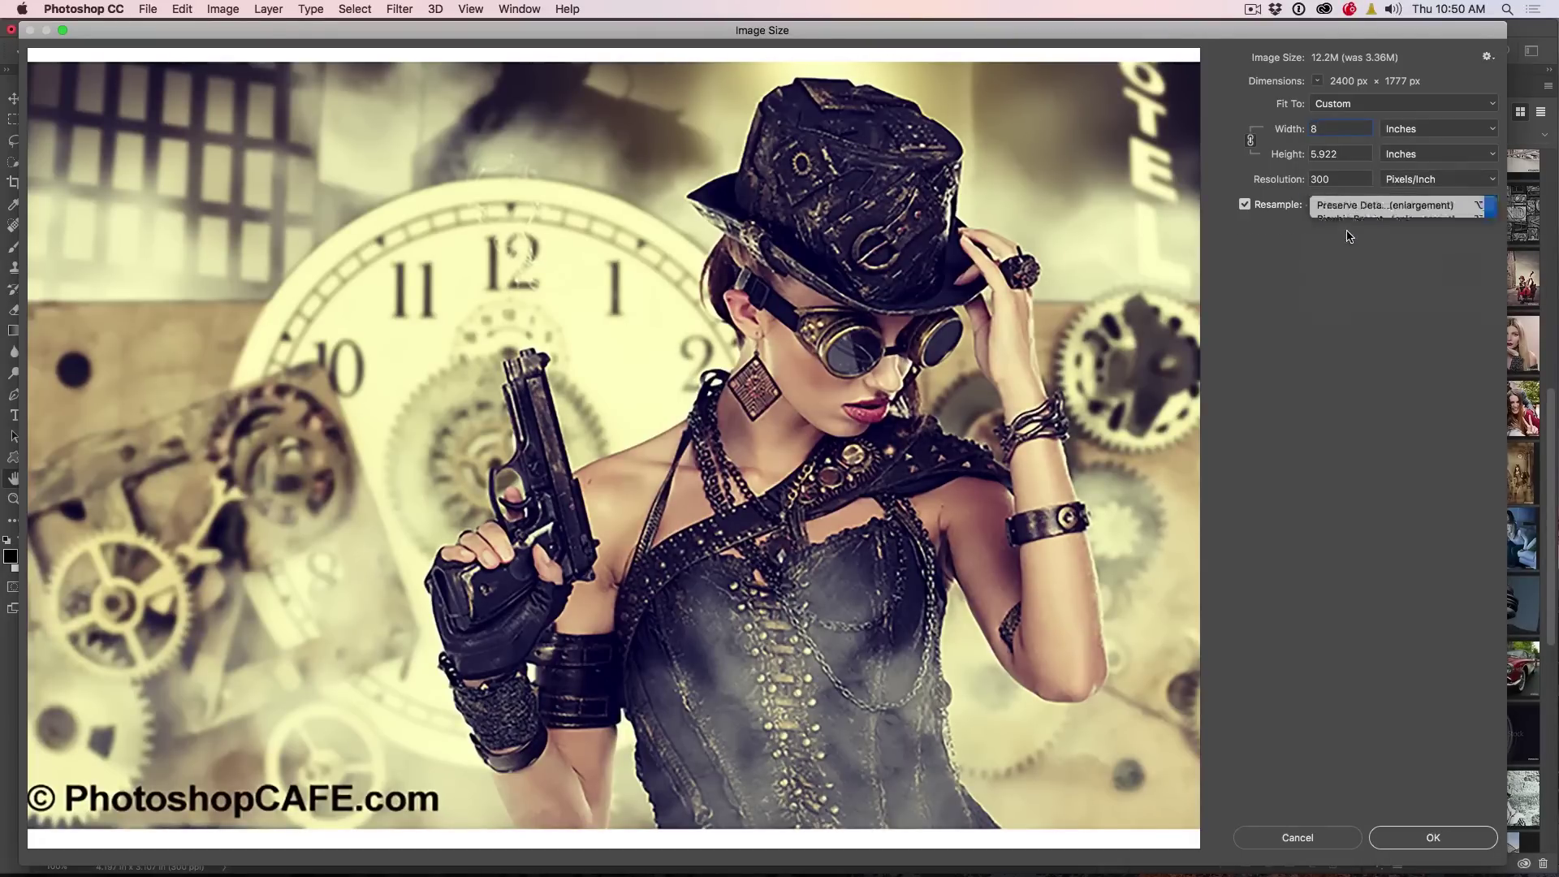
mouse_move(887, 281)
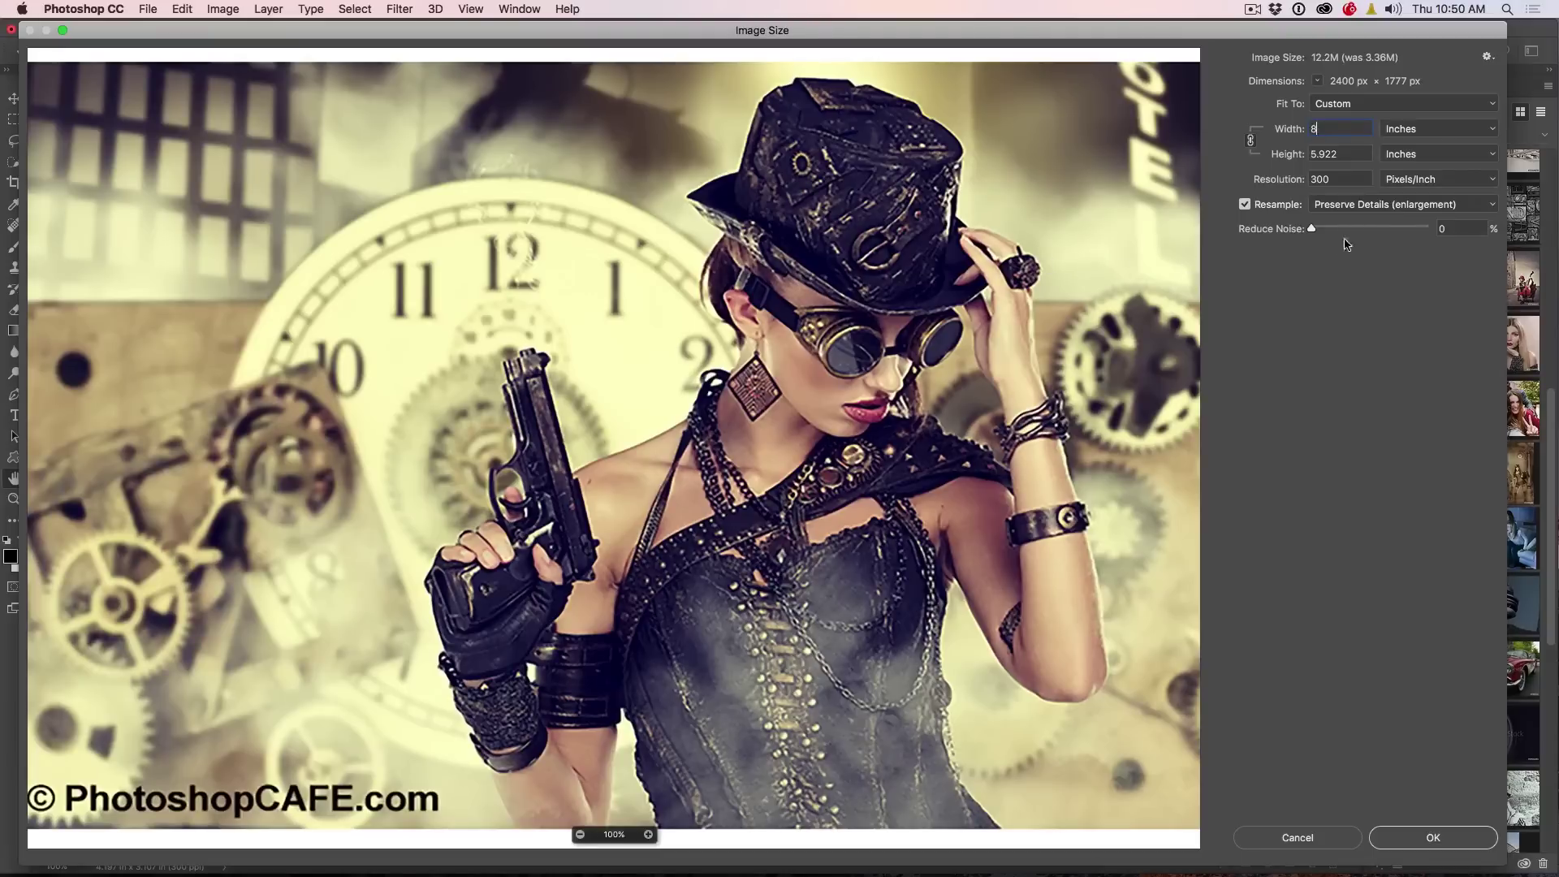
left_click(1352, 204)
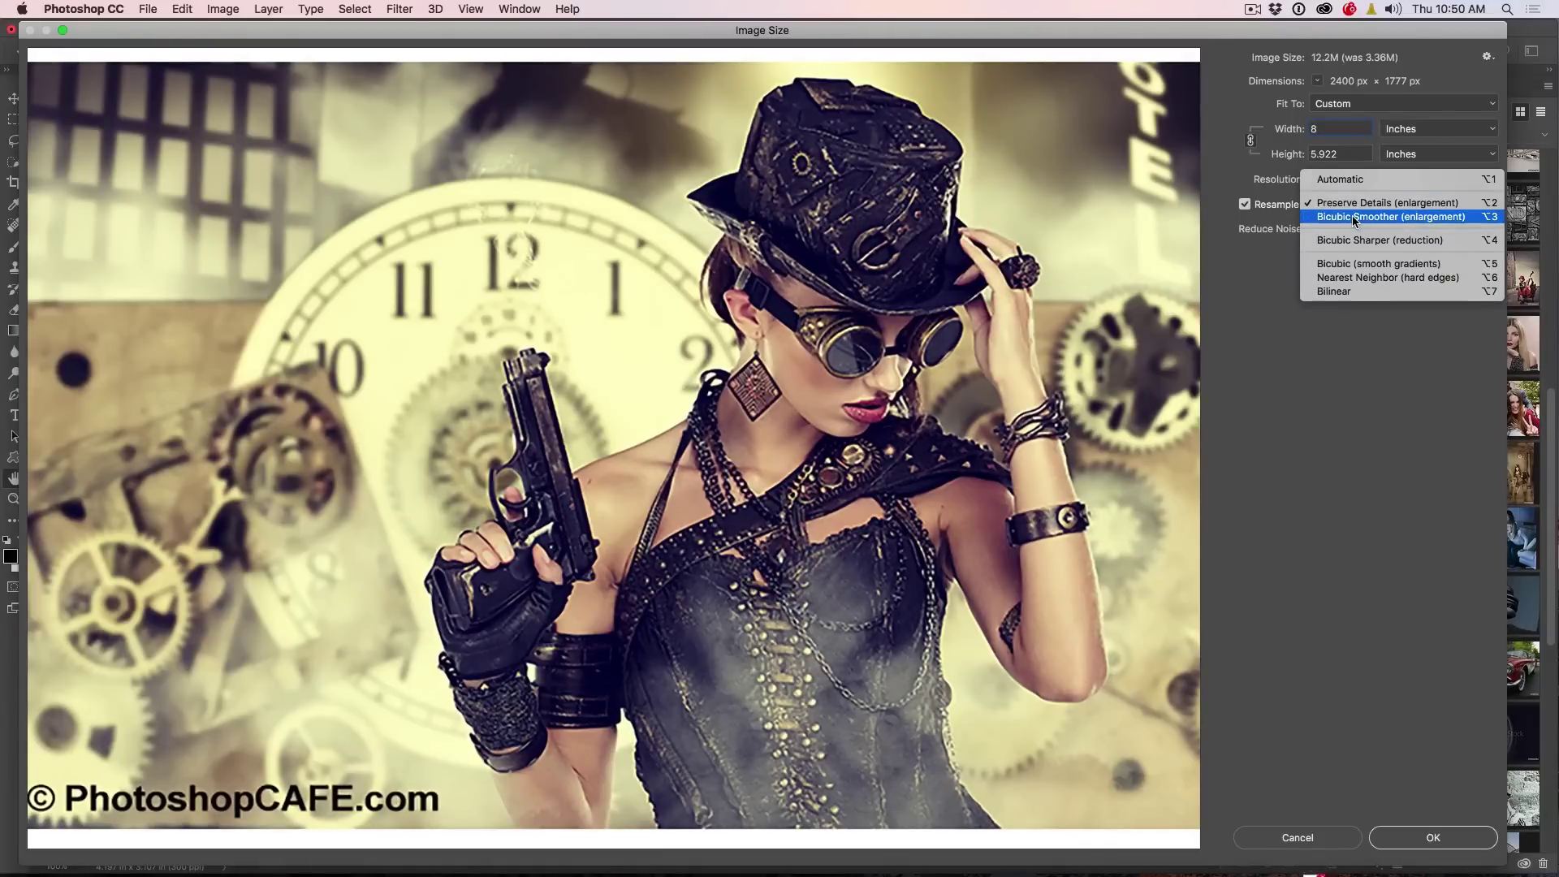
left_click(1354, 217)
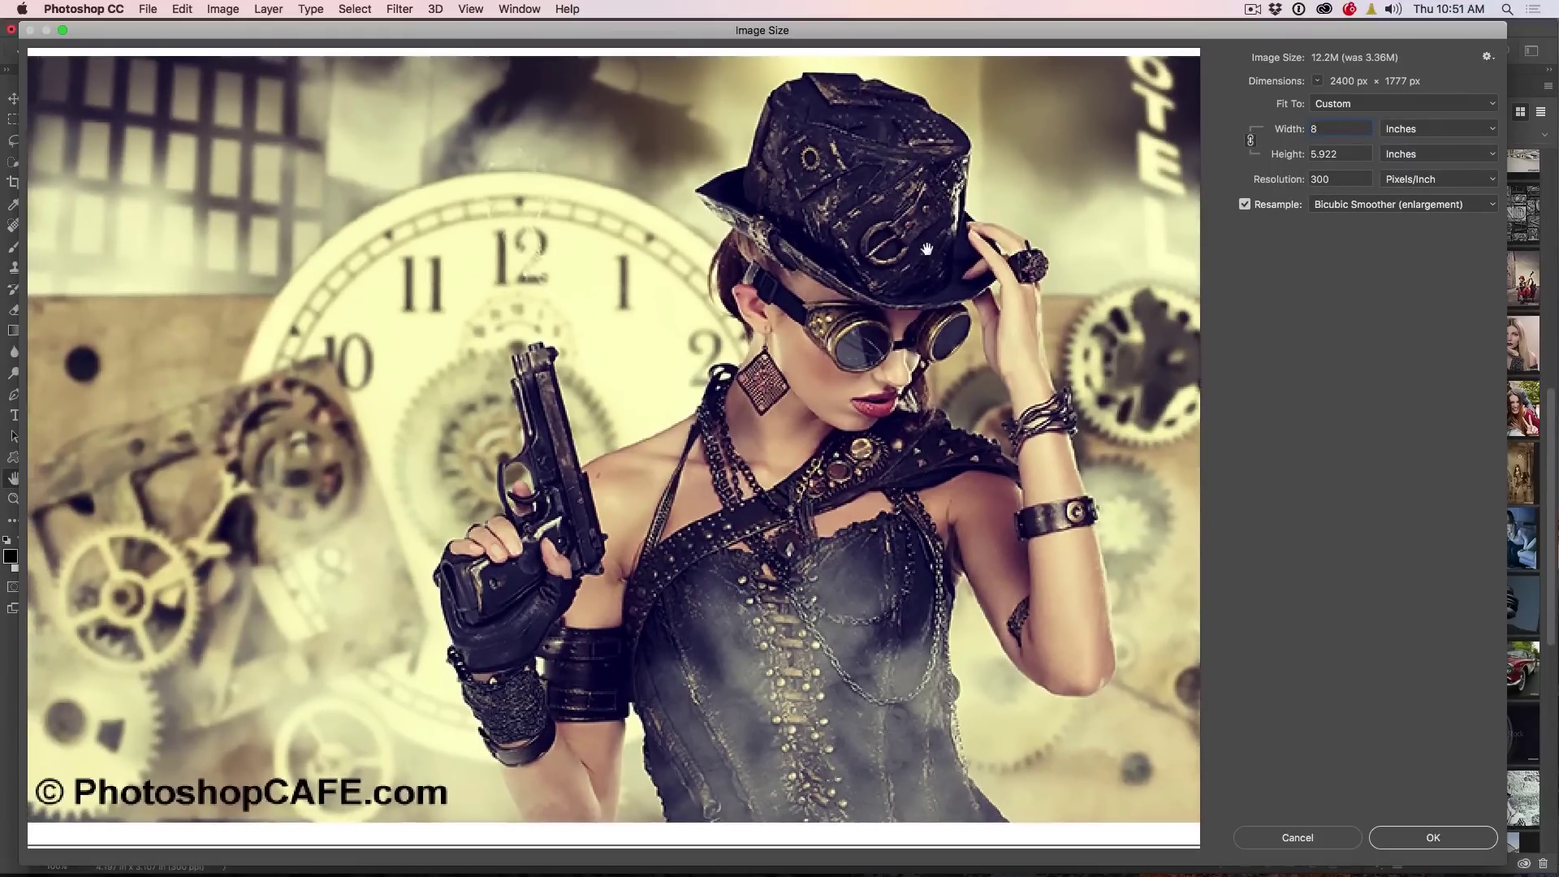
left_click(1340, 204)
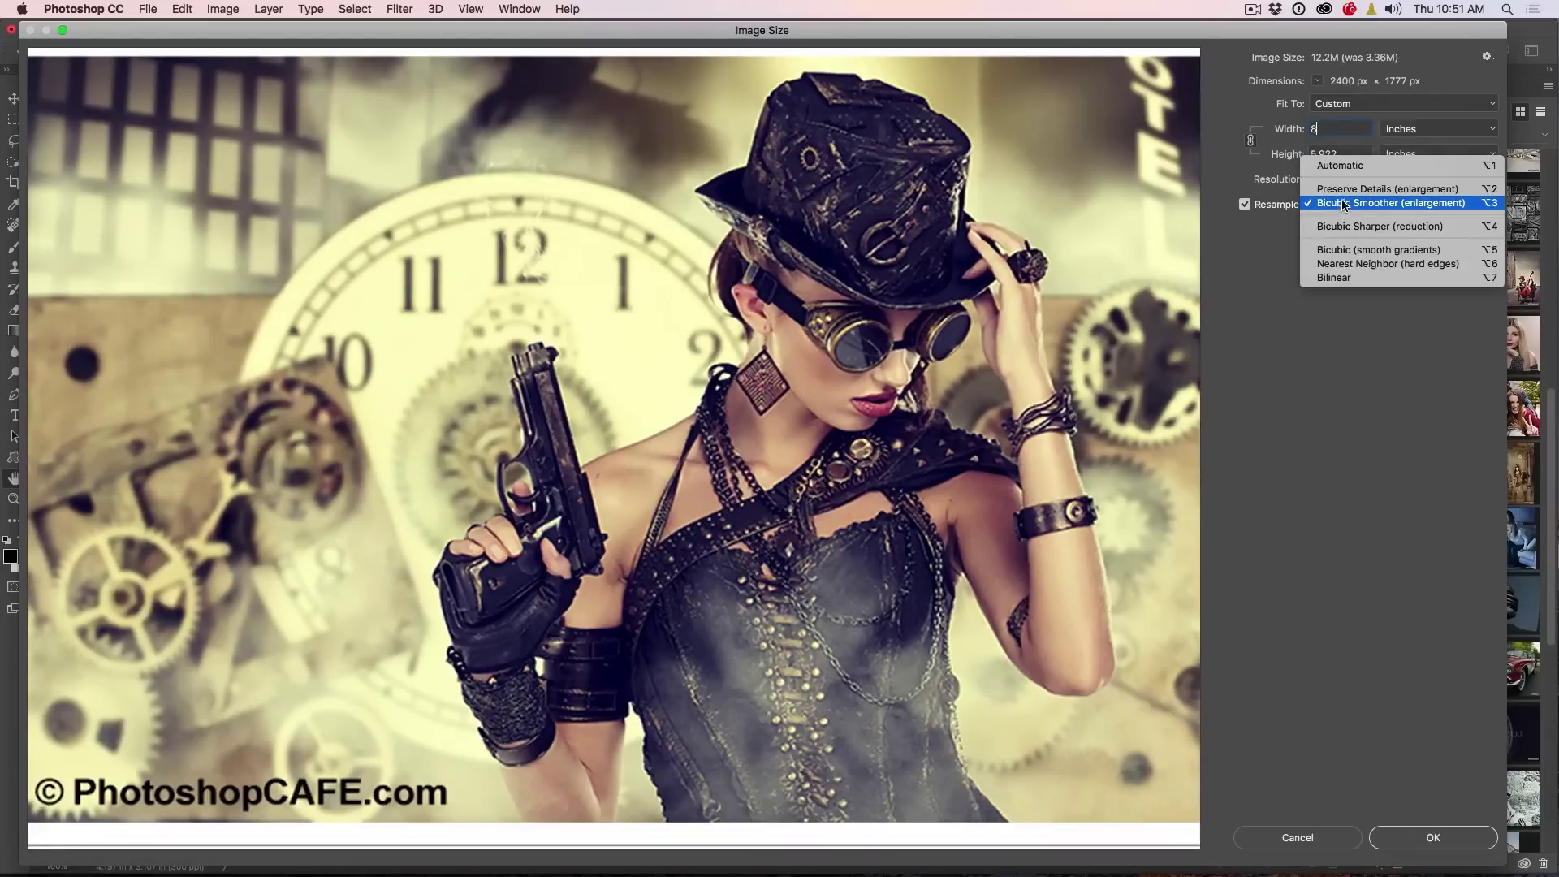
left_click(1344, 191)
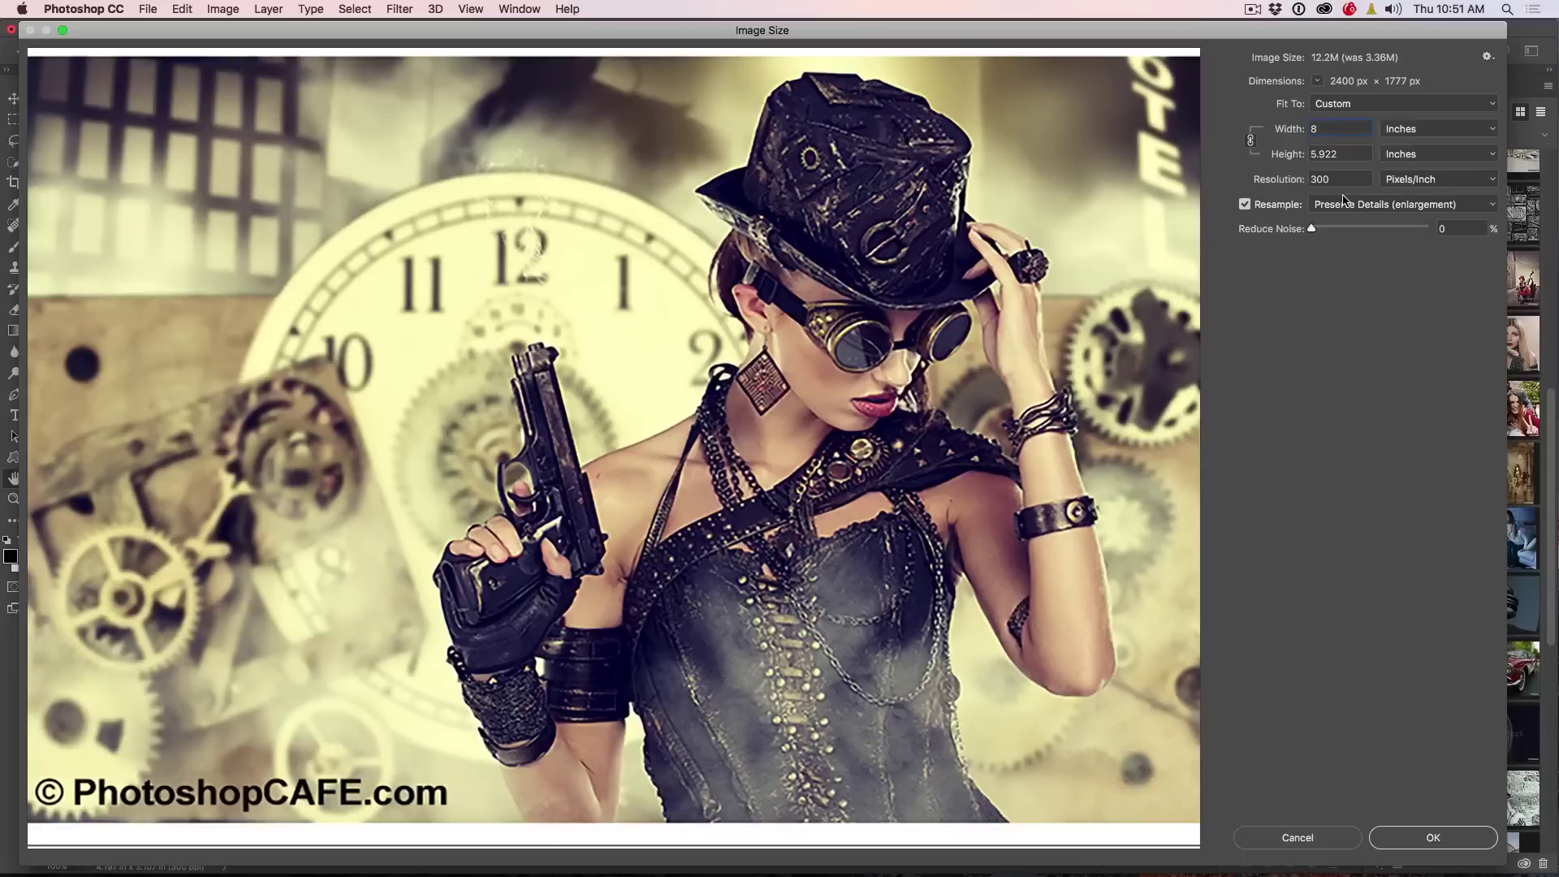
left_click(1344, 204)
left_click(1348, 221)
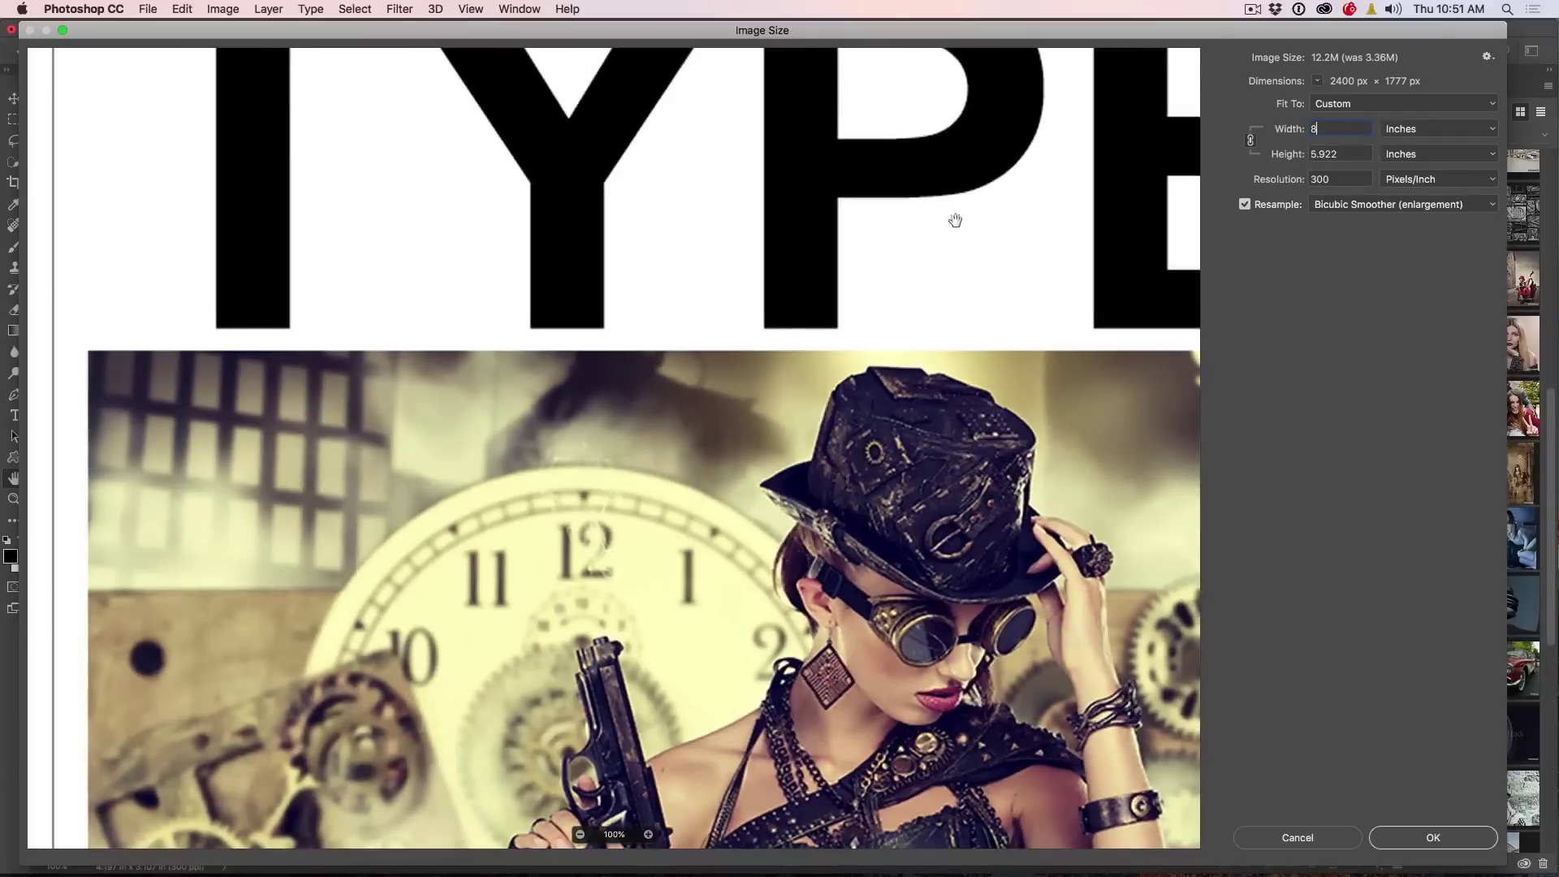
Pan the preview to the TYPE heading and compare methods, settling on Preserve Details (enlargement).
mouse_move(955, 220)
left_mouse_down()
mouse_move(933, 446)
mouse_move(811, 512)
left_mouse_up()
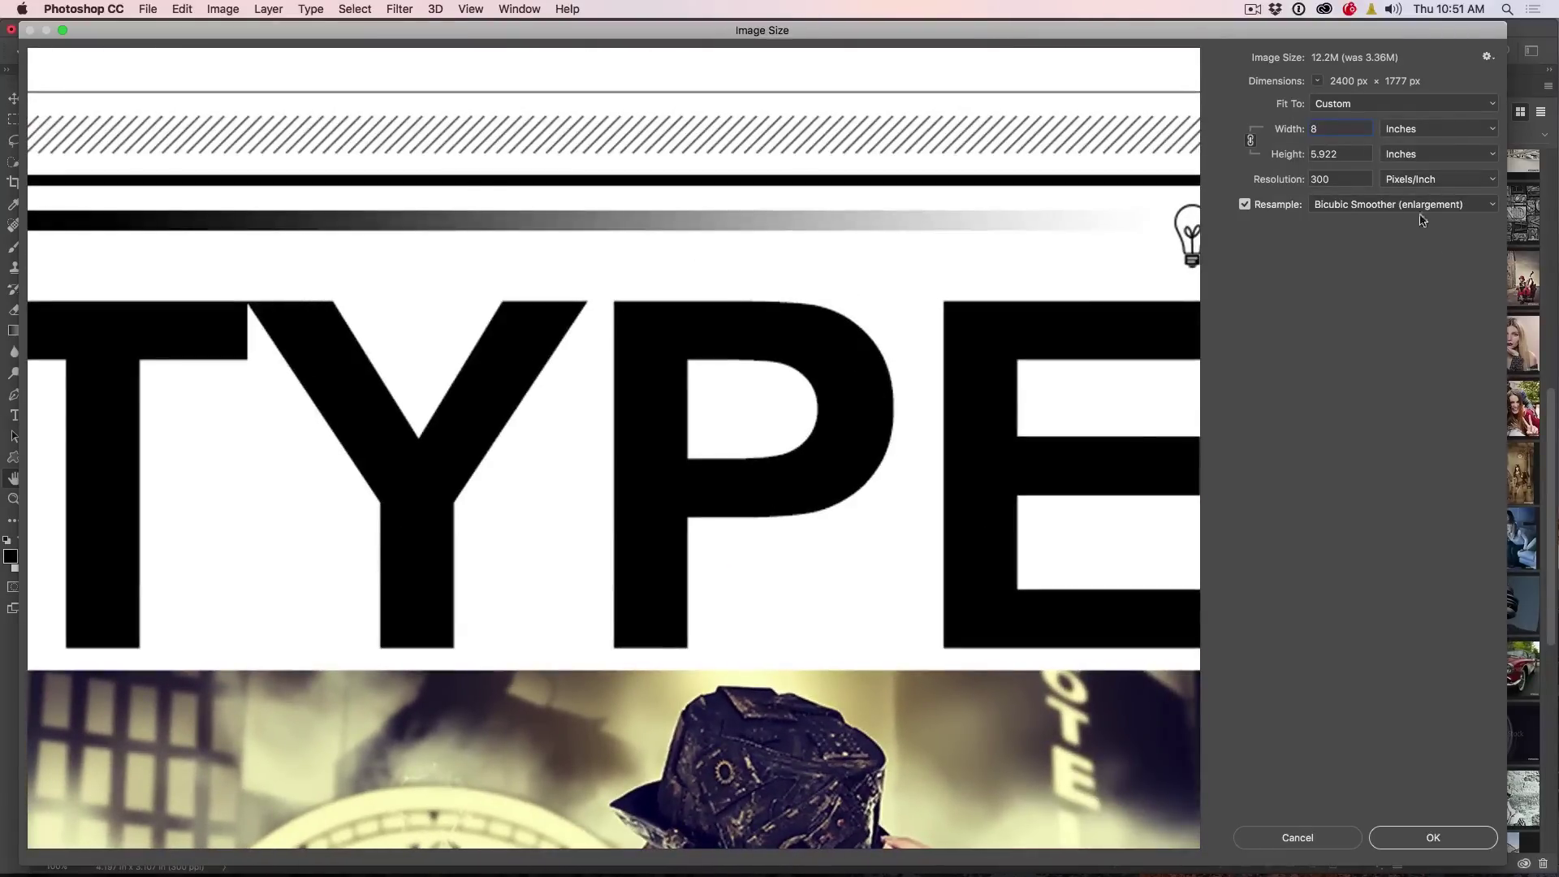
left_click(1397, 204)
left_click(1397, 190)
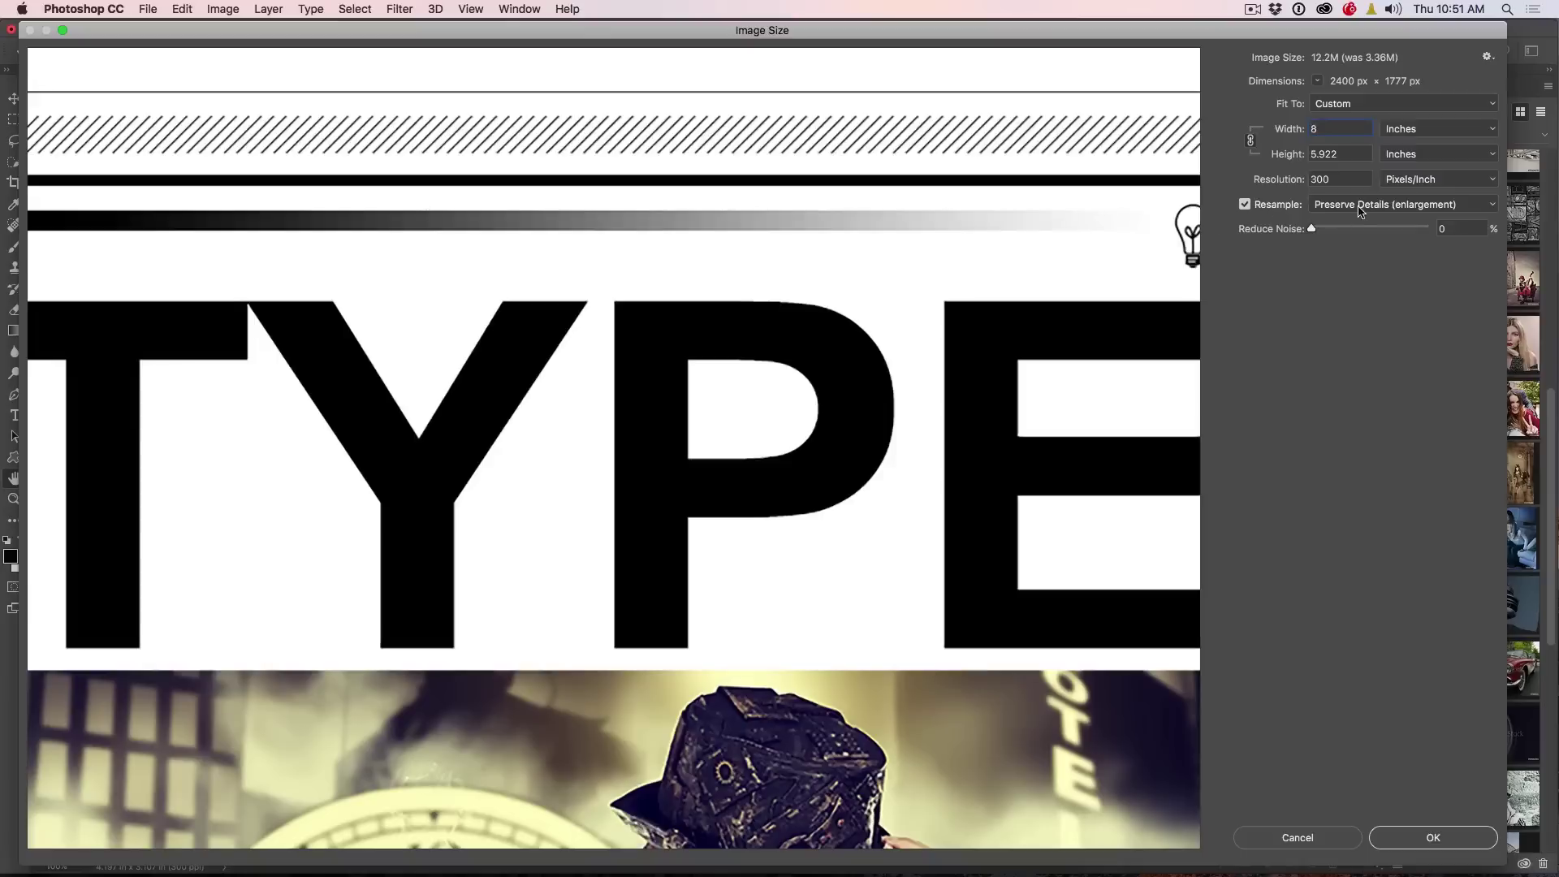
left_click(1397, 204)
left_click(1380, 217)
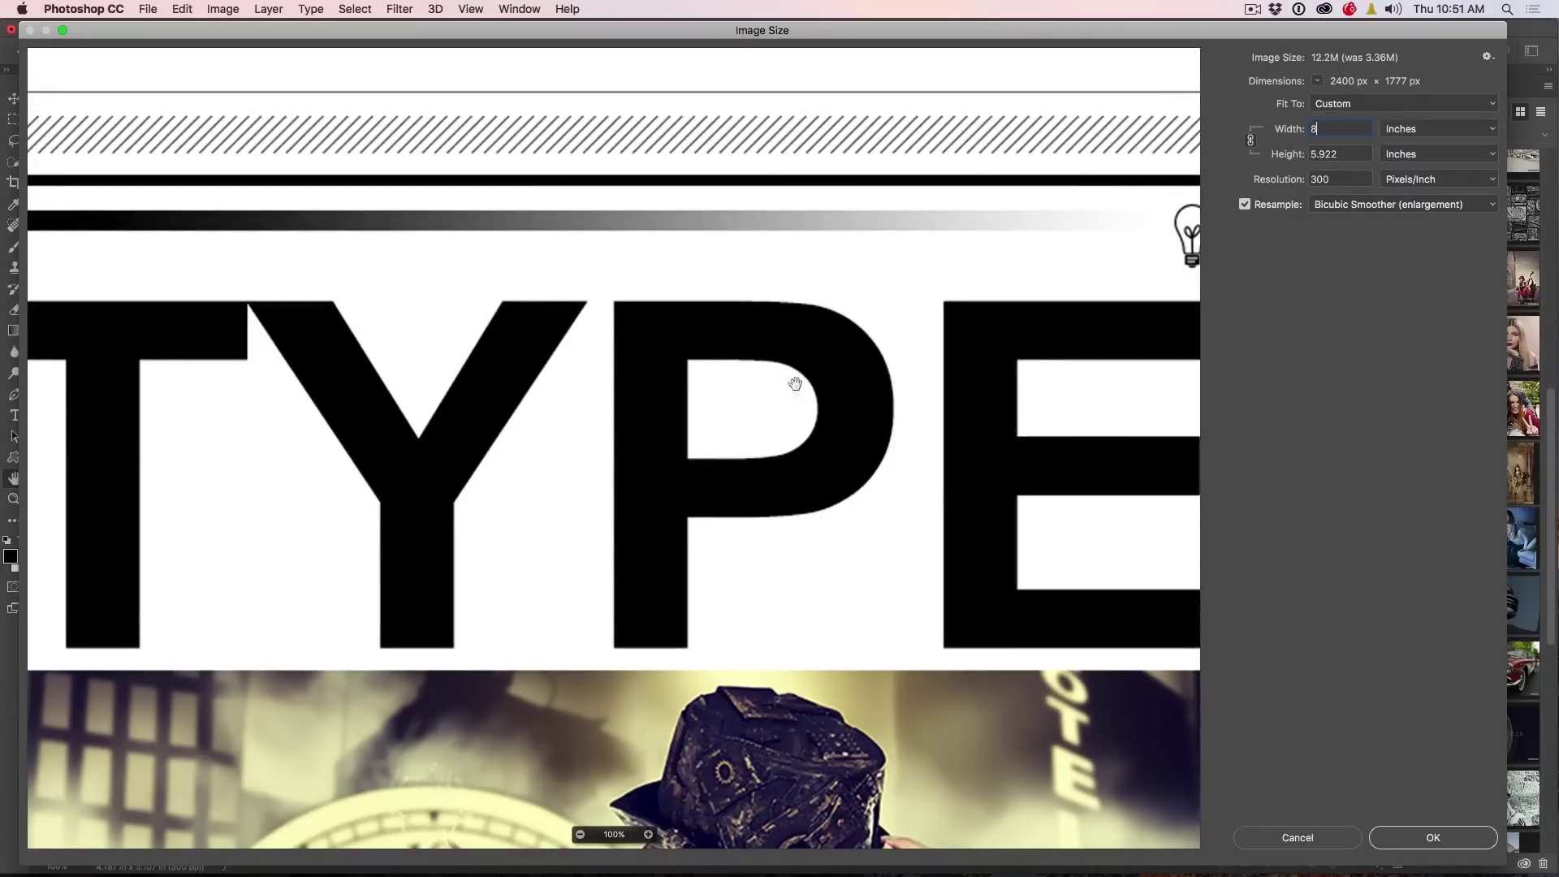
left_click_drag(385, 254, 603, 257)
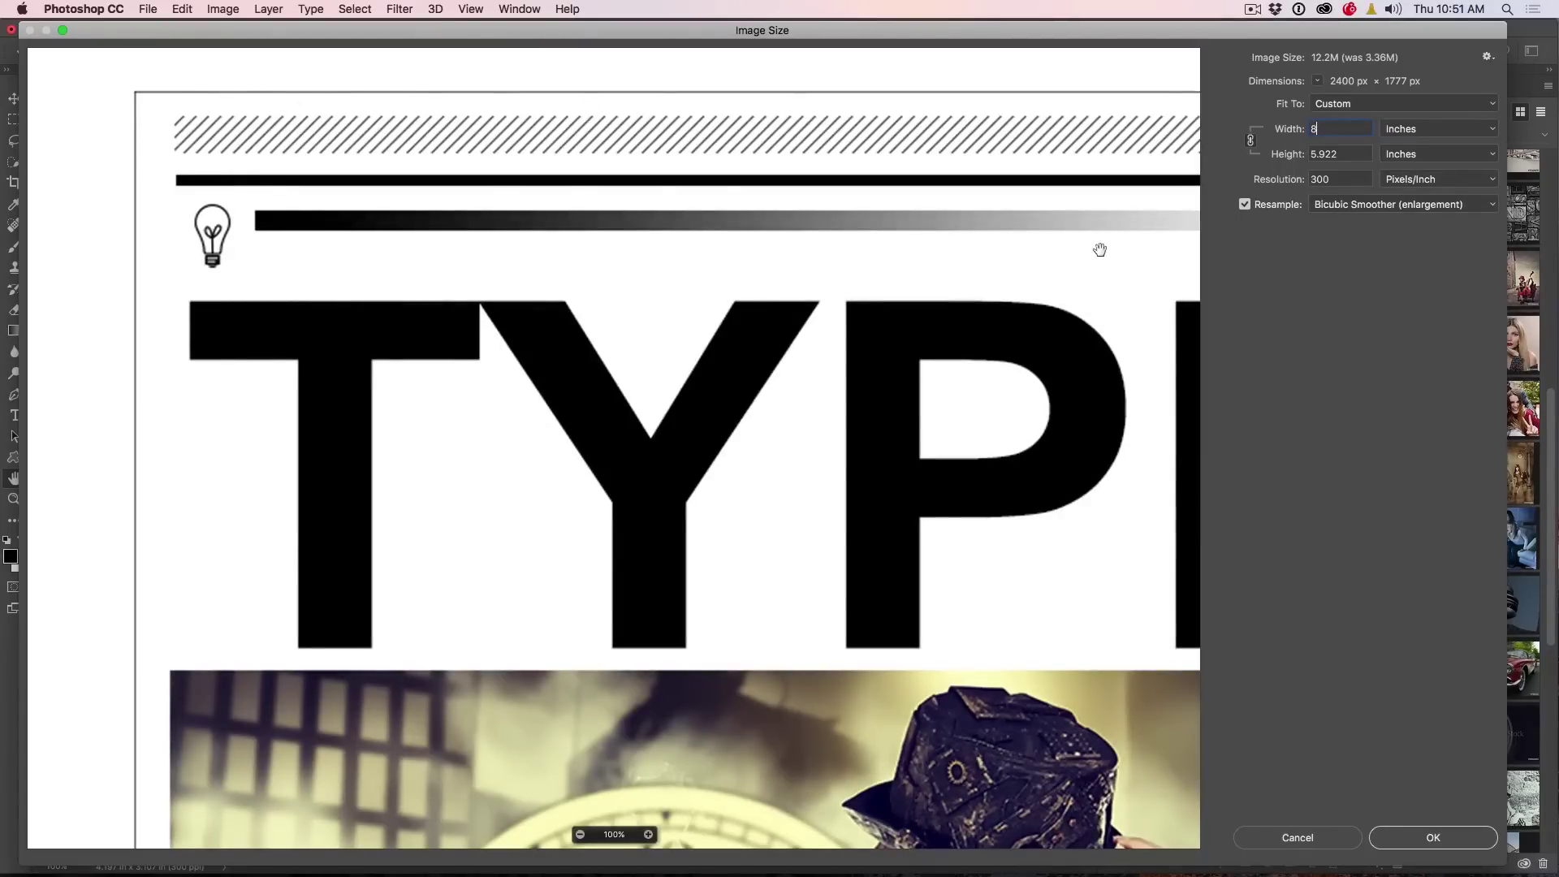
left_click(1375, 204)
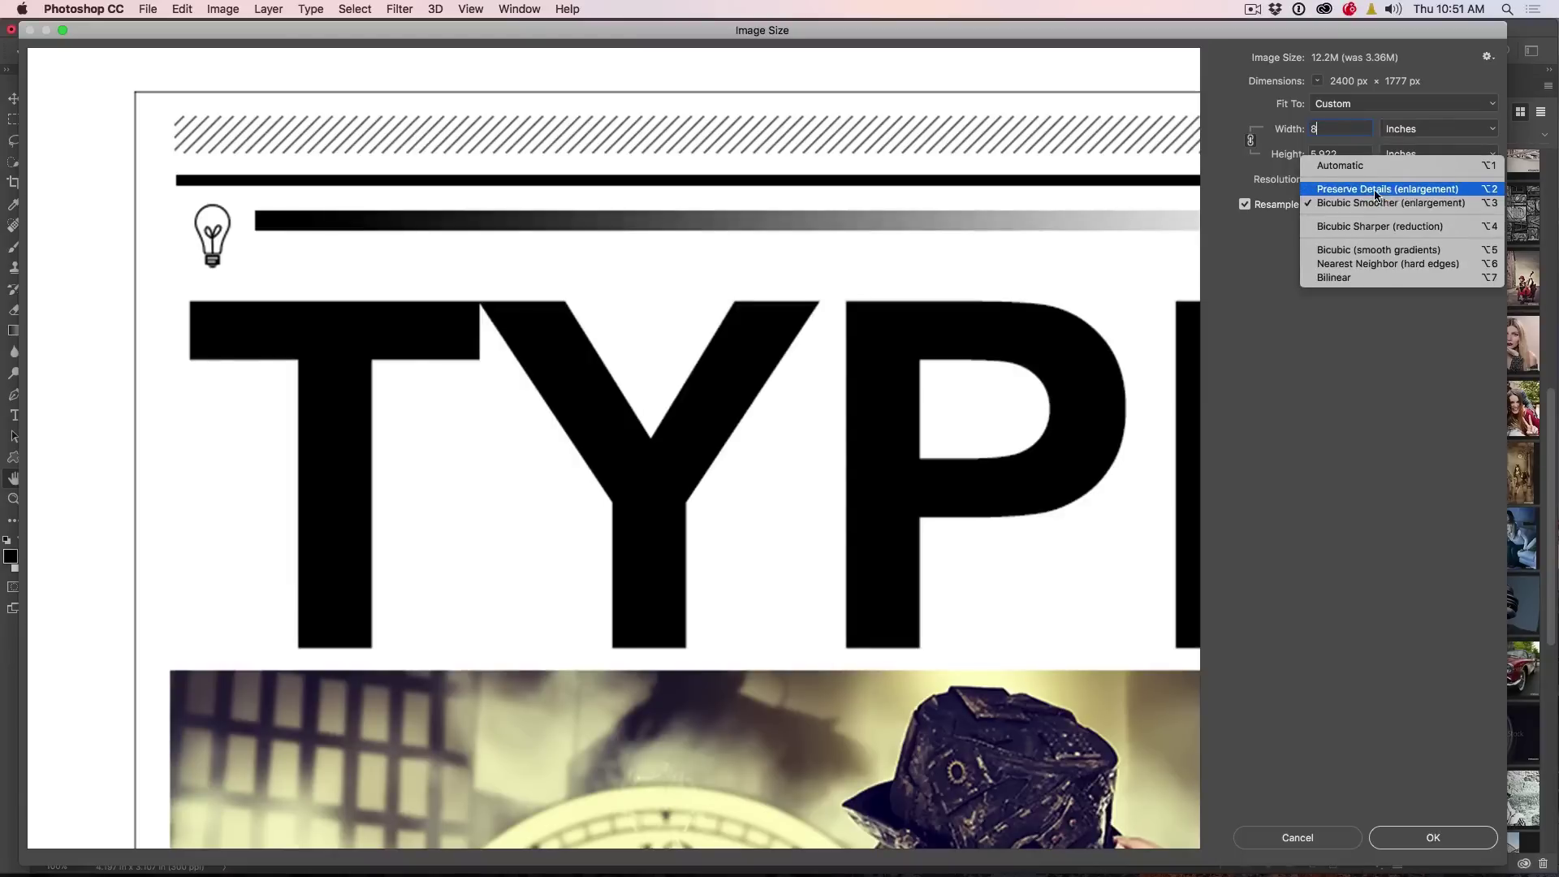
left_click(1375, 188)
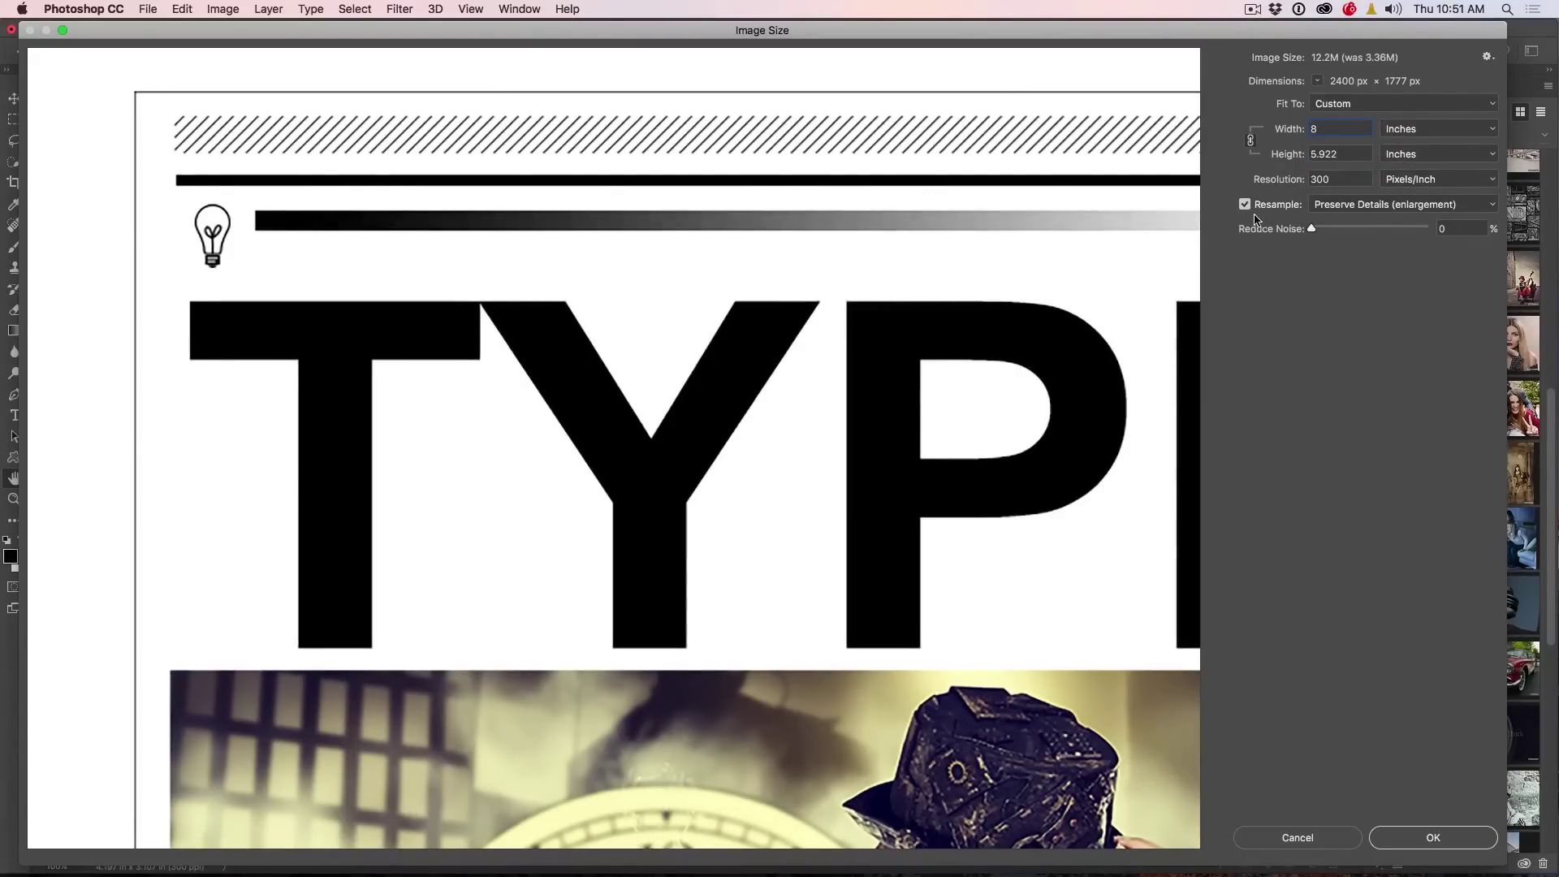
left_click(1351, 210)
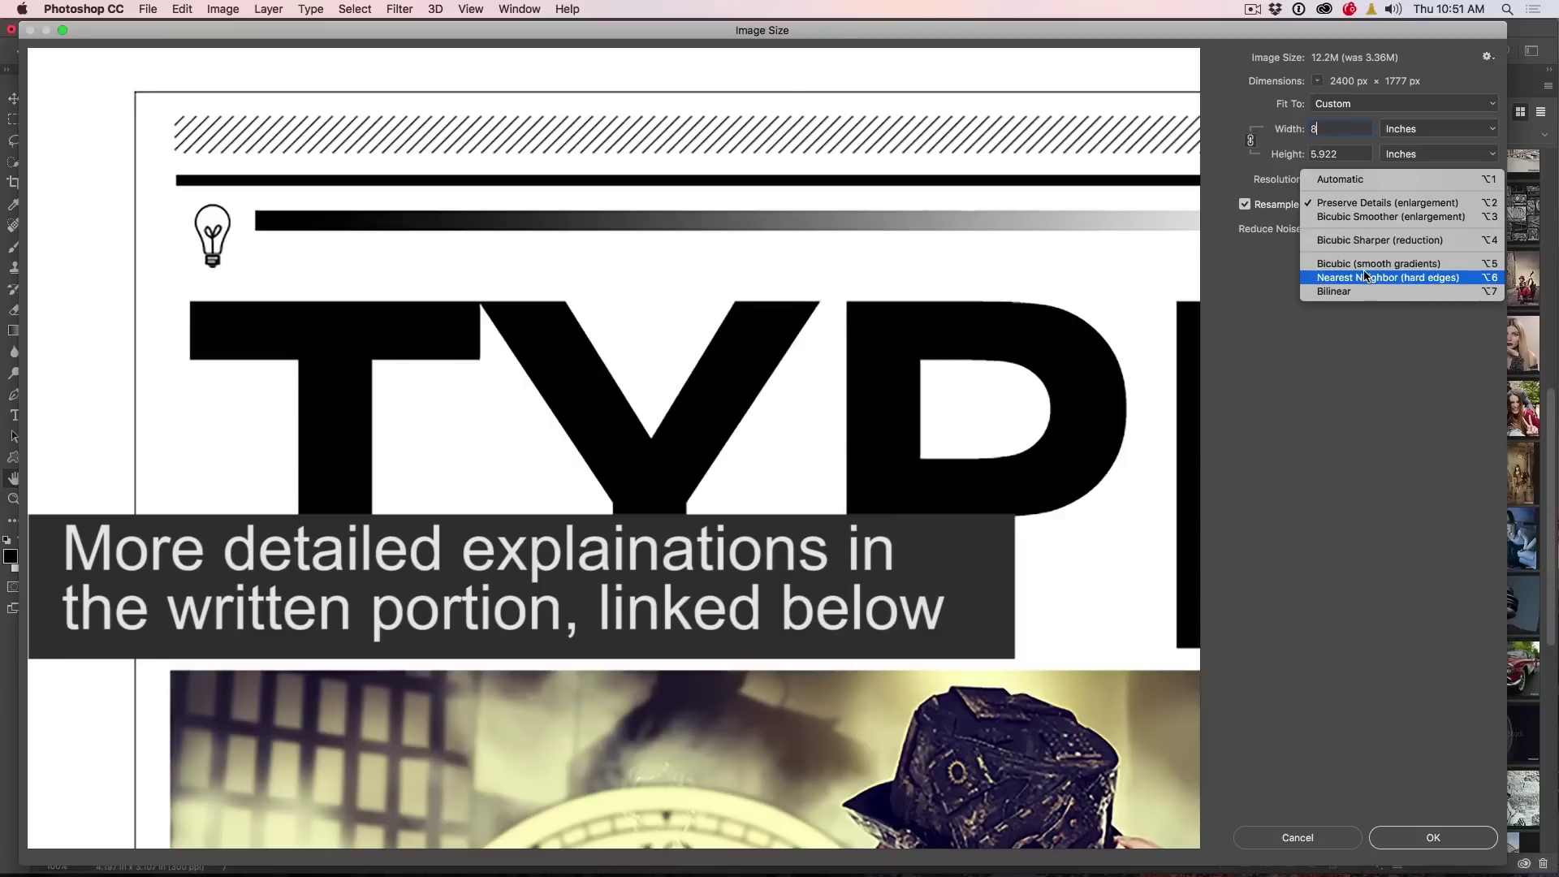
Cycle resampling through Nearest Neighbor, Bilinear and Bicubic (smooth gradients).
left_click(1367, 277)
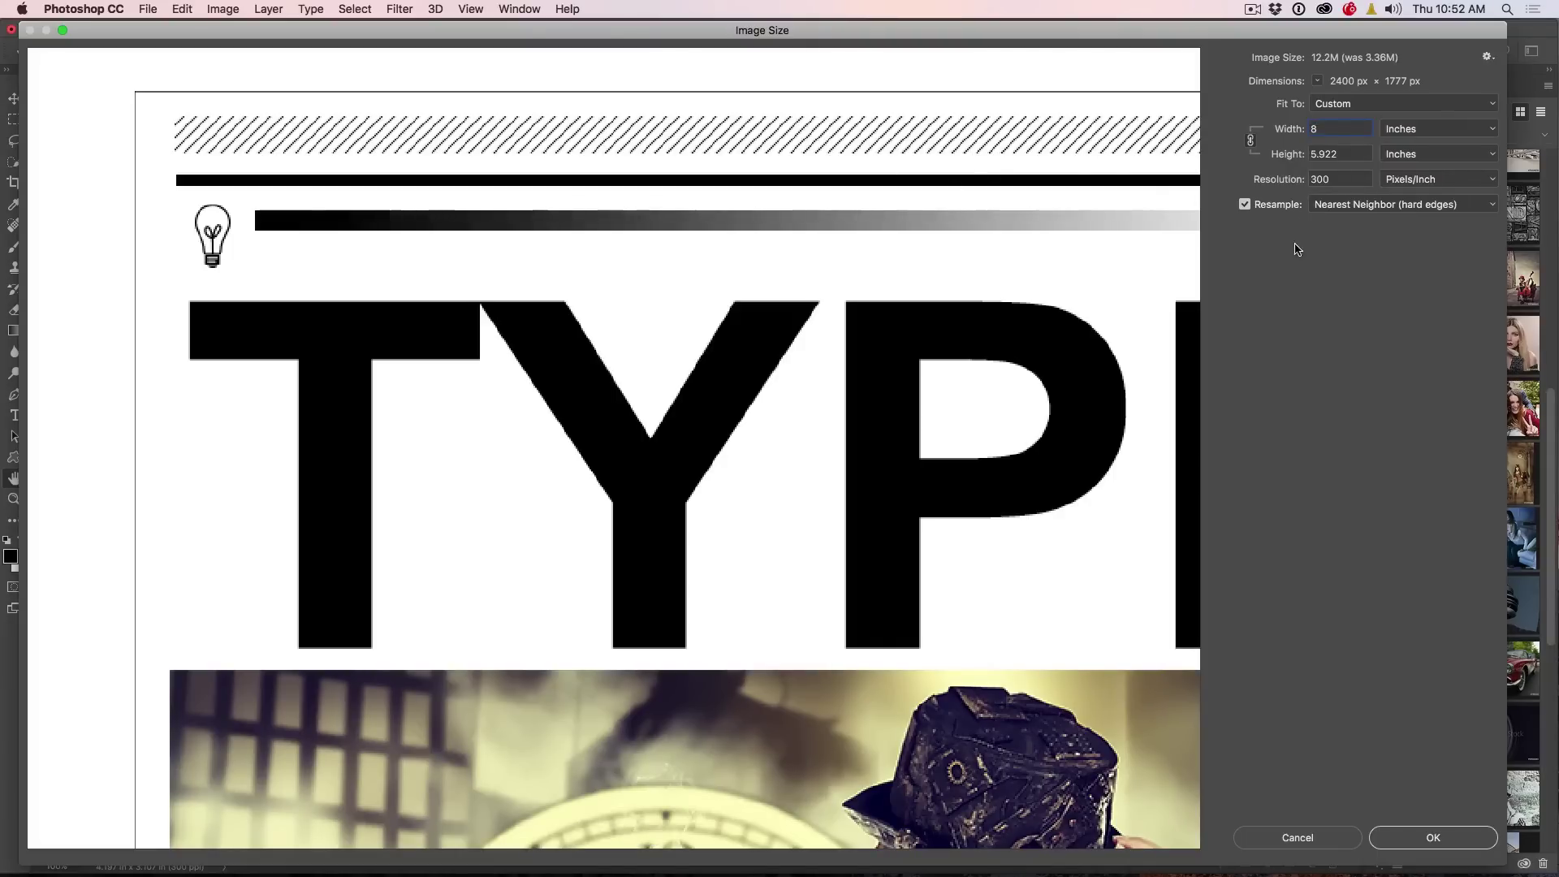
left_click(1368, 207)
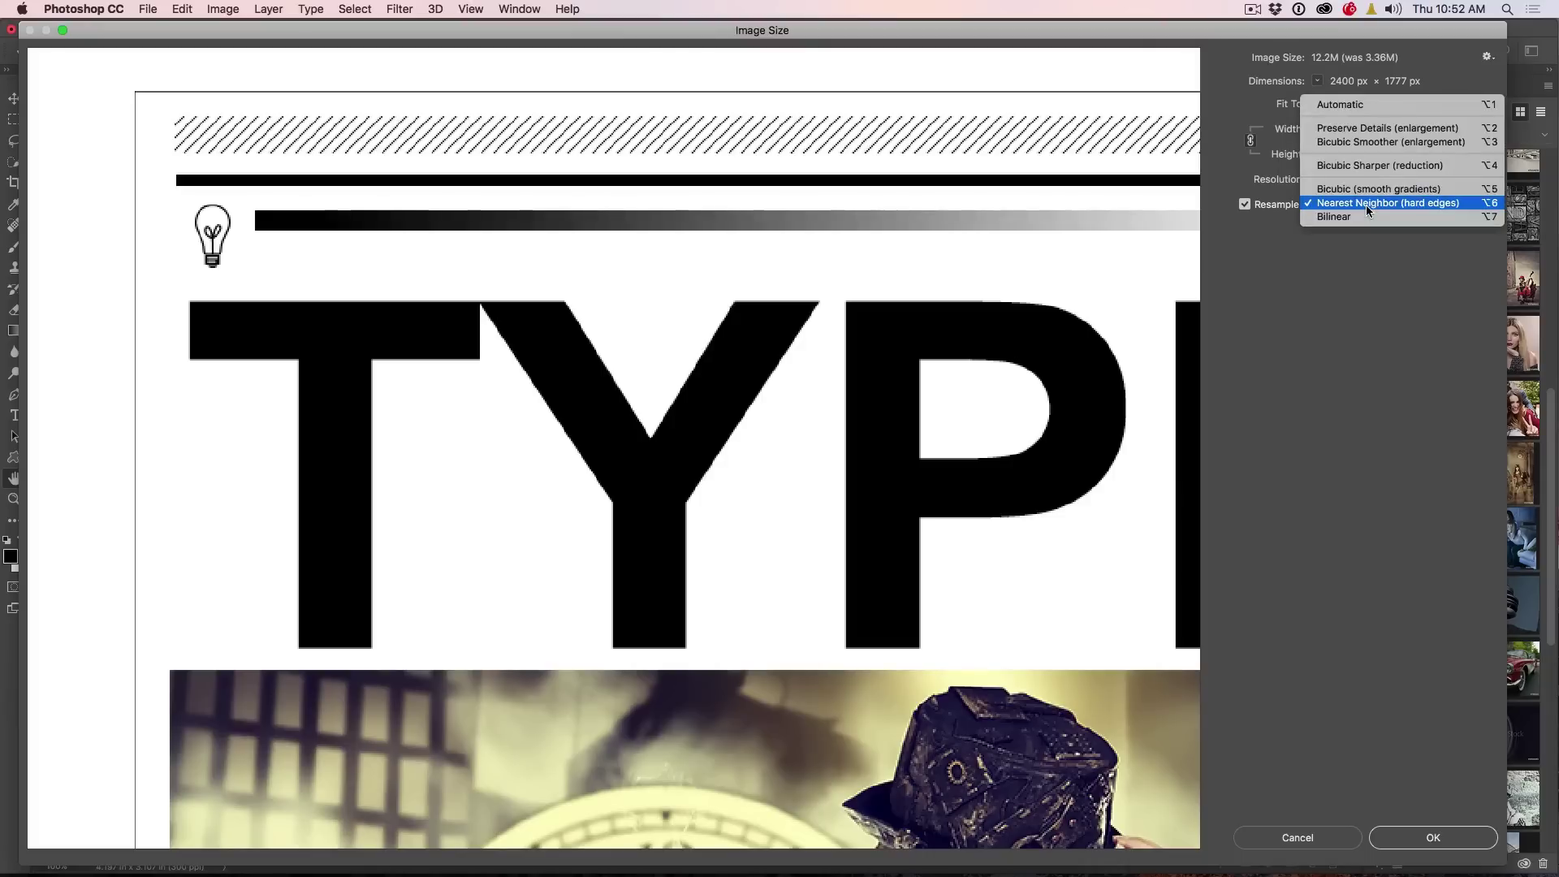
left_click(1366, 216)
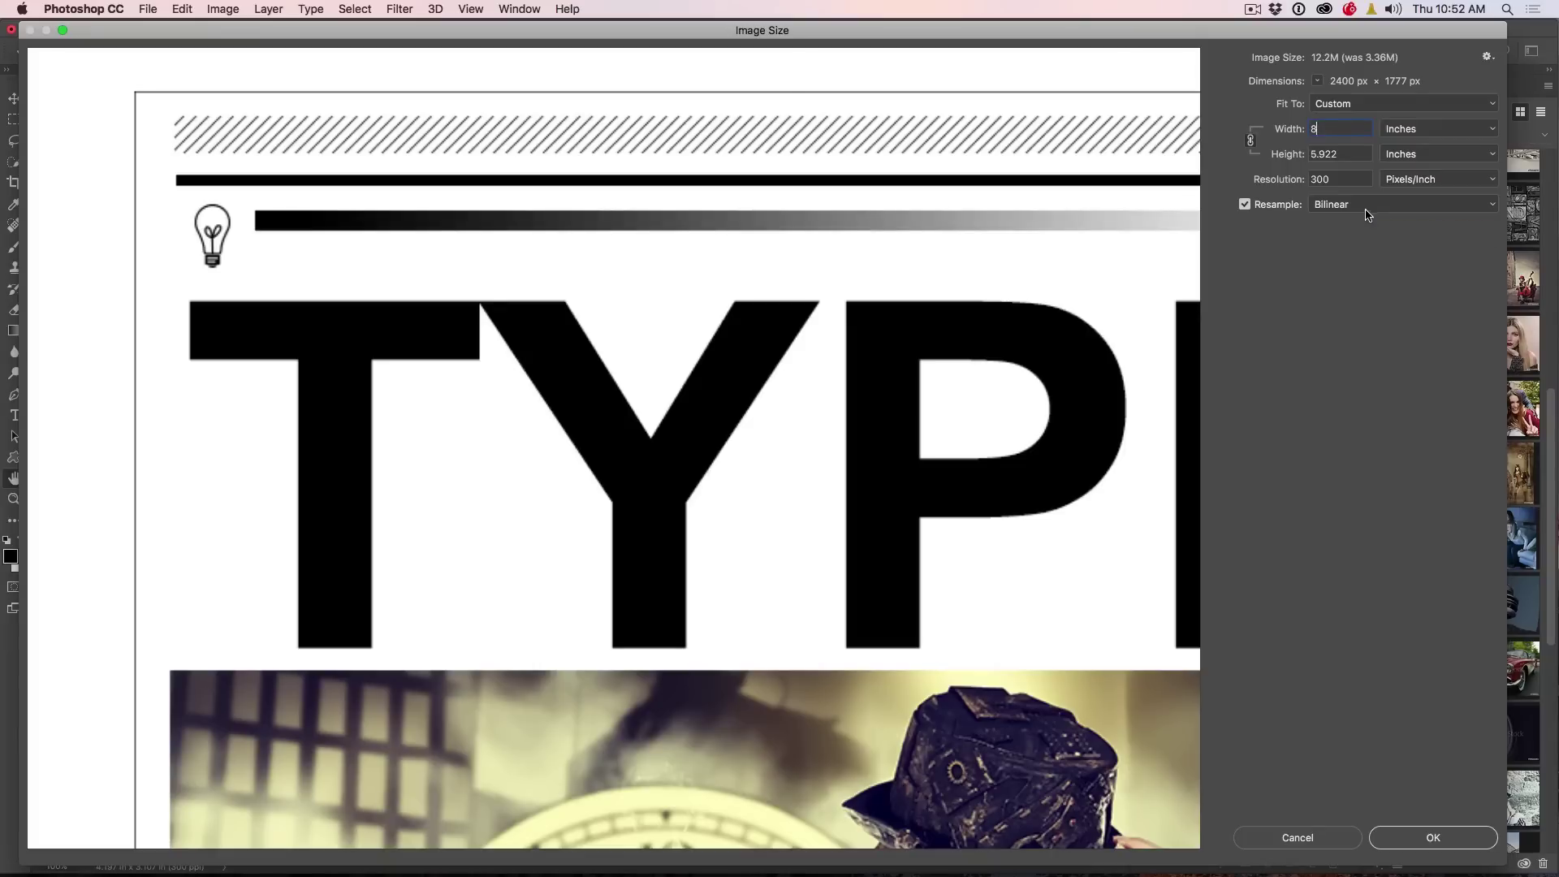
left_click(1366, 212)
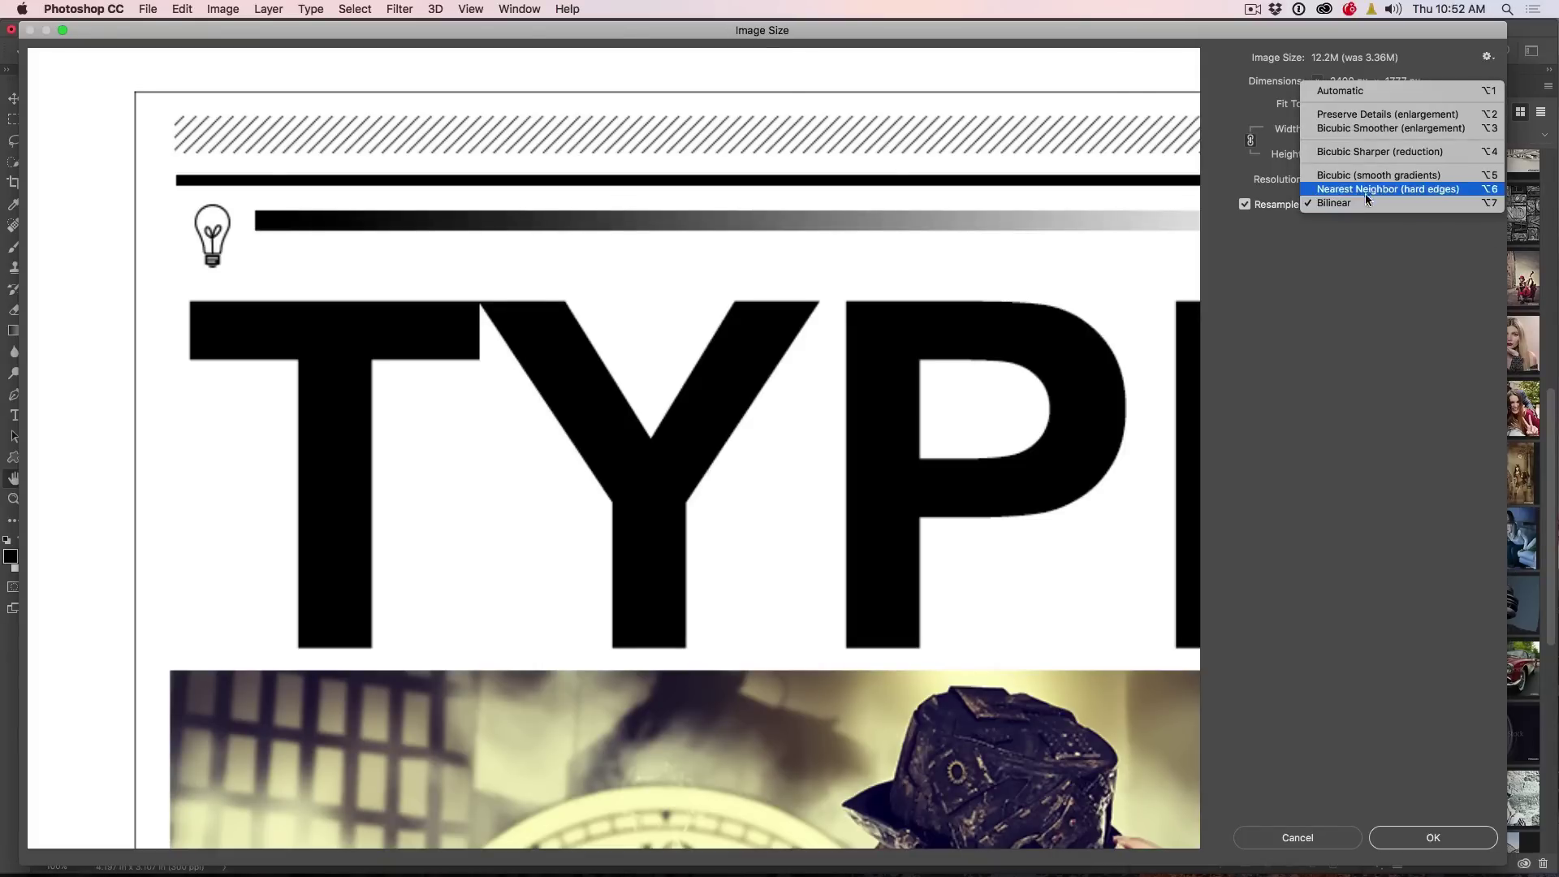
left_click(1367, 184)
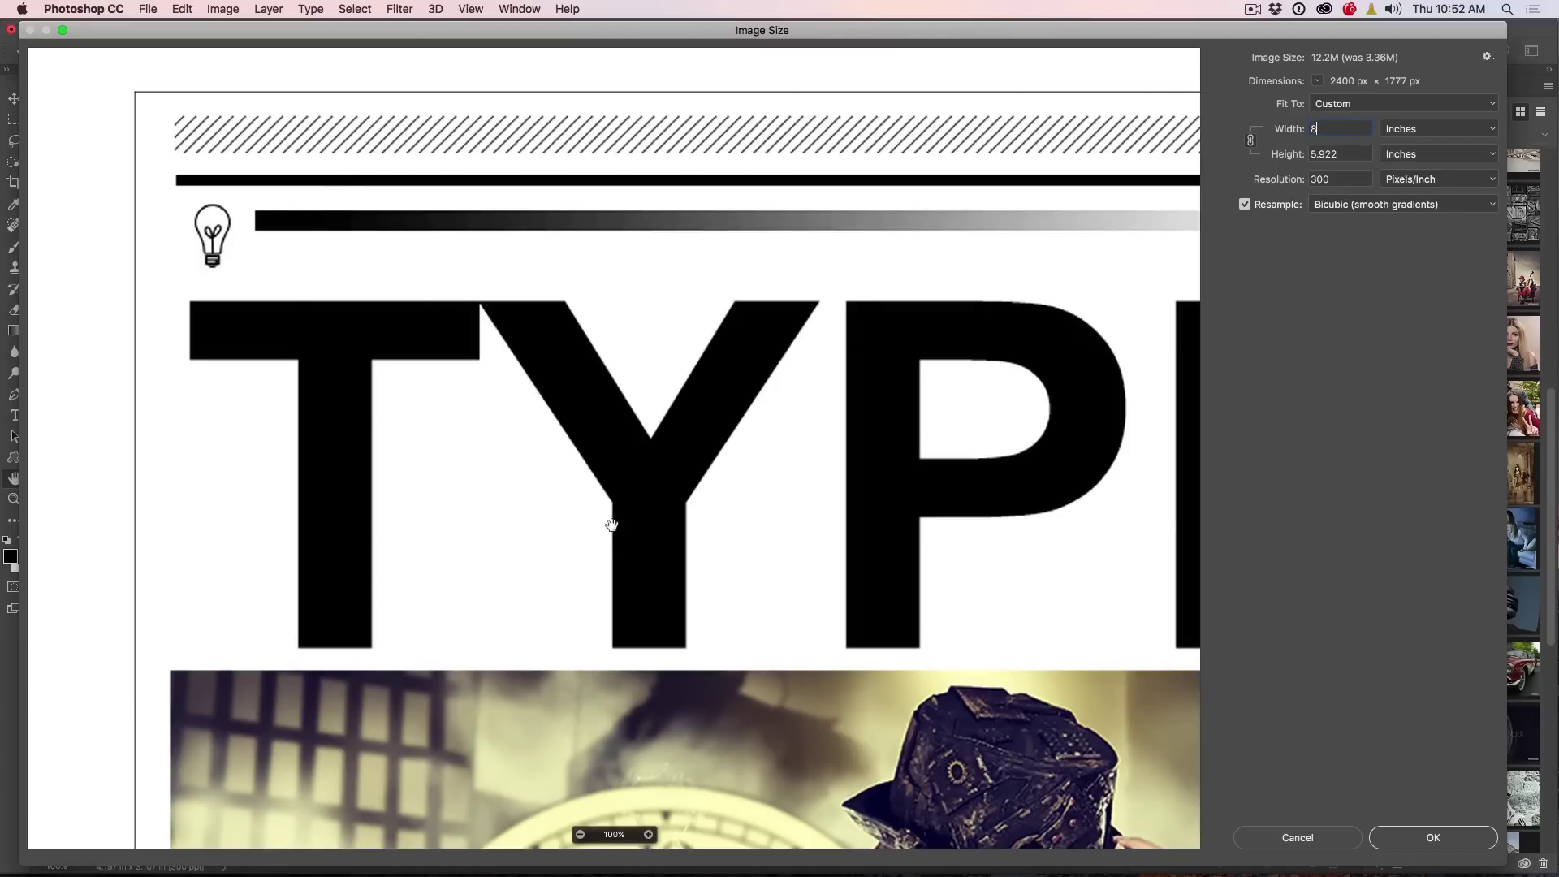
Fill the preview with the steampunk photo and compare Nearest Neighbor, ending on Bilinear.
left_click_drag(609, 523, 480, 186)
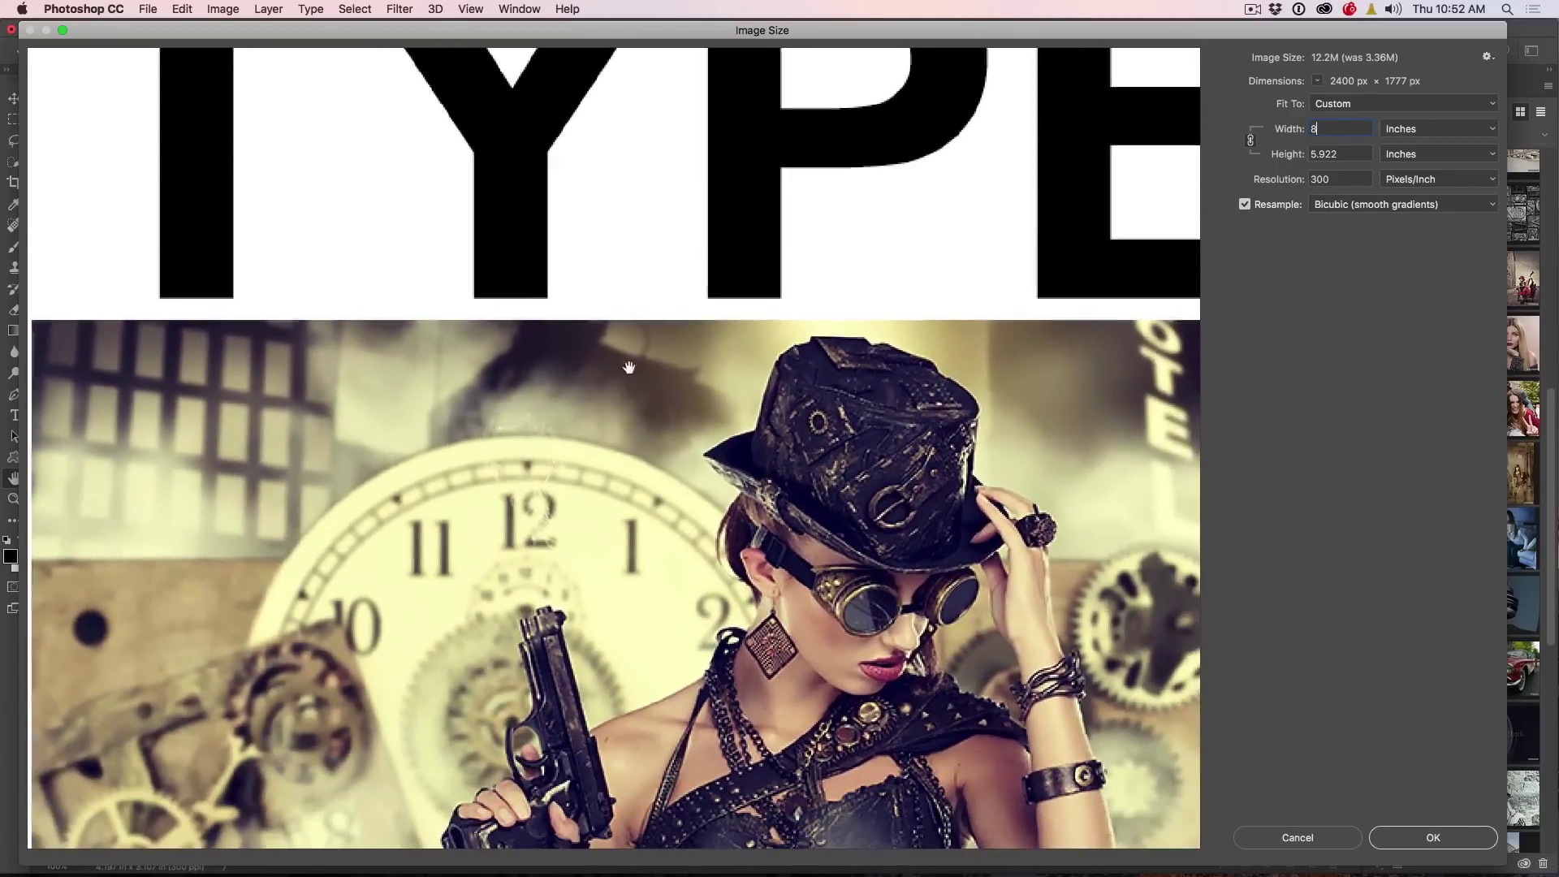
left_click_drag(626, 352, 568, 146)
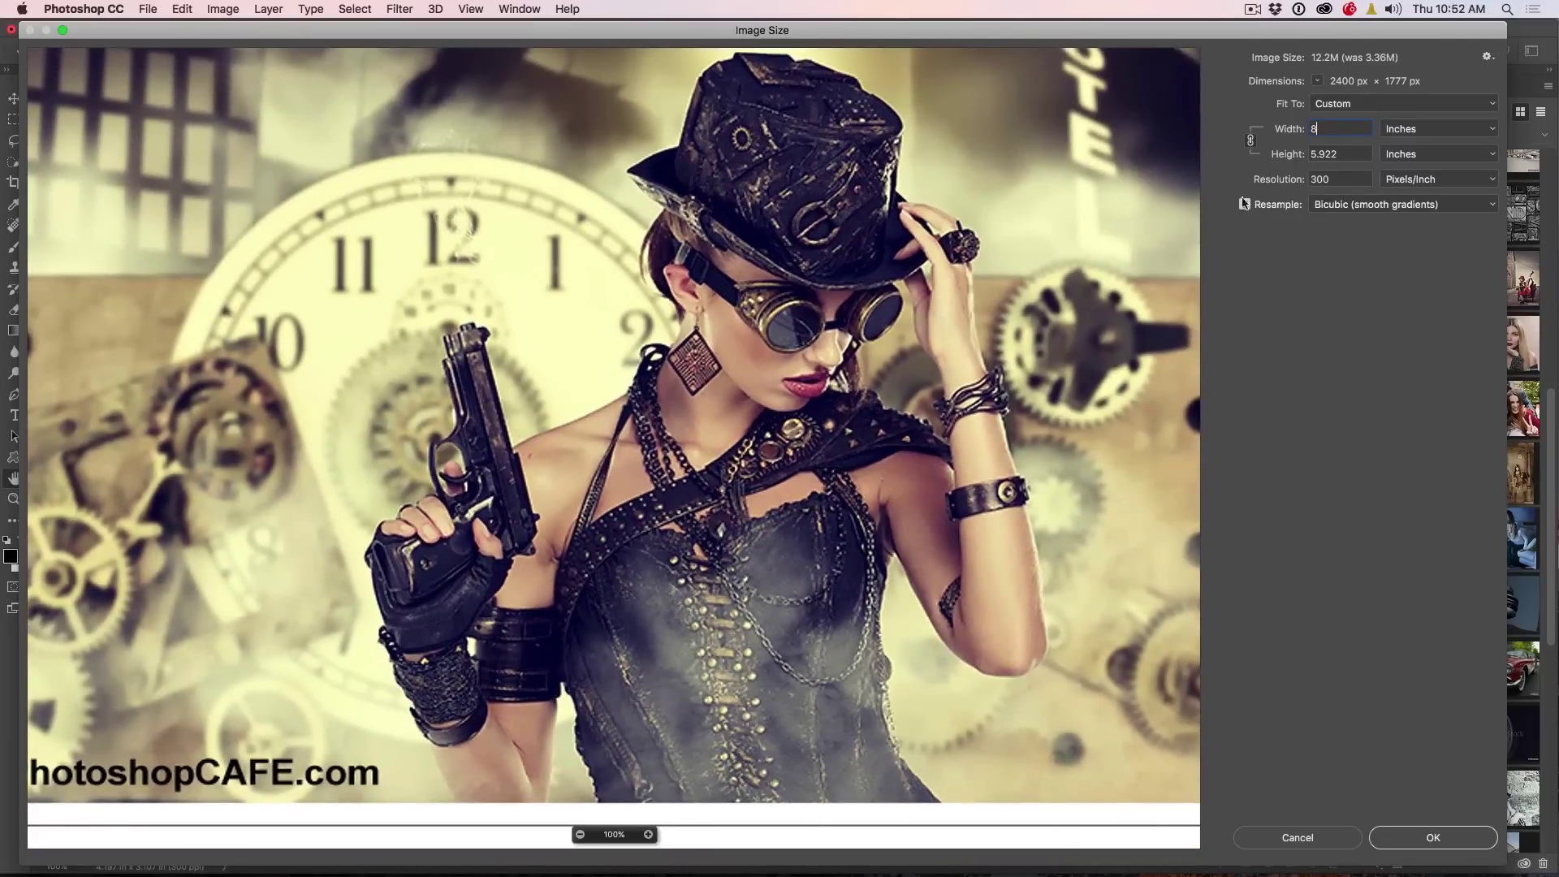
left_click(1358, 204)
left_click(1360, 215)
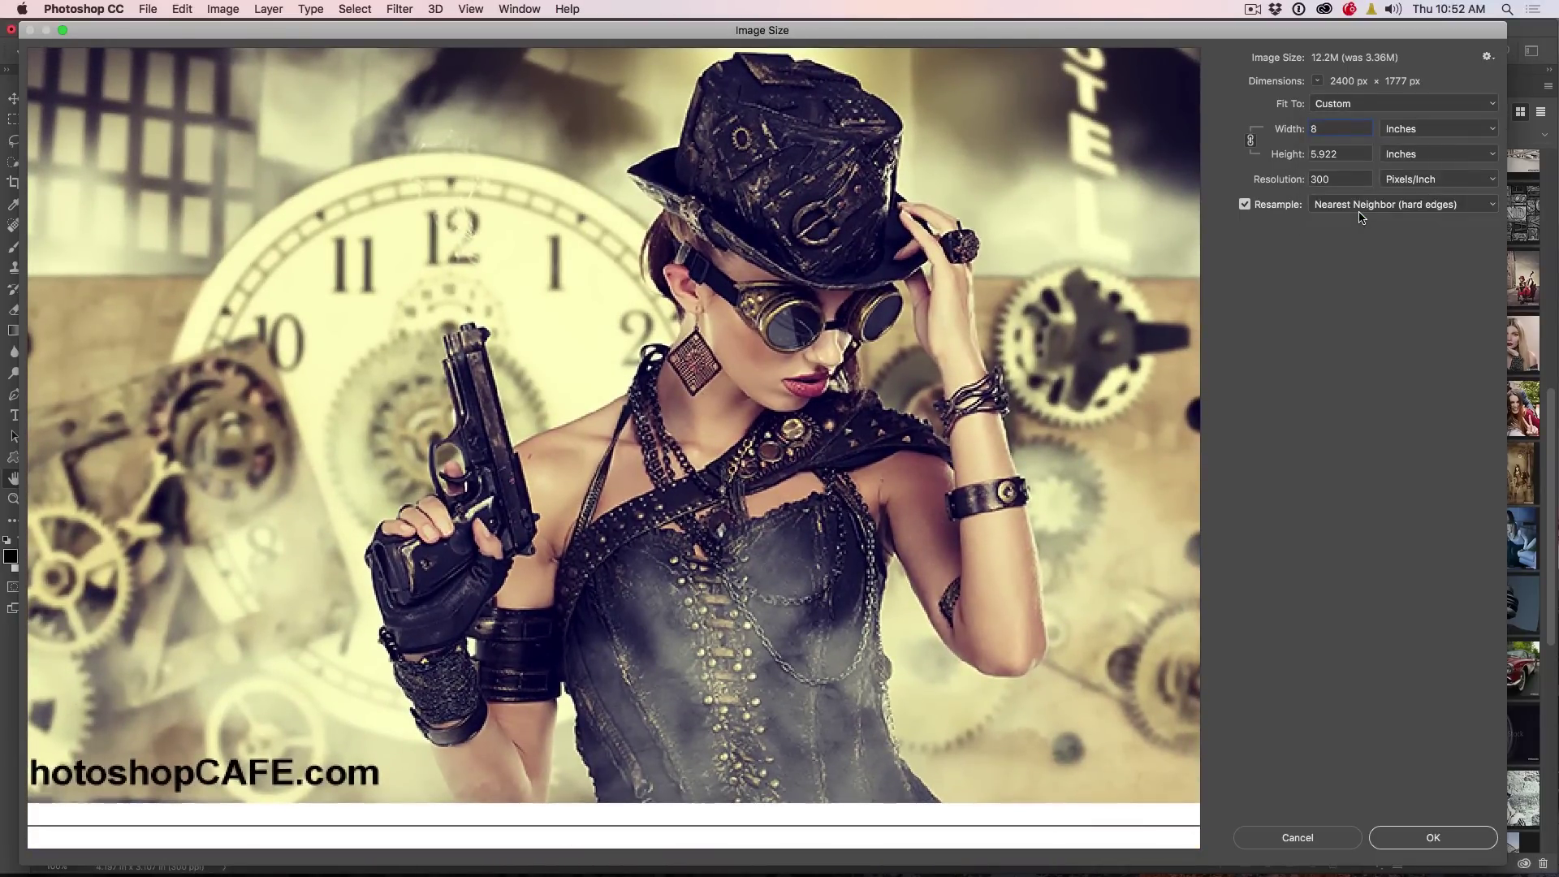
left_click(1359, 208)
left_click(1360, 214)
Try Bicubic and Bicubic Smoother, then settle on Bicubic Sharper (reduction) resampling.
left_click(1361, 212)
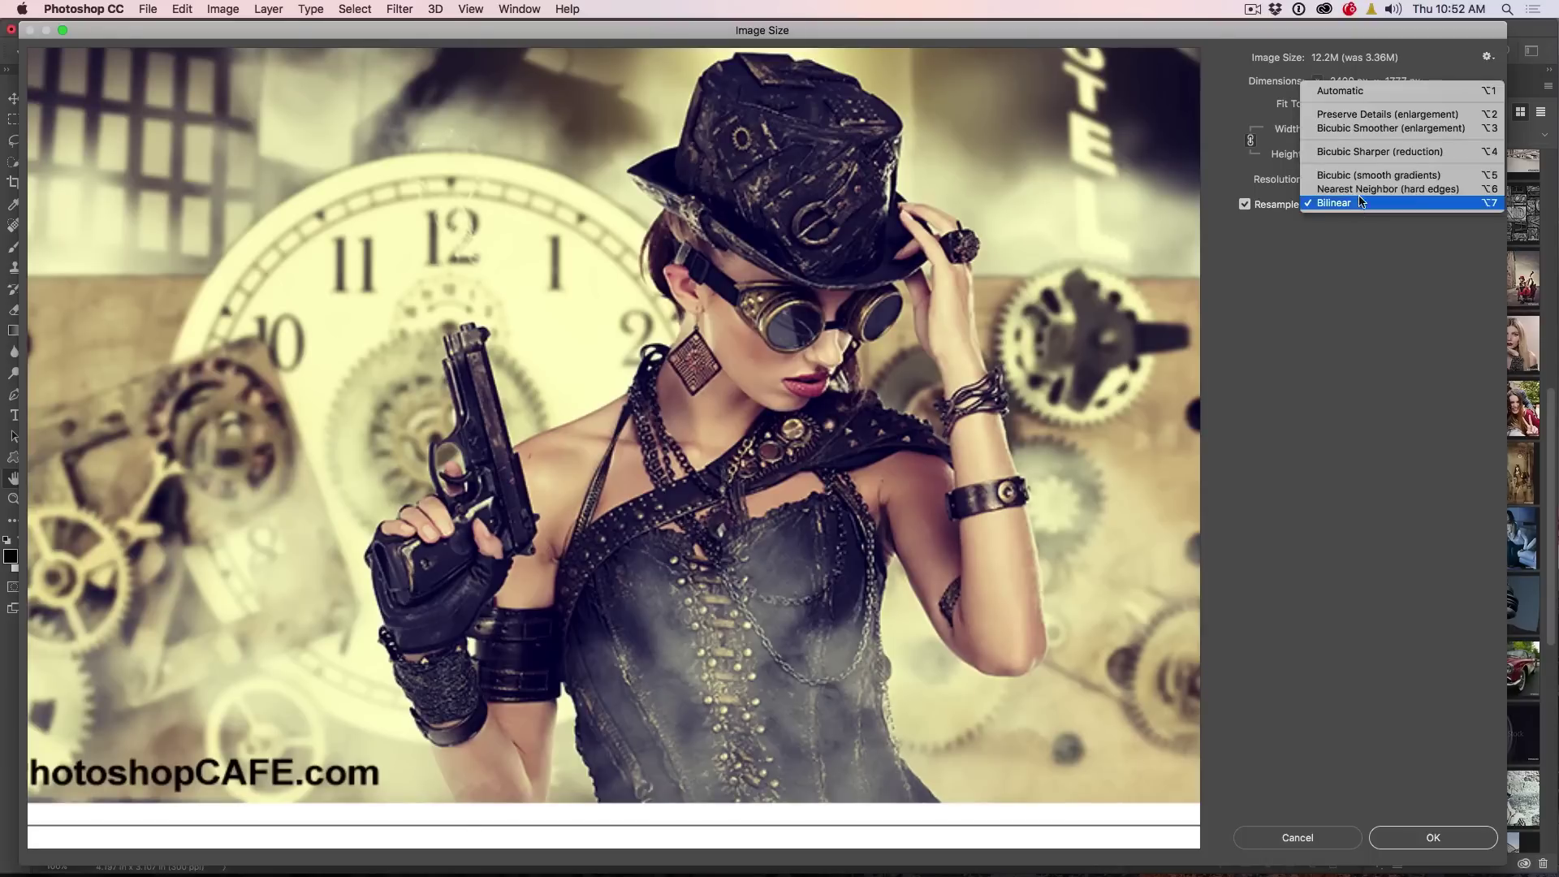
left_click(1361, 176)
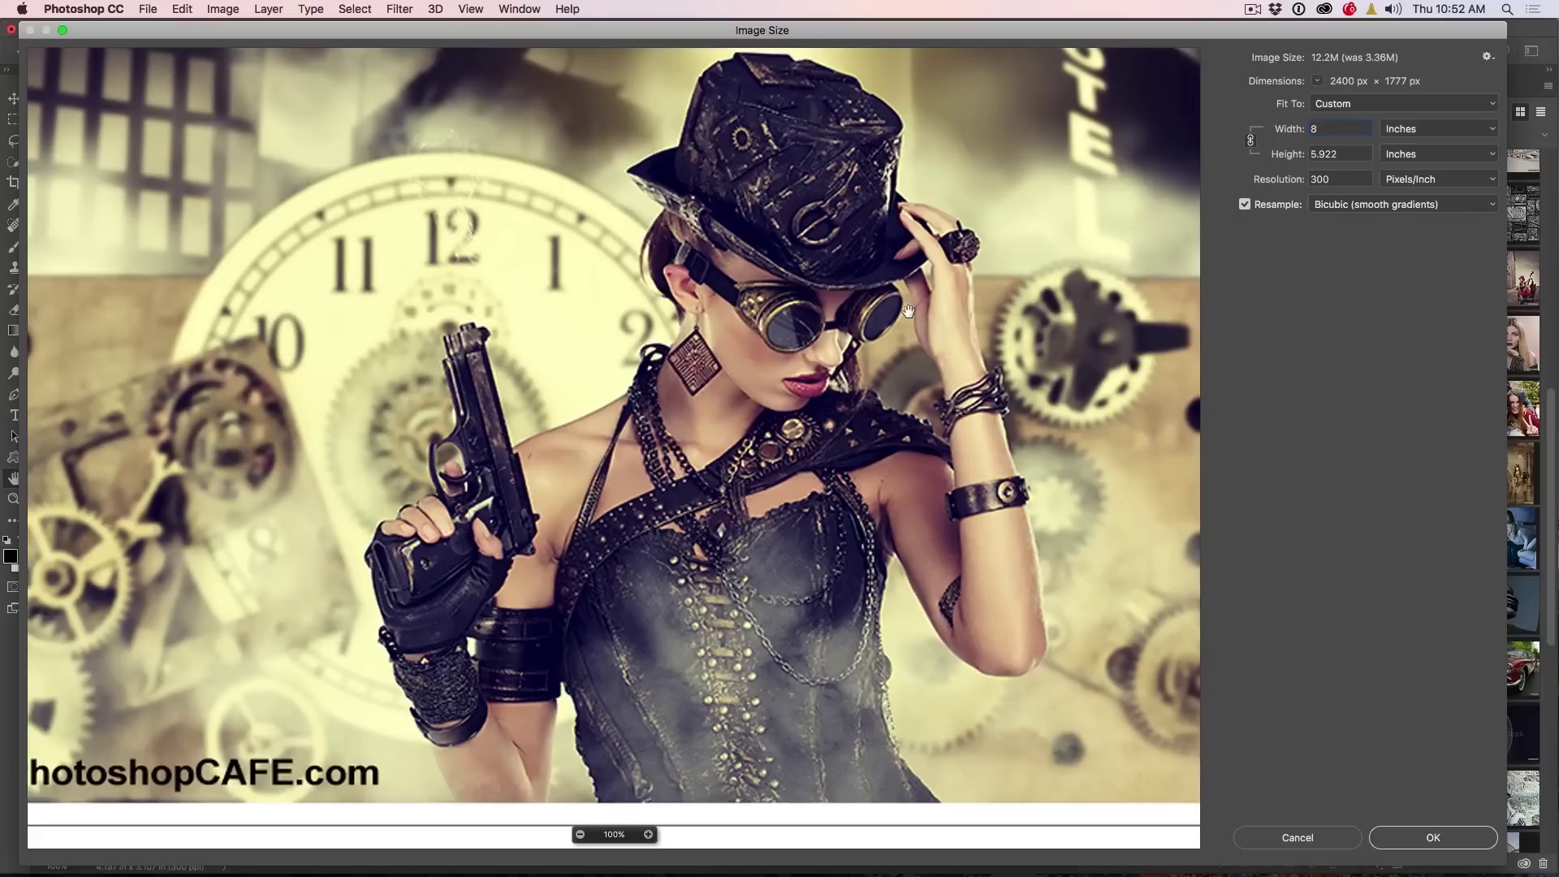
left_click(1381, 207)
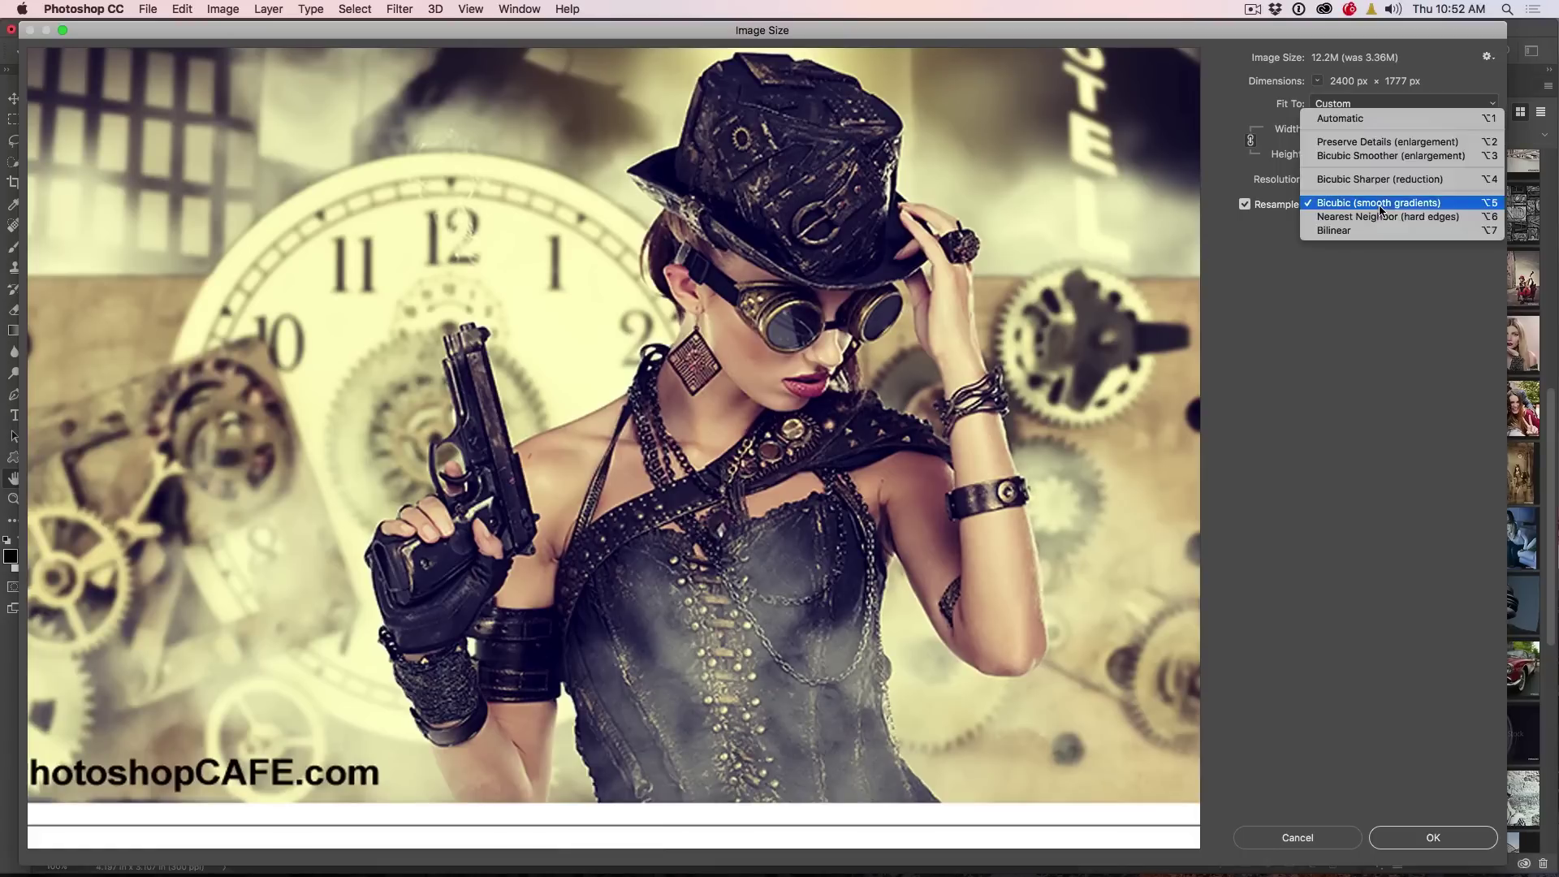
left_click(1385, 156)
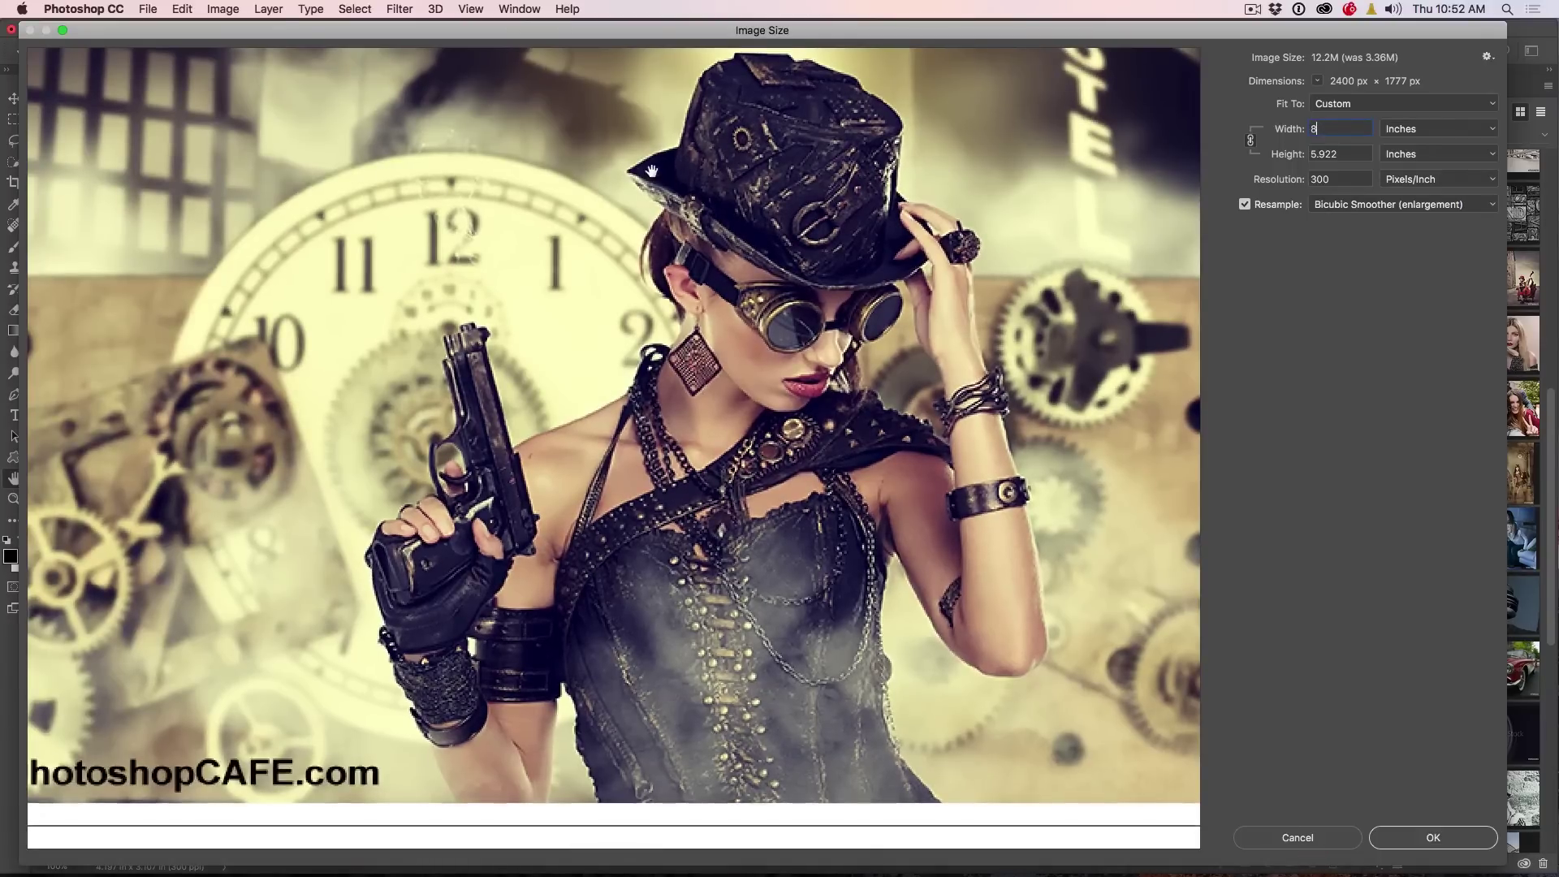
left_click_drag(651, 170, 652, 169)
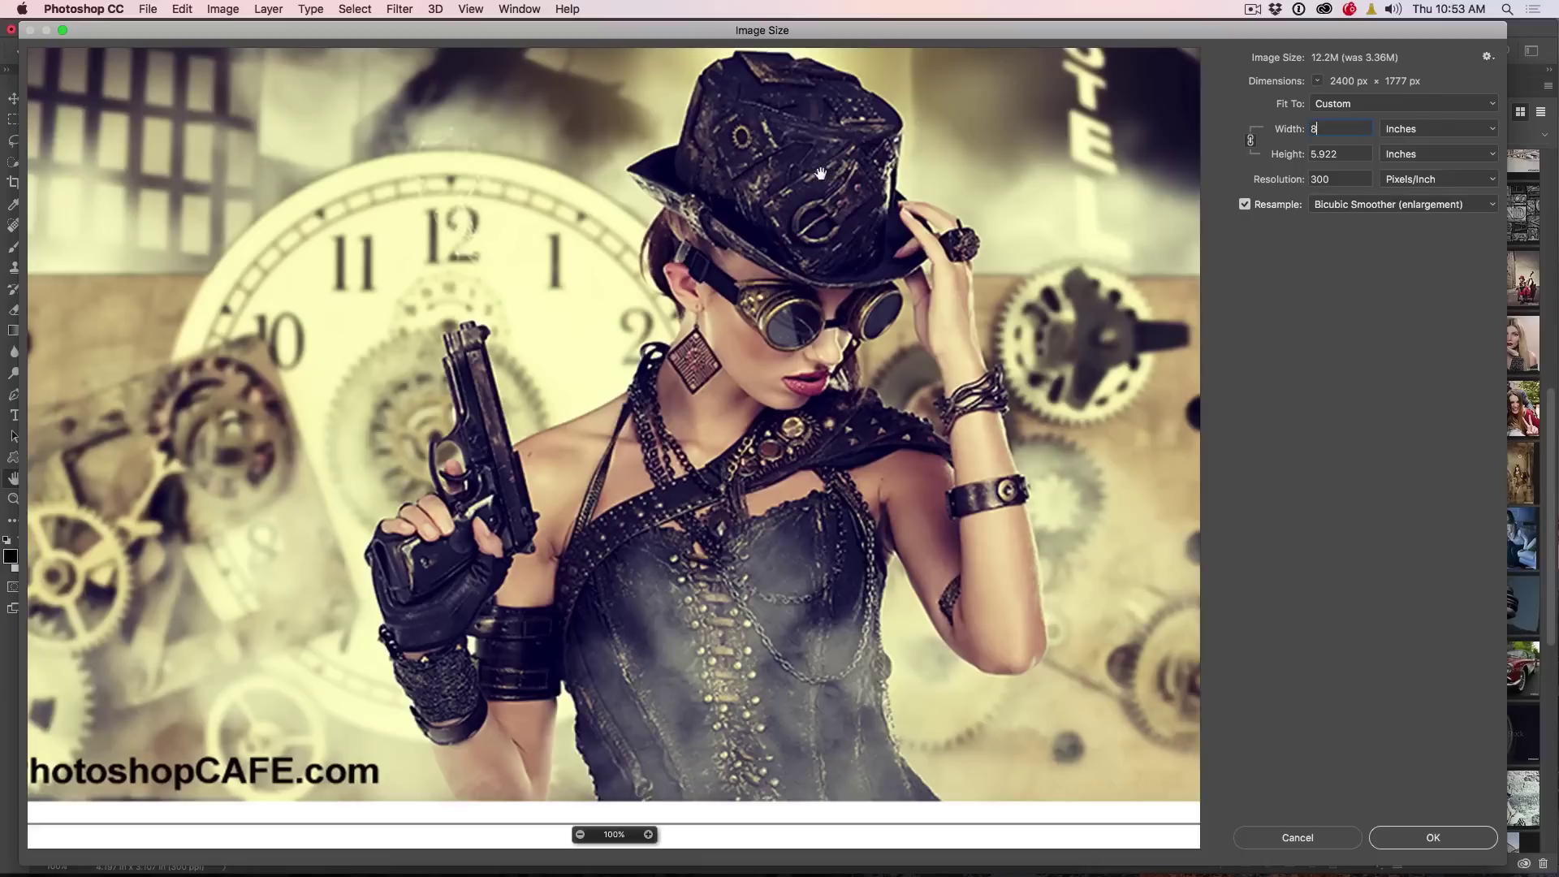
left_click(1338, 206)
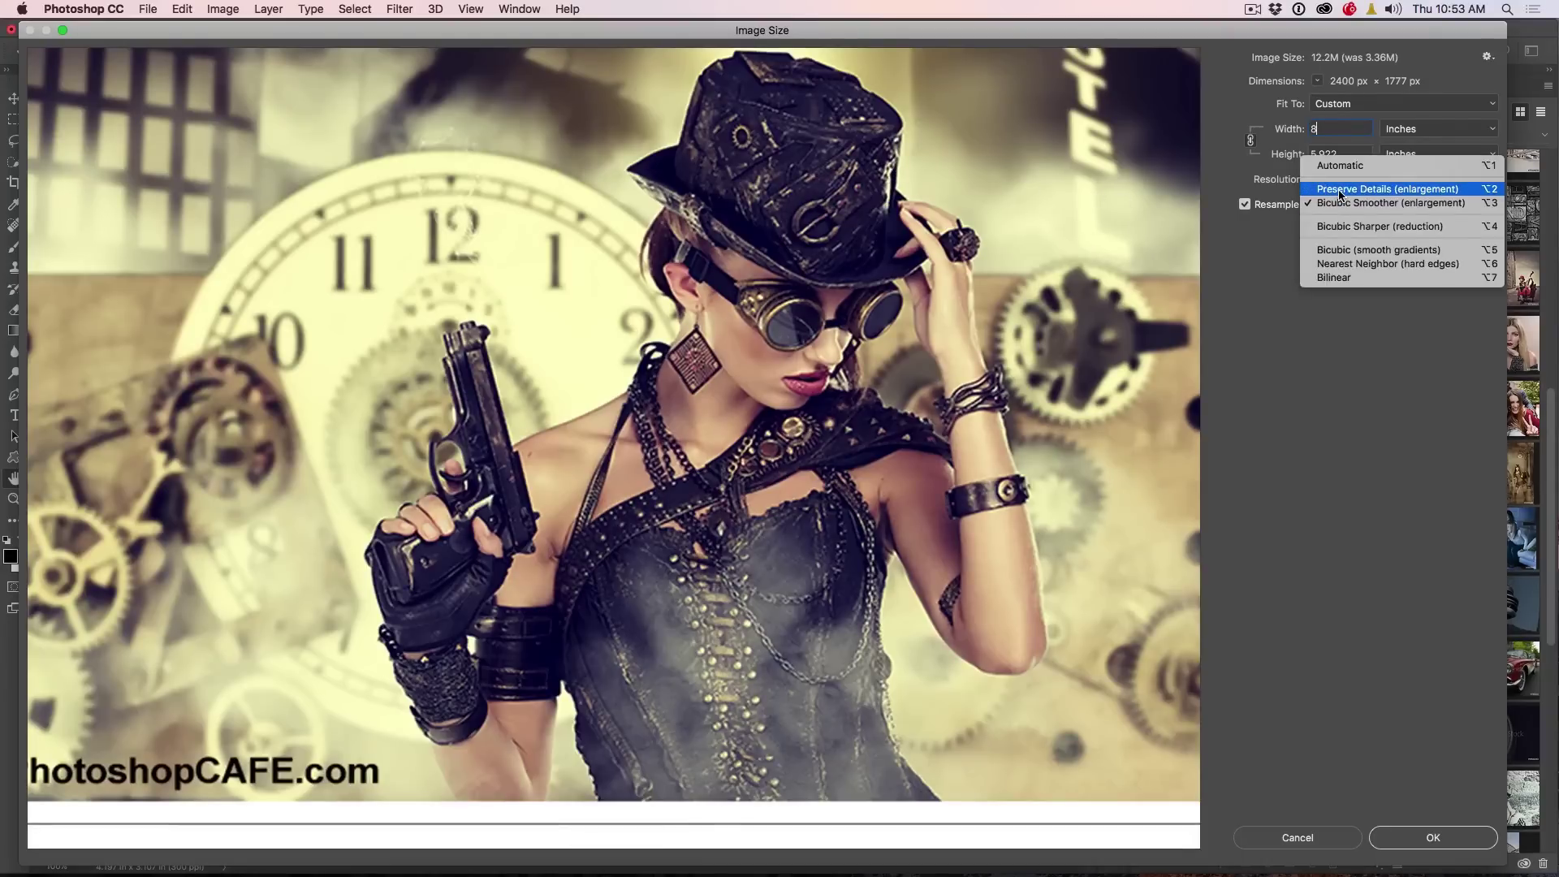
left_click(1339, 229)
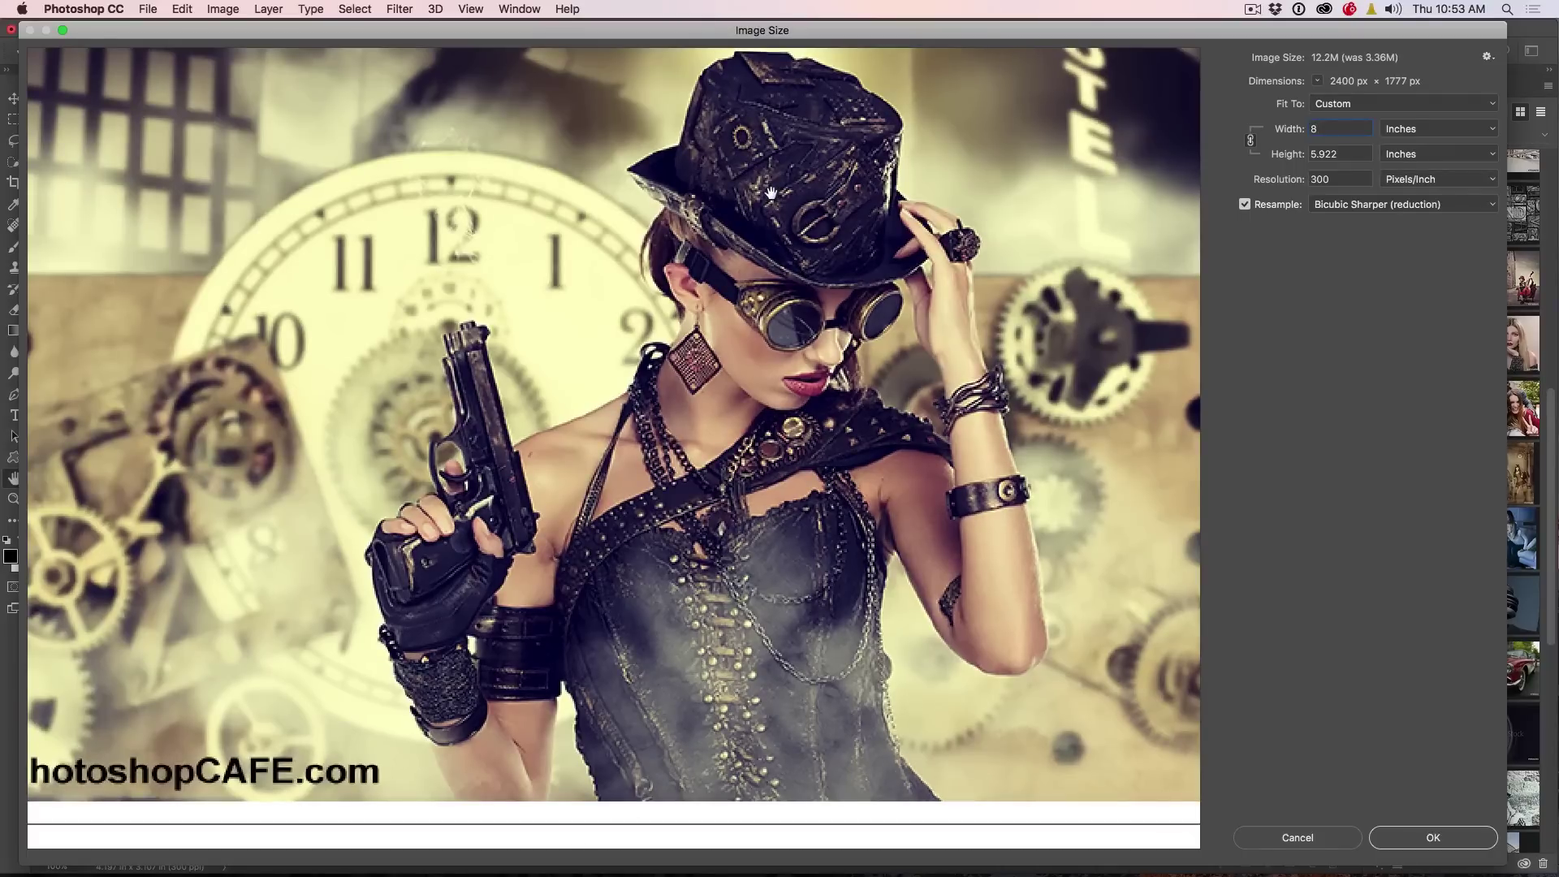
left_click(1355, 210)
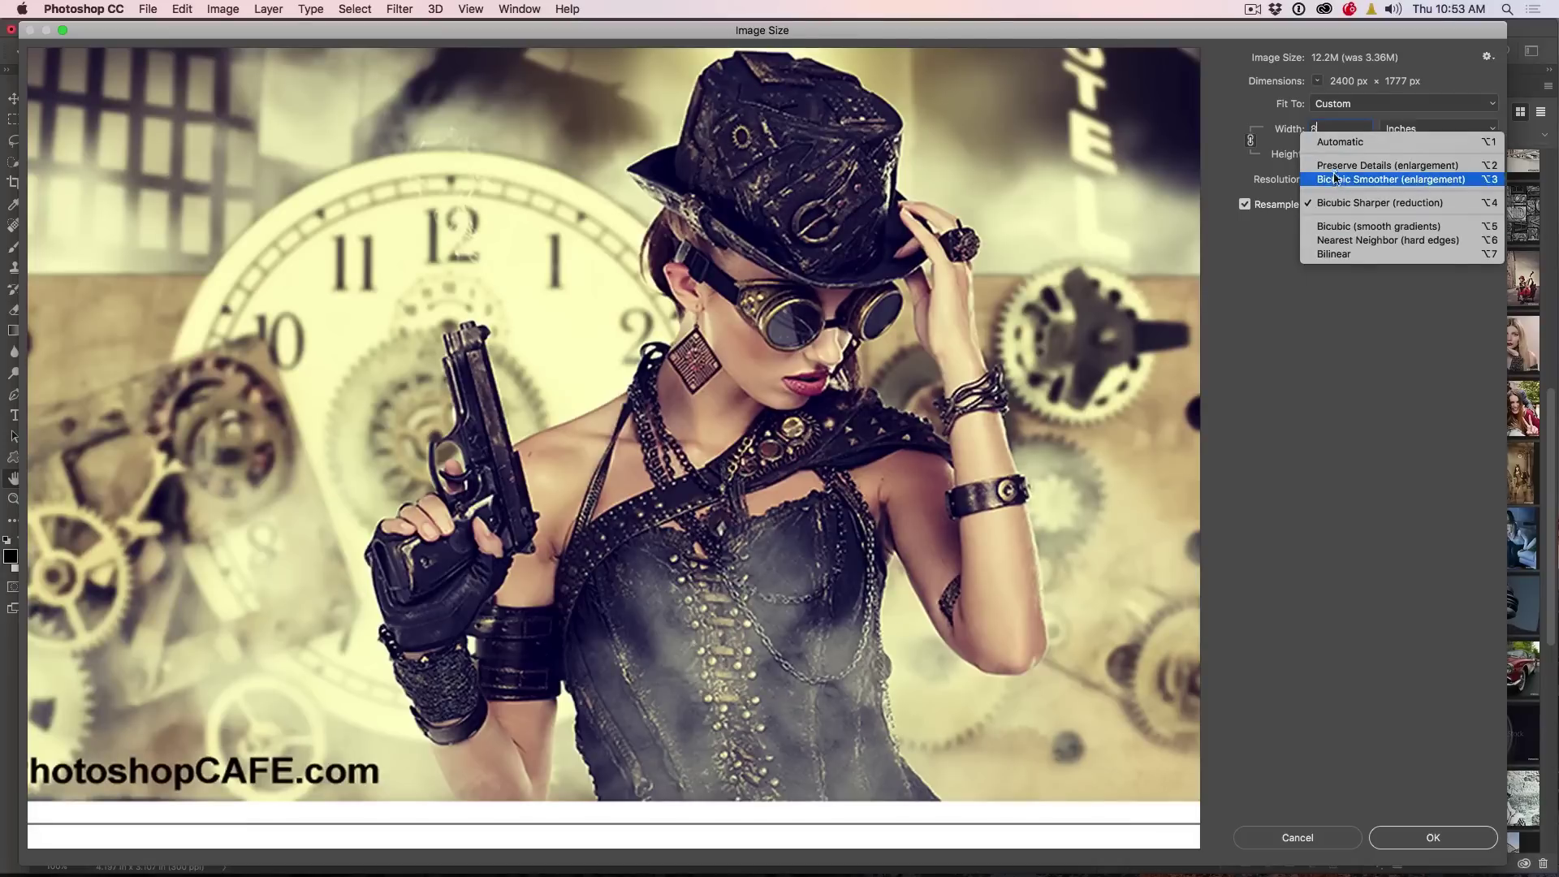
Switch to Preserve Details (enlargement) and compare Reduce Noise values, settling around 14%.
left_click(1335, 167)
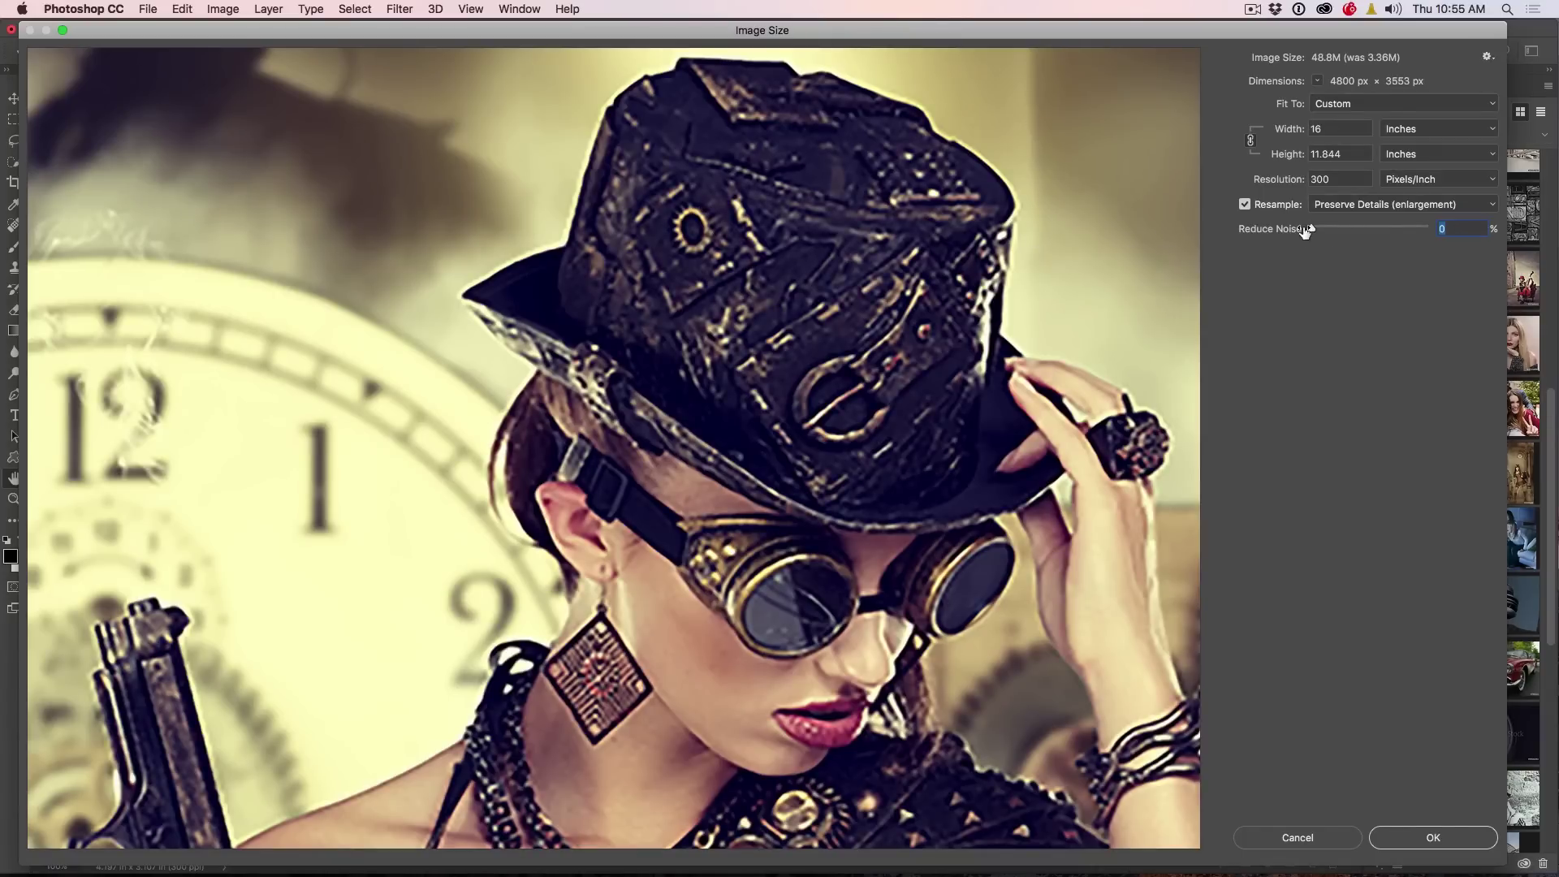
left_click_drag(1311, 229, 1345, 229)
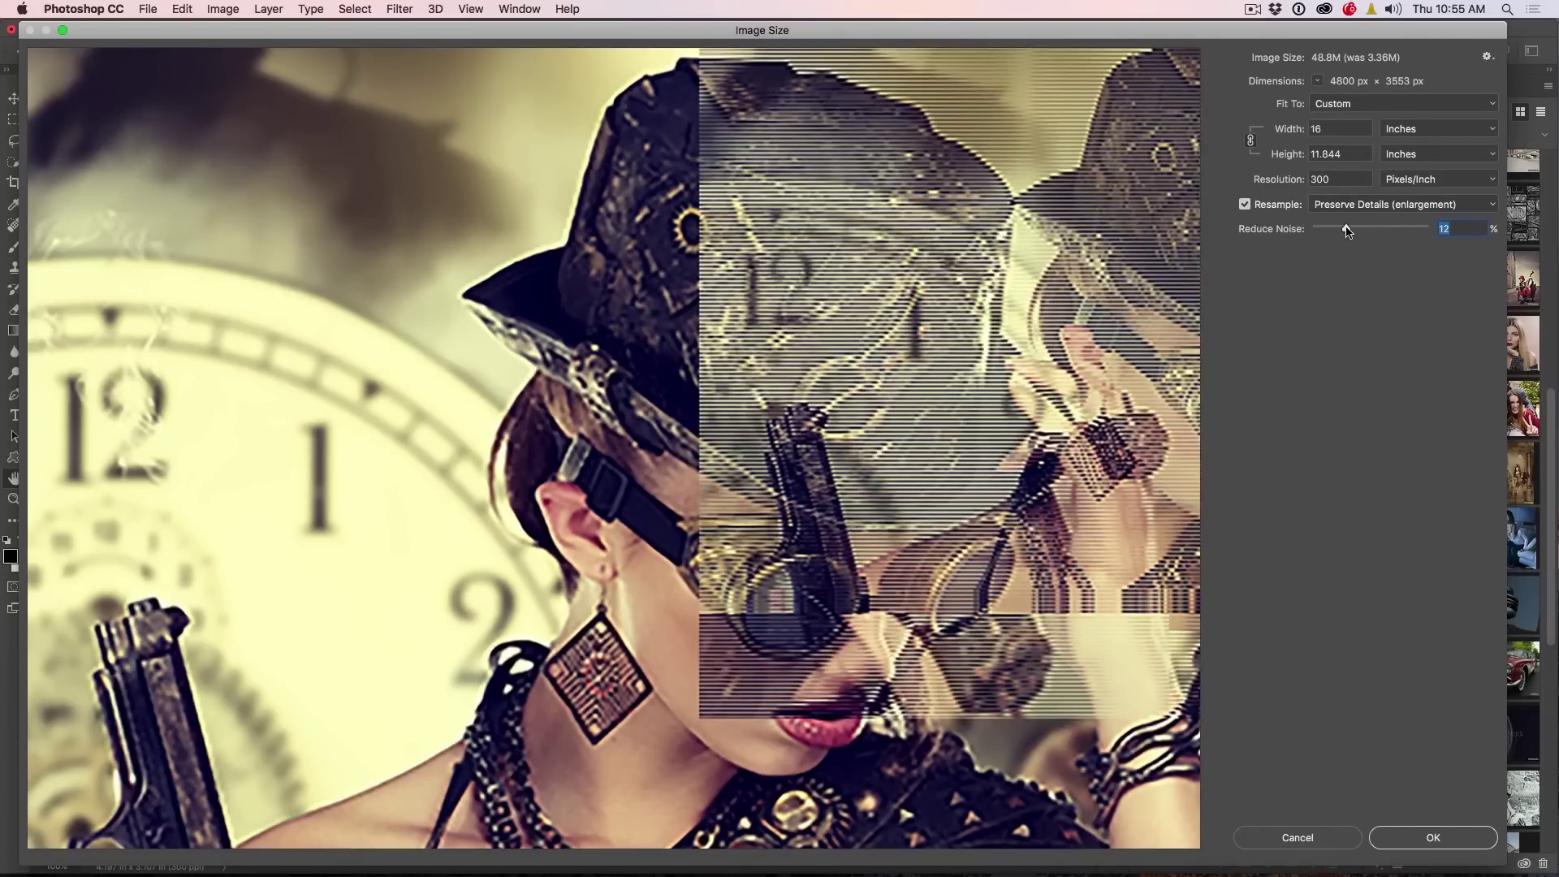
left_click_drag(1350, 230, 1256, 234)
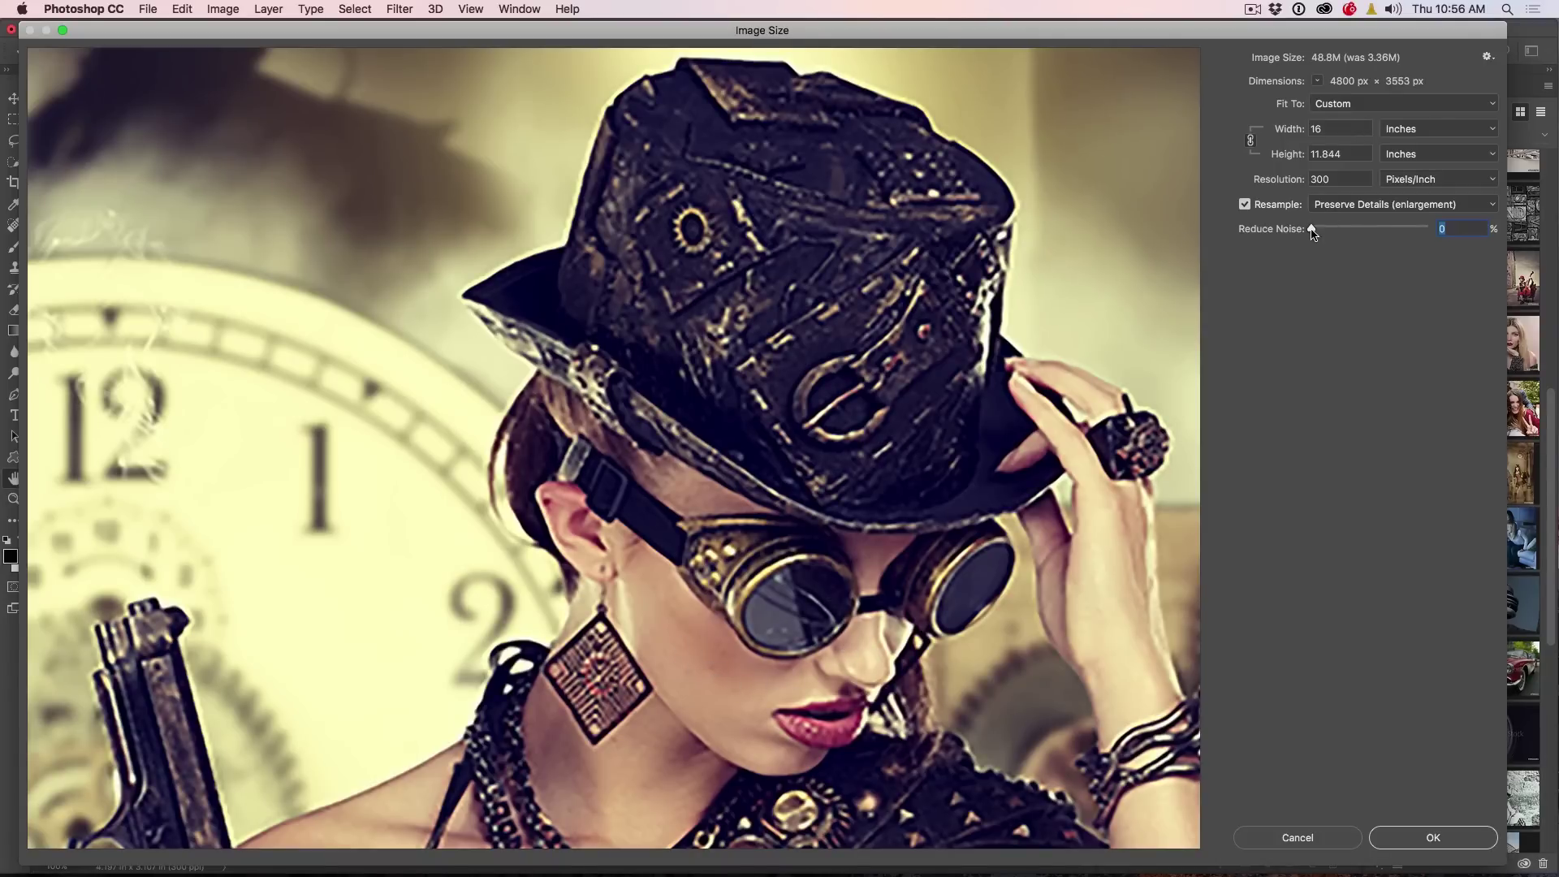
left_click_drag(1312, 230, 1354, 233)
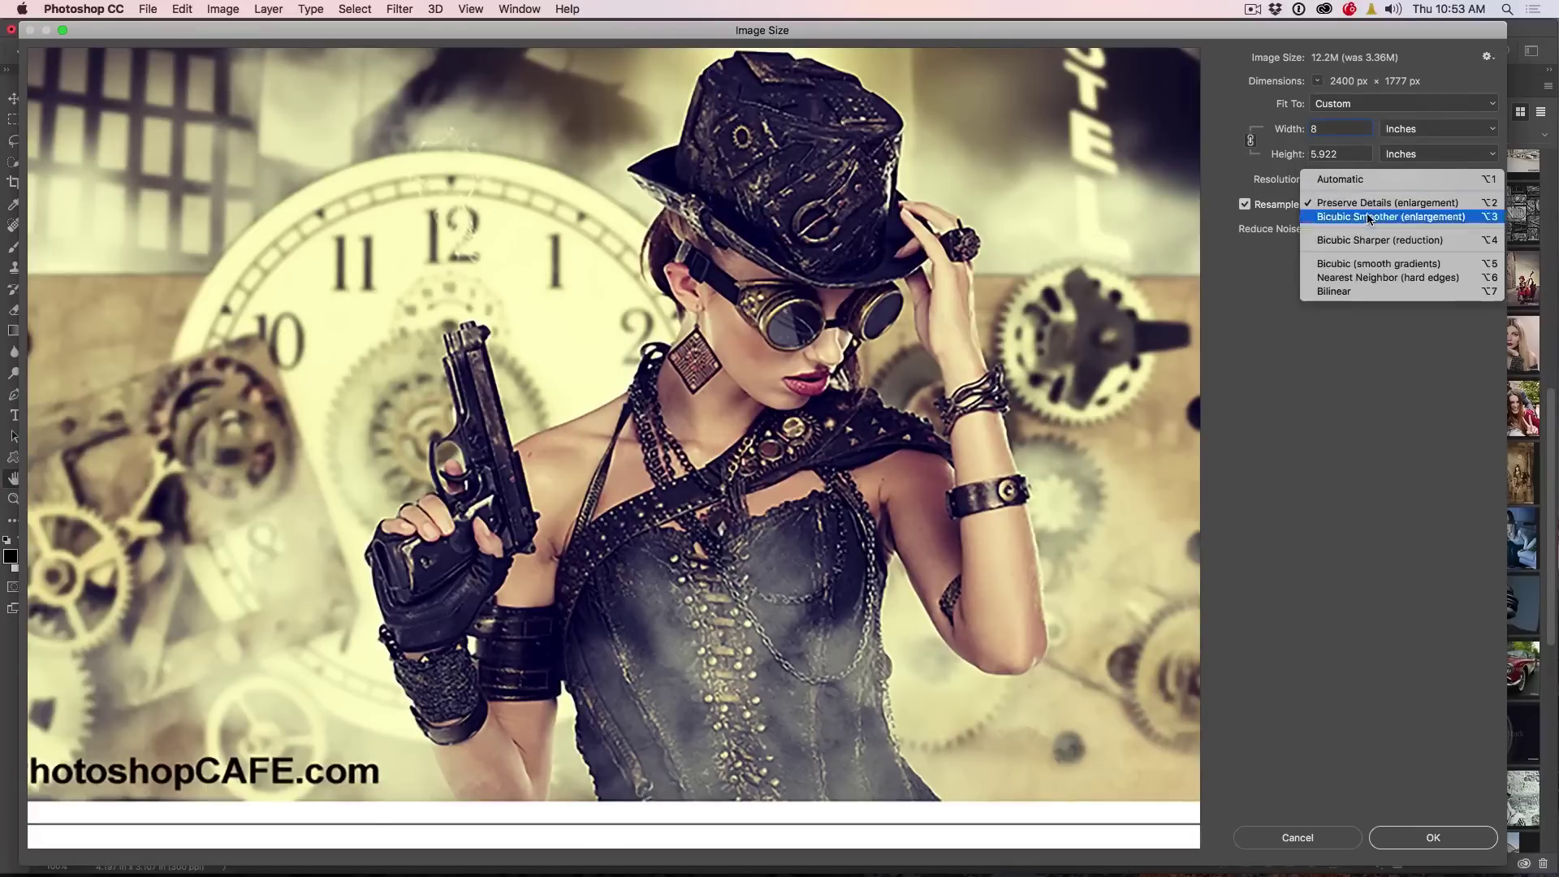
left_click(1381, 214)
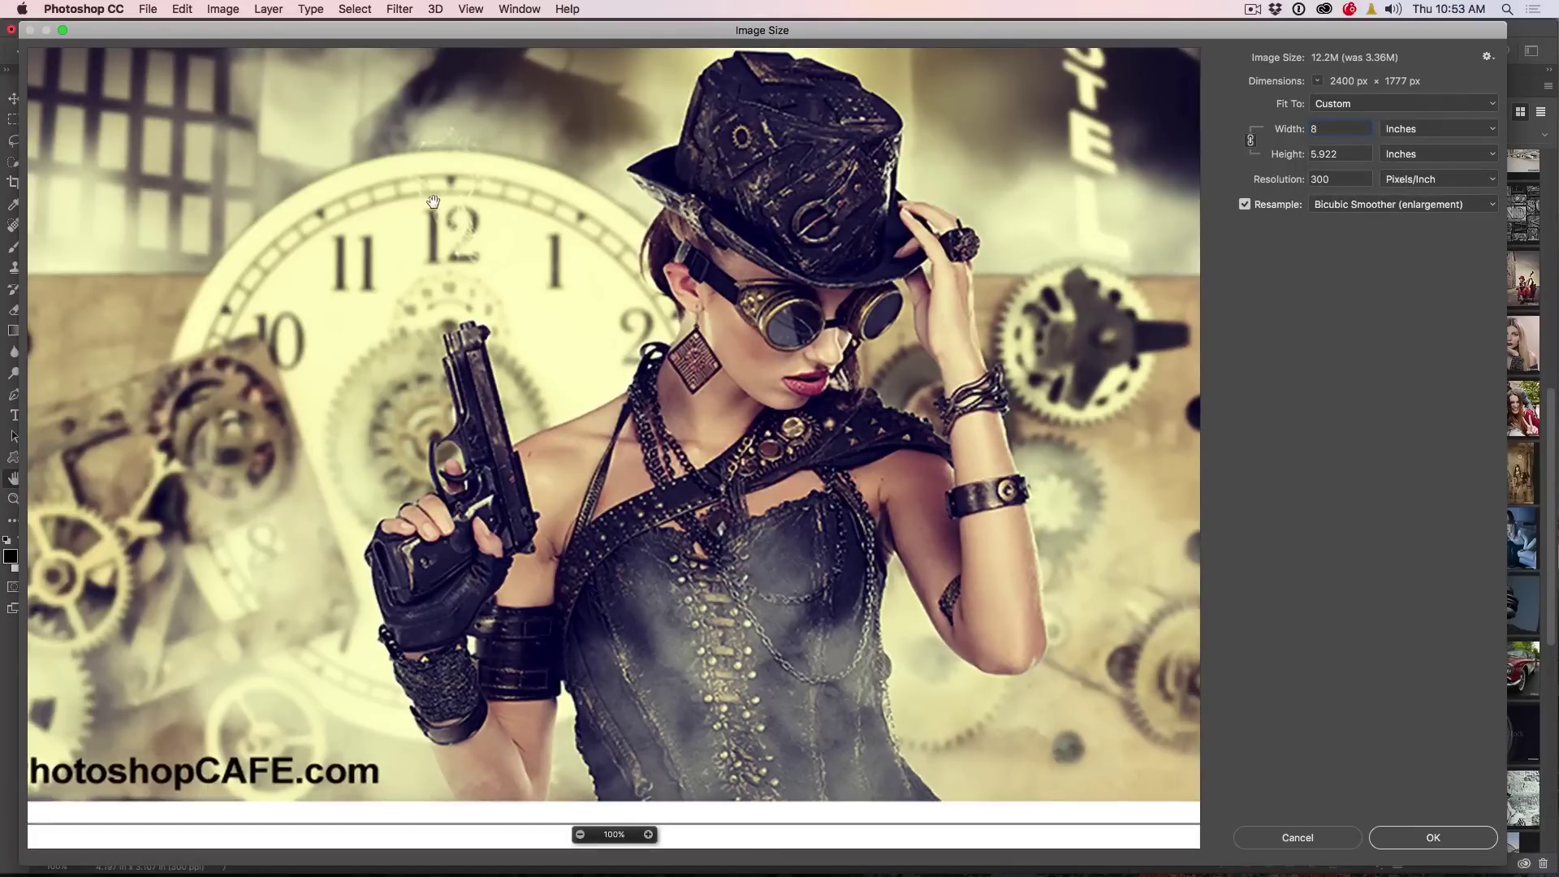
Switch resampling to Preserve Details and set the width to 2 inches (600 × 444 px).
left_click_drag(433, 201, 730, 372)
left_click_drag(669, 49, 662, 414)
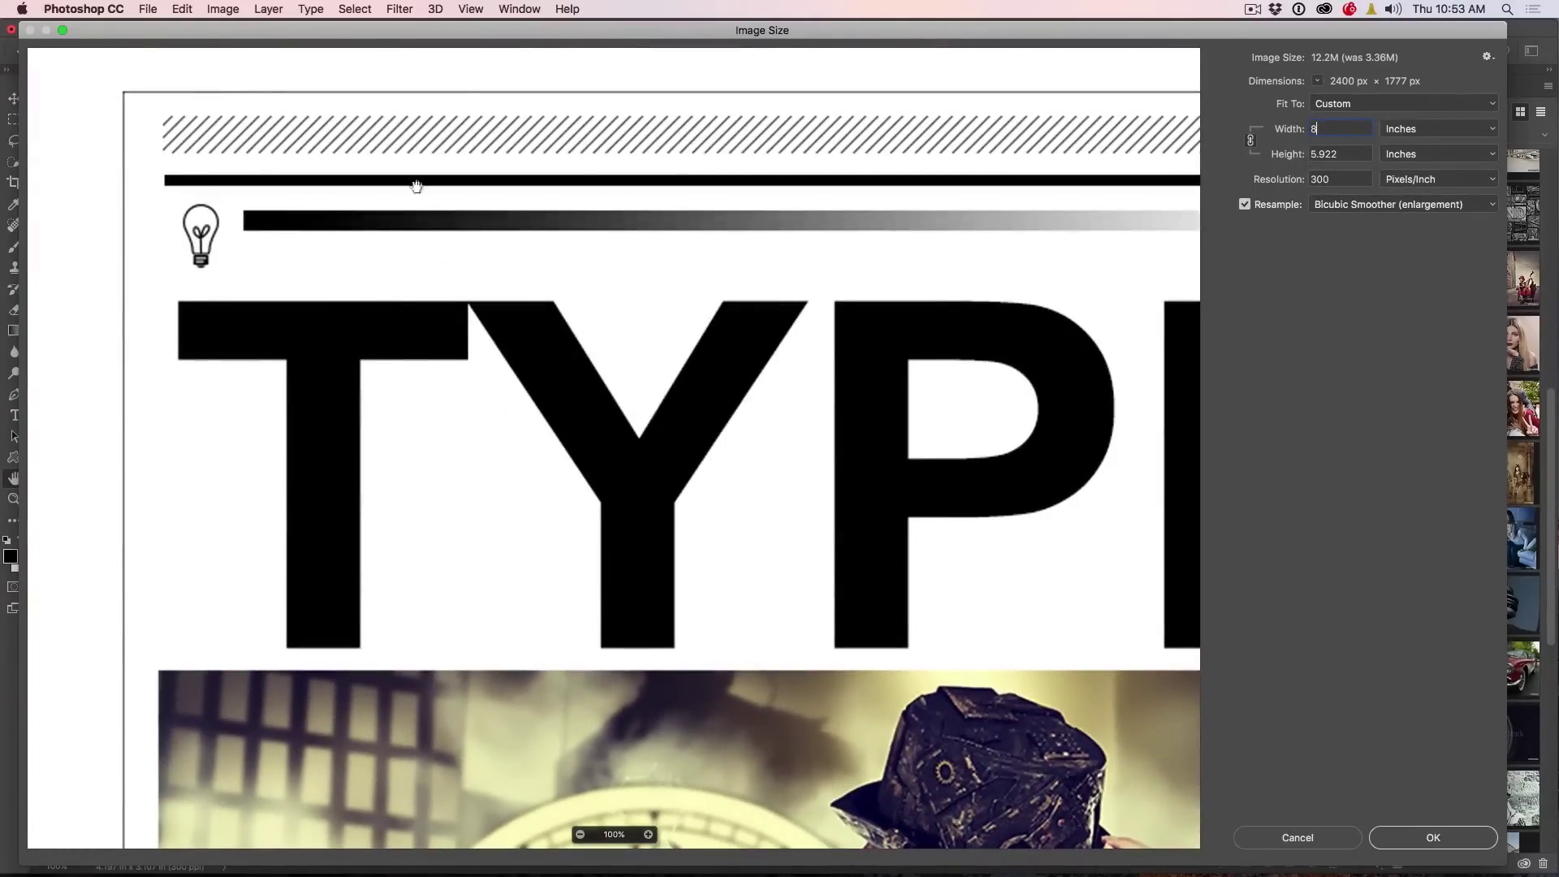
left_click(1410, 208)
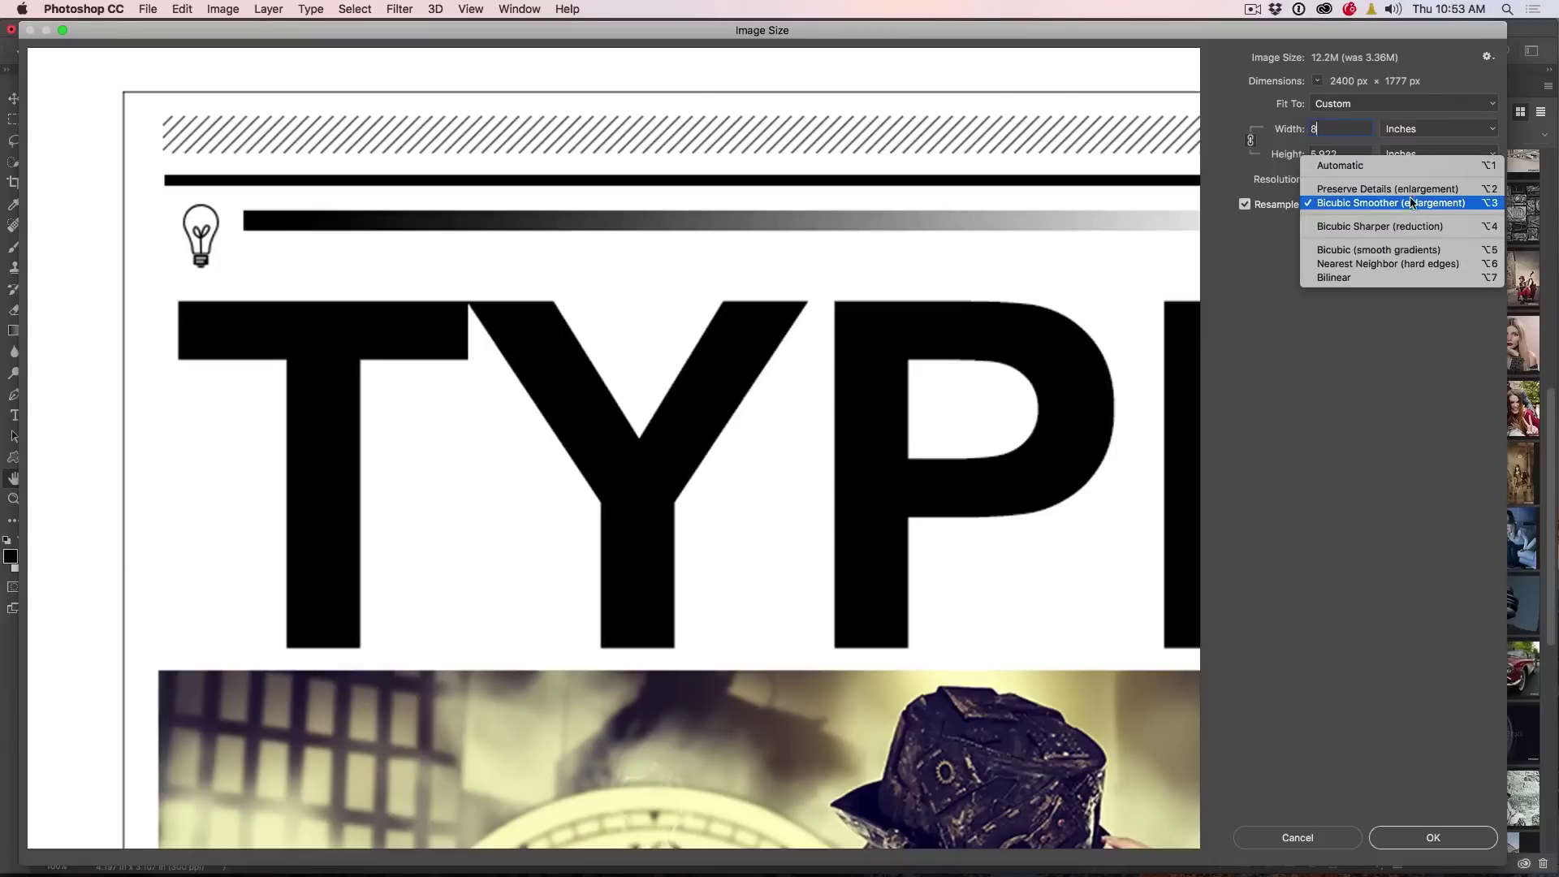
left_click(1410, 189)
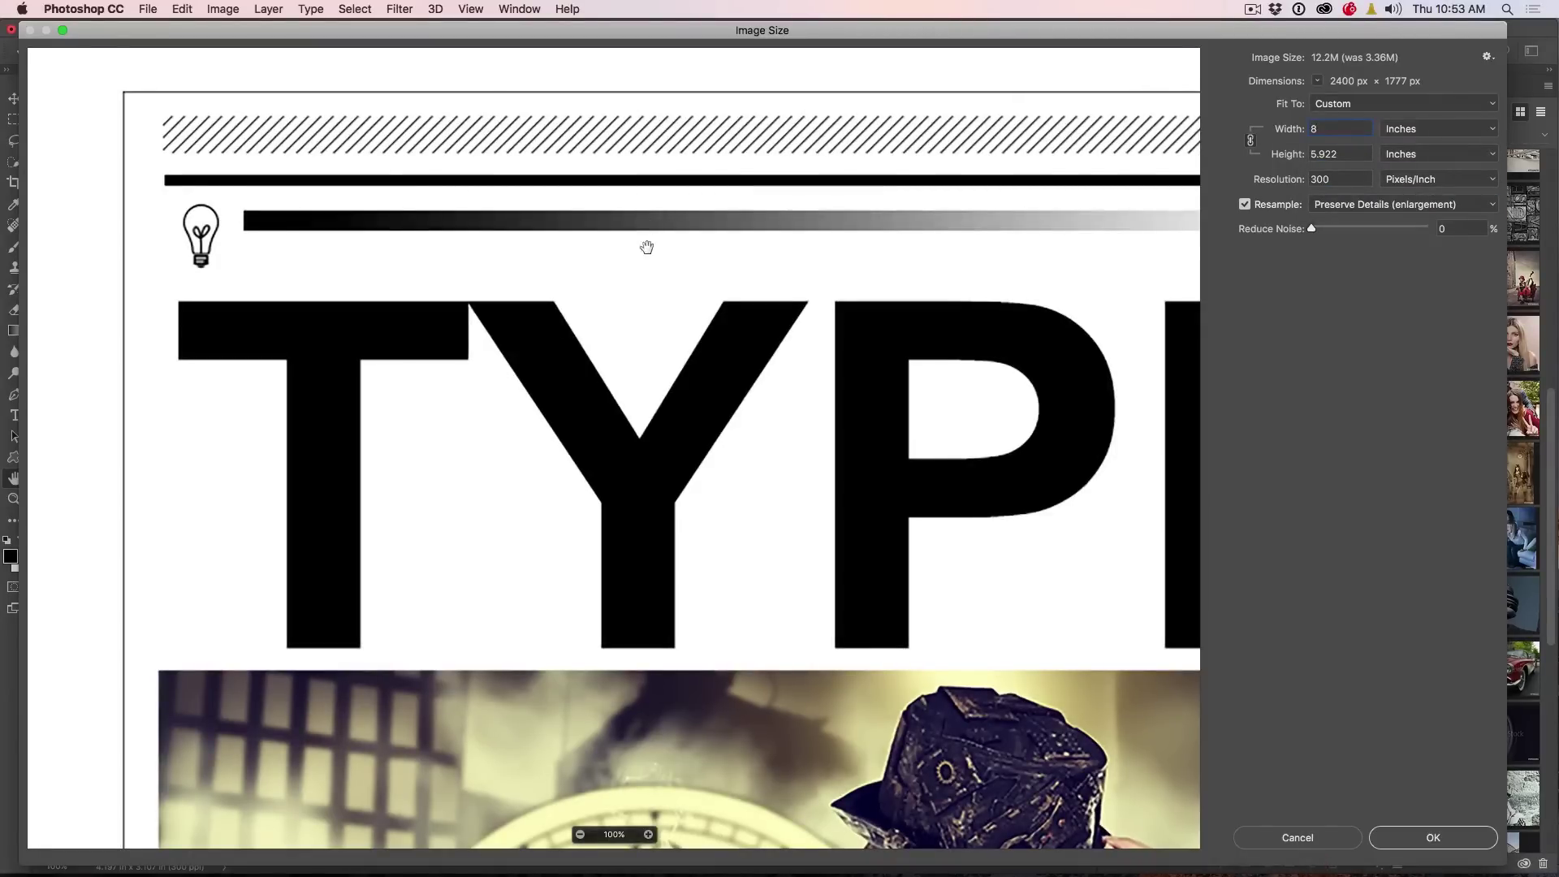
left_click_drag(780, 407, 726, 196)
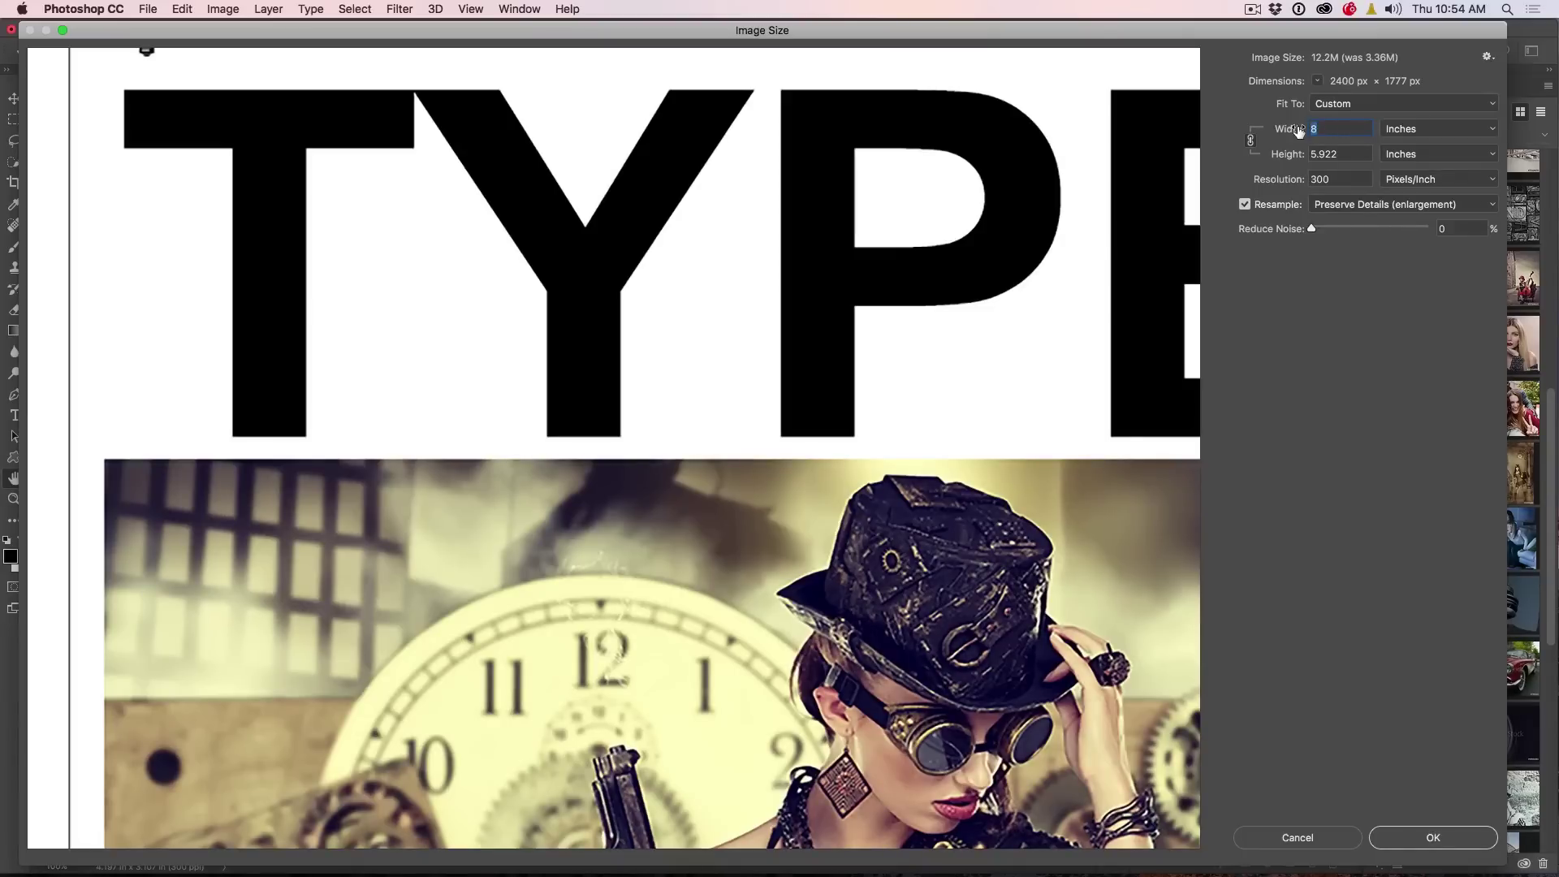
type("2")
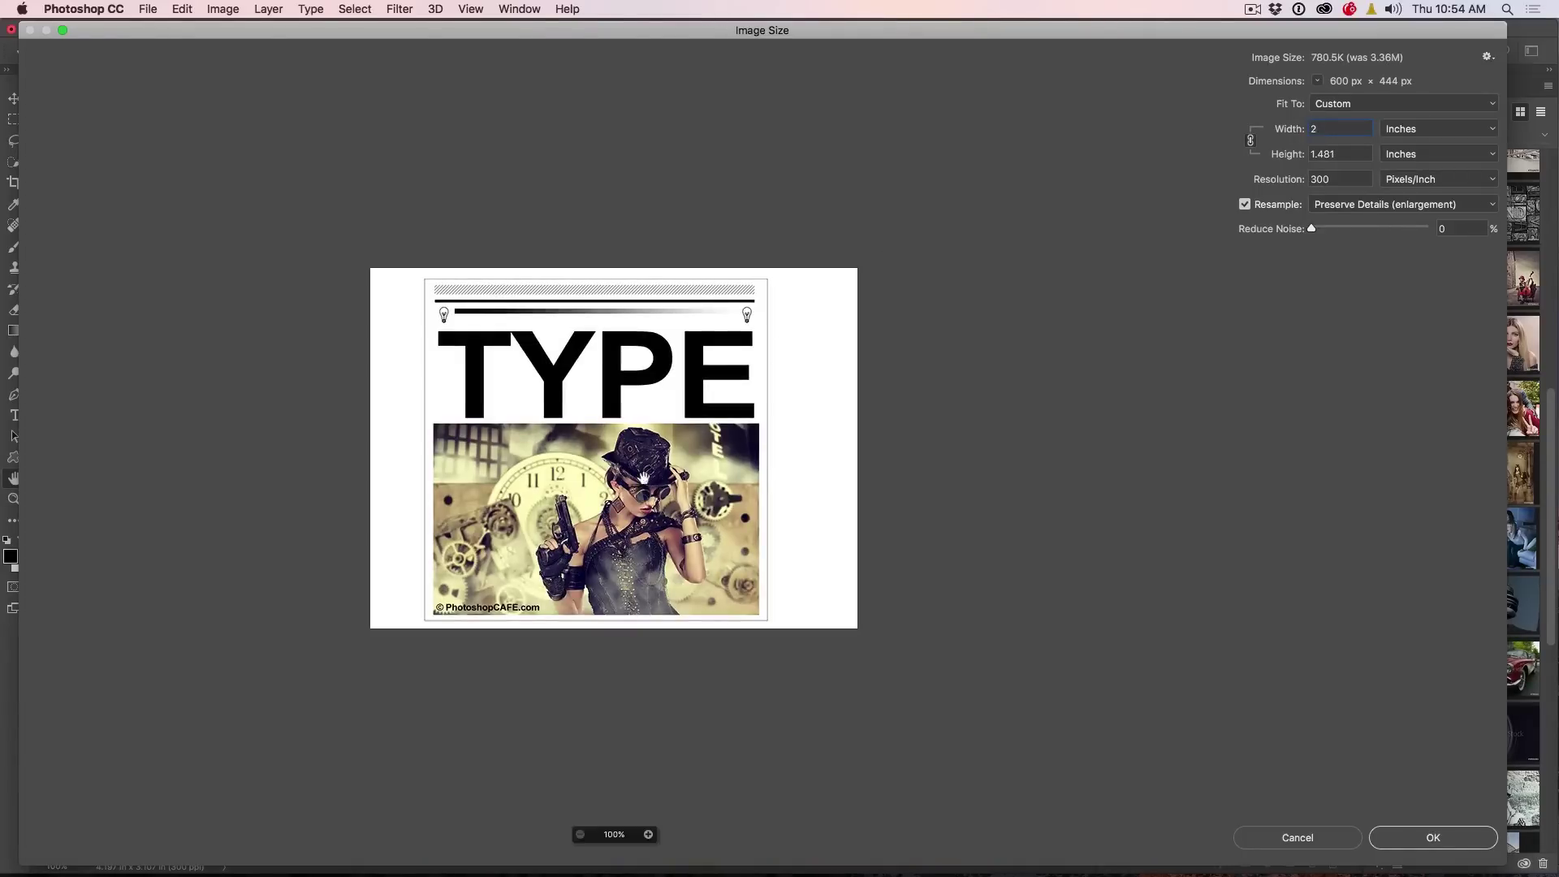
Compare Bicubic Sharper and Bicubic Smoother resampling in the Image Size preview.
left_click(1380, 204)
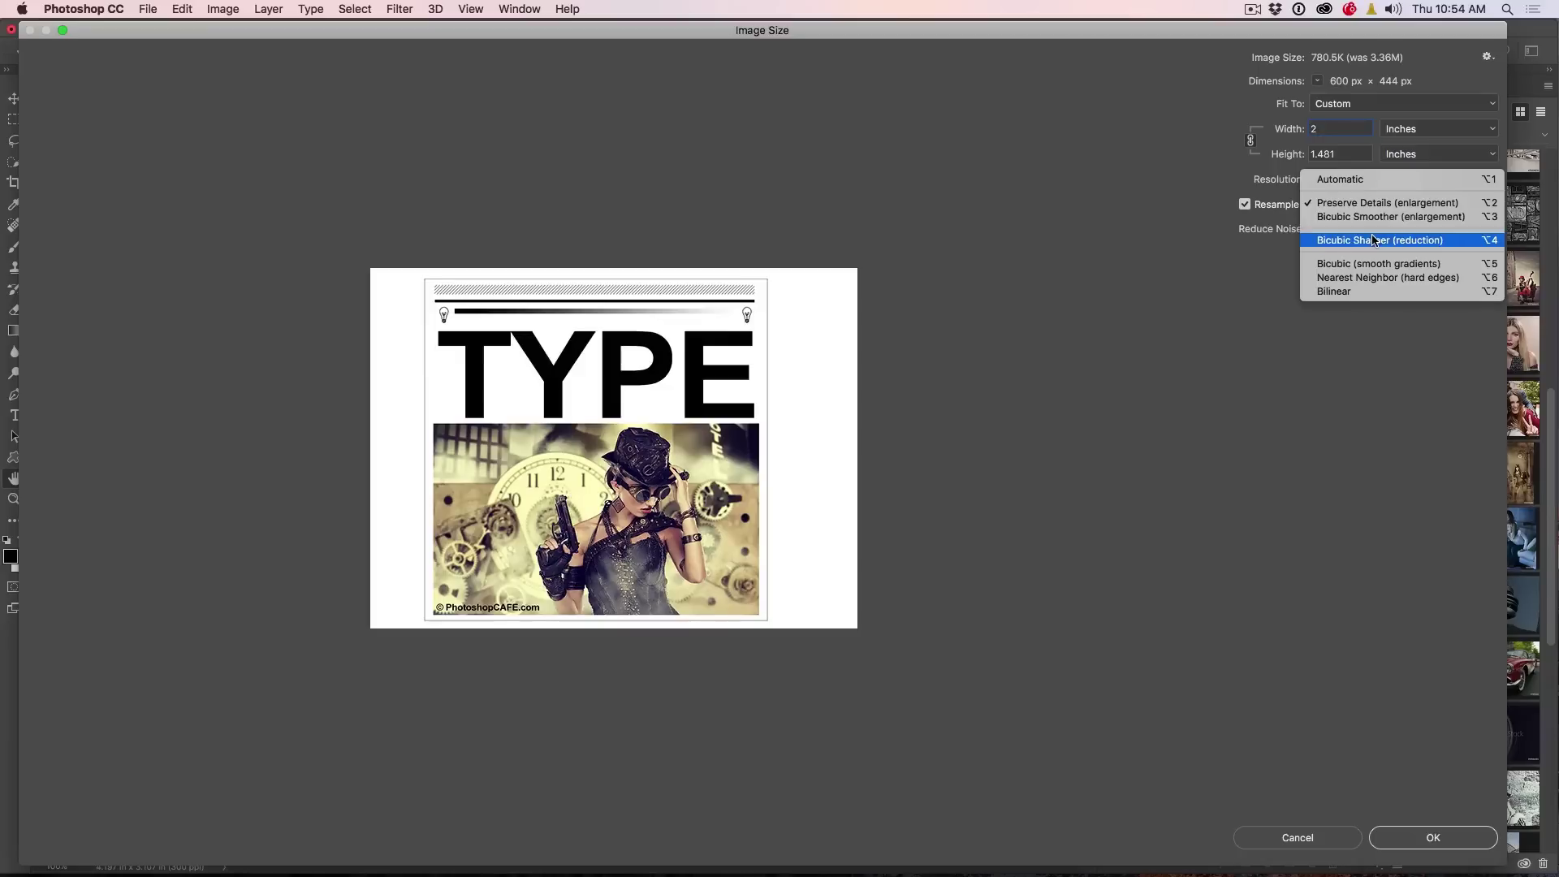
left_click(1375, 240)
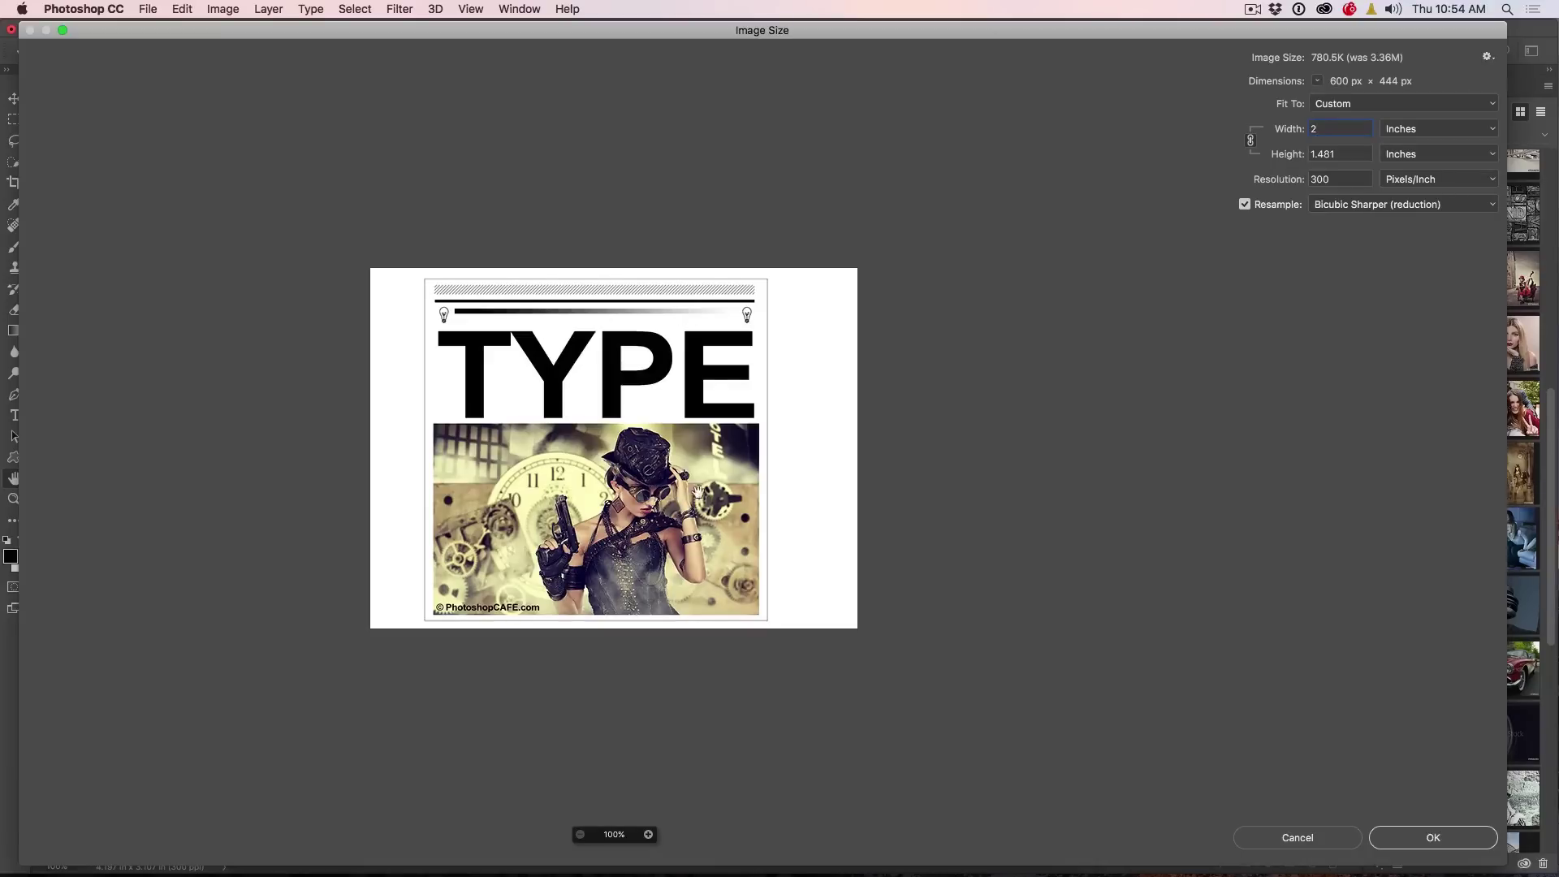
left_click(1375, 209)
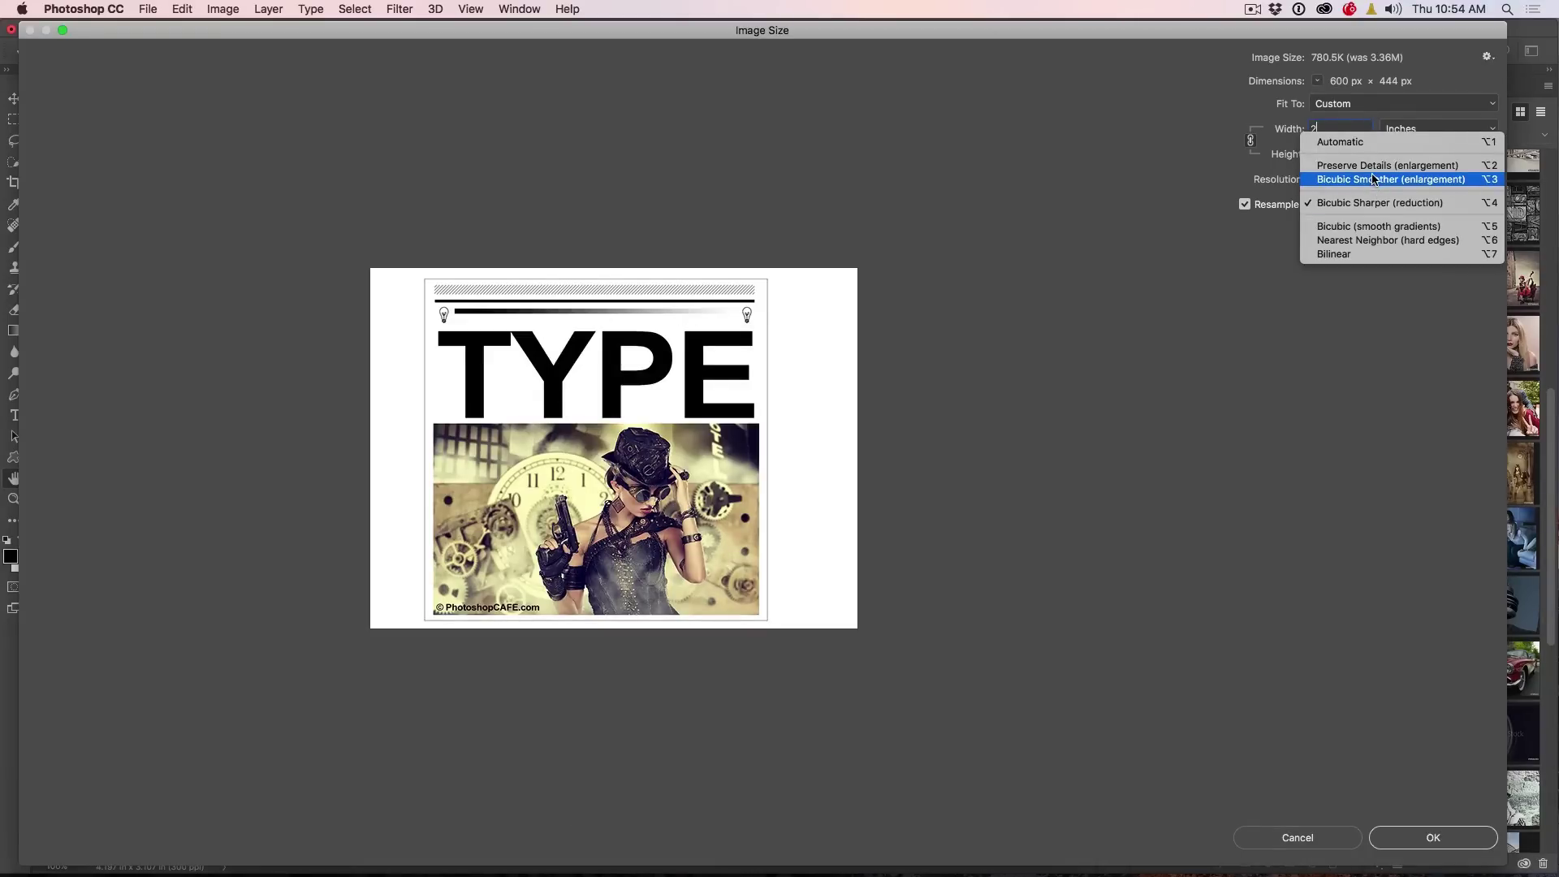
left_click(1374, 180)
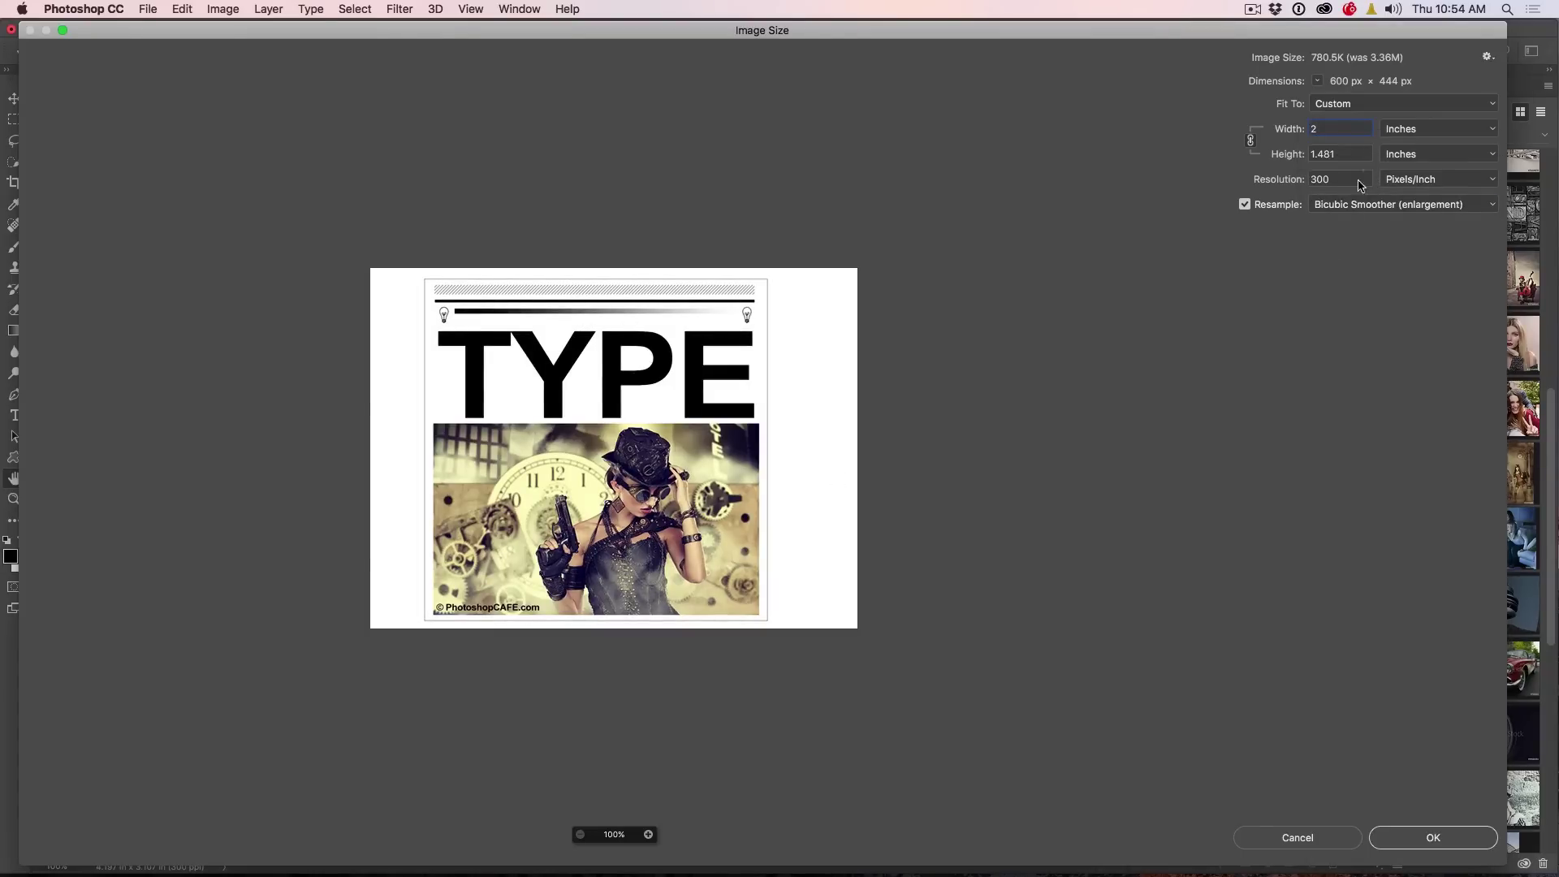
left_click(1365, 206)
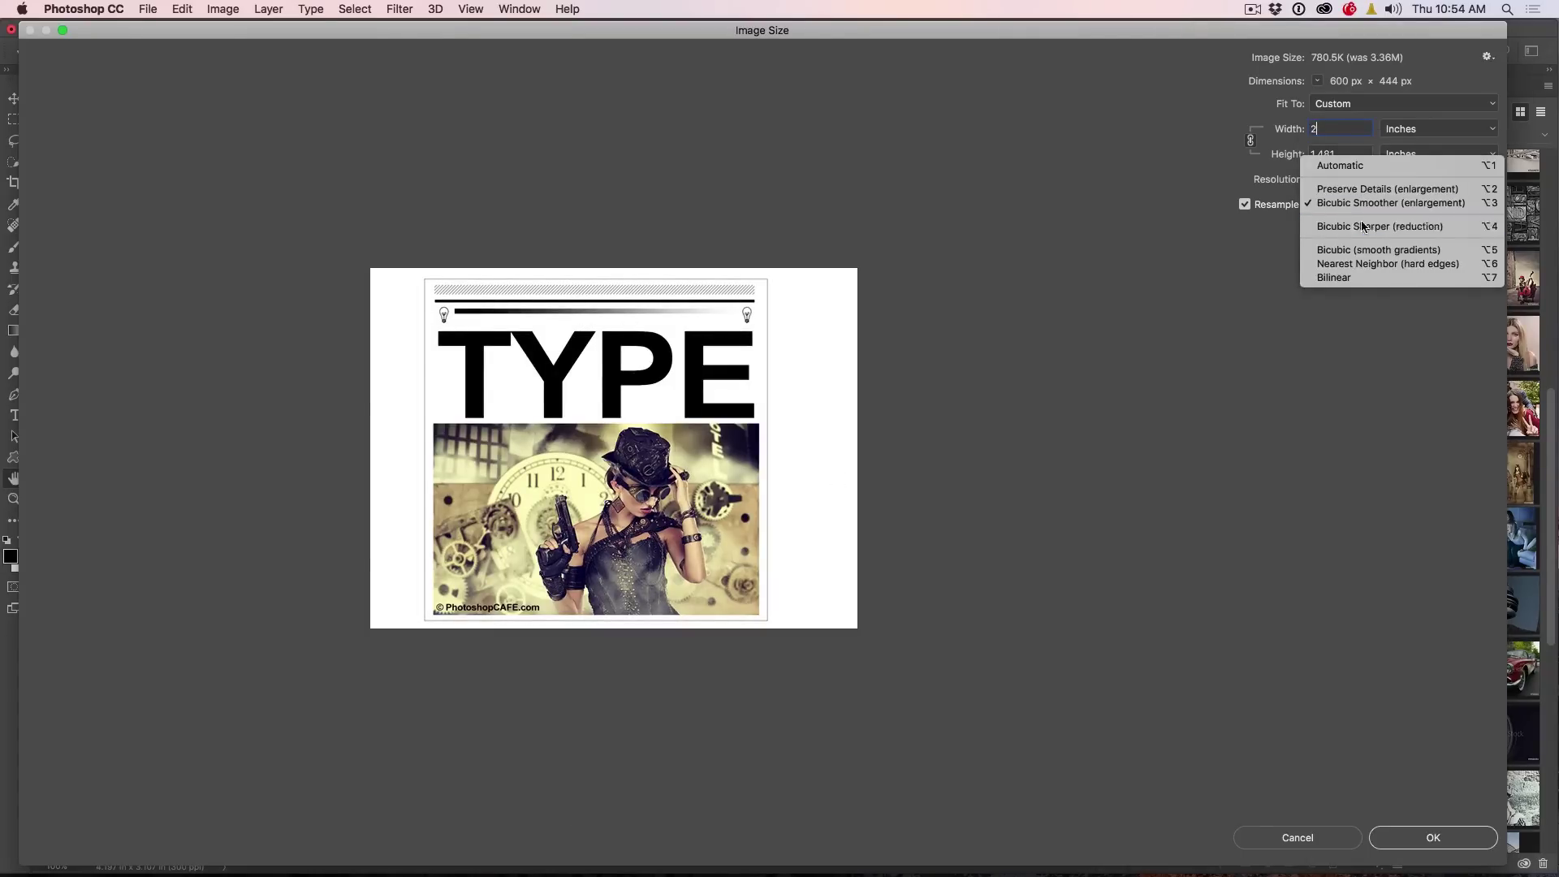
left_click(1365, 227)
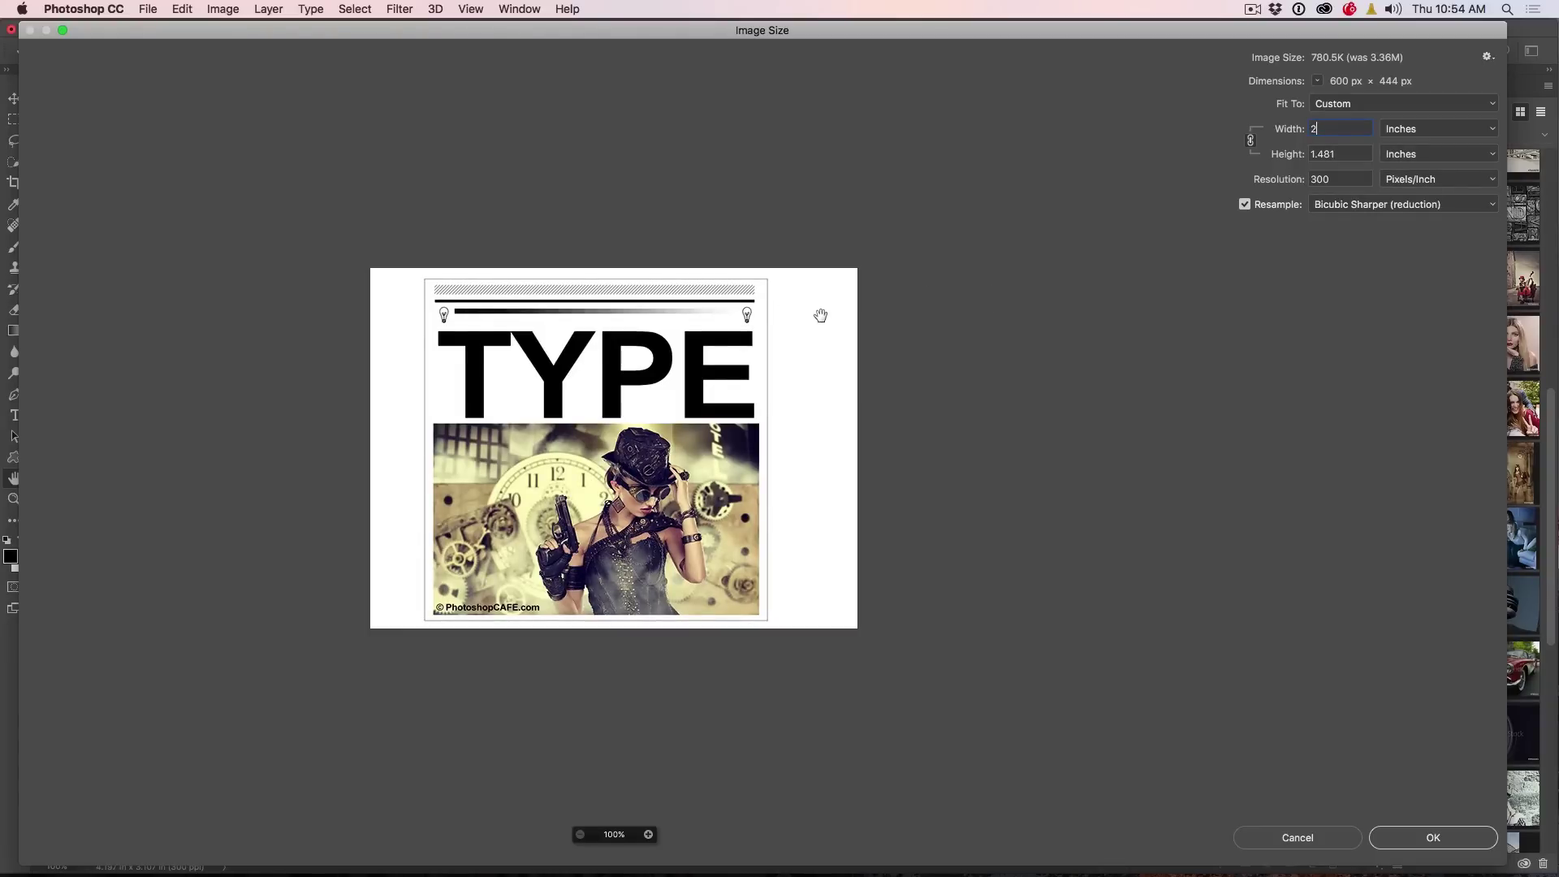
Try Automatic resampling, then compare Bicubic Sharper and Bicubic Smoother again.
left_click(1347, 205)
left_click(1348, 144)
left_click(1361, 203)
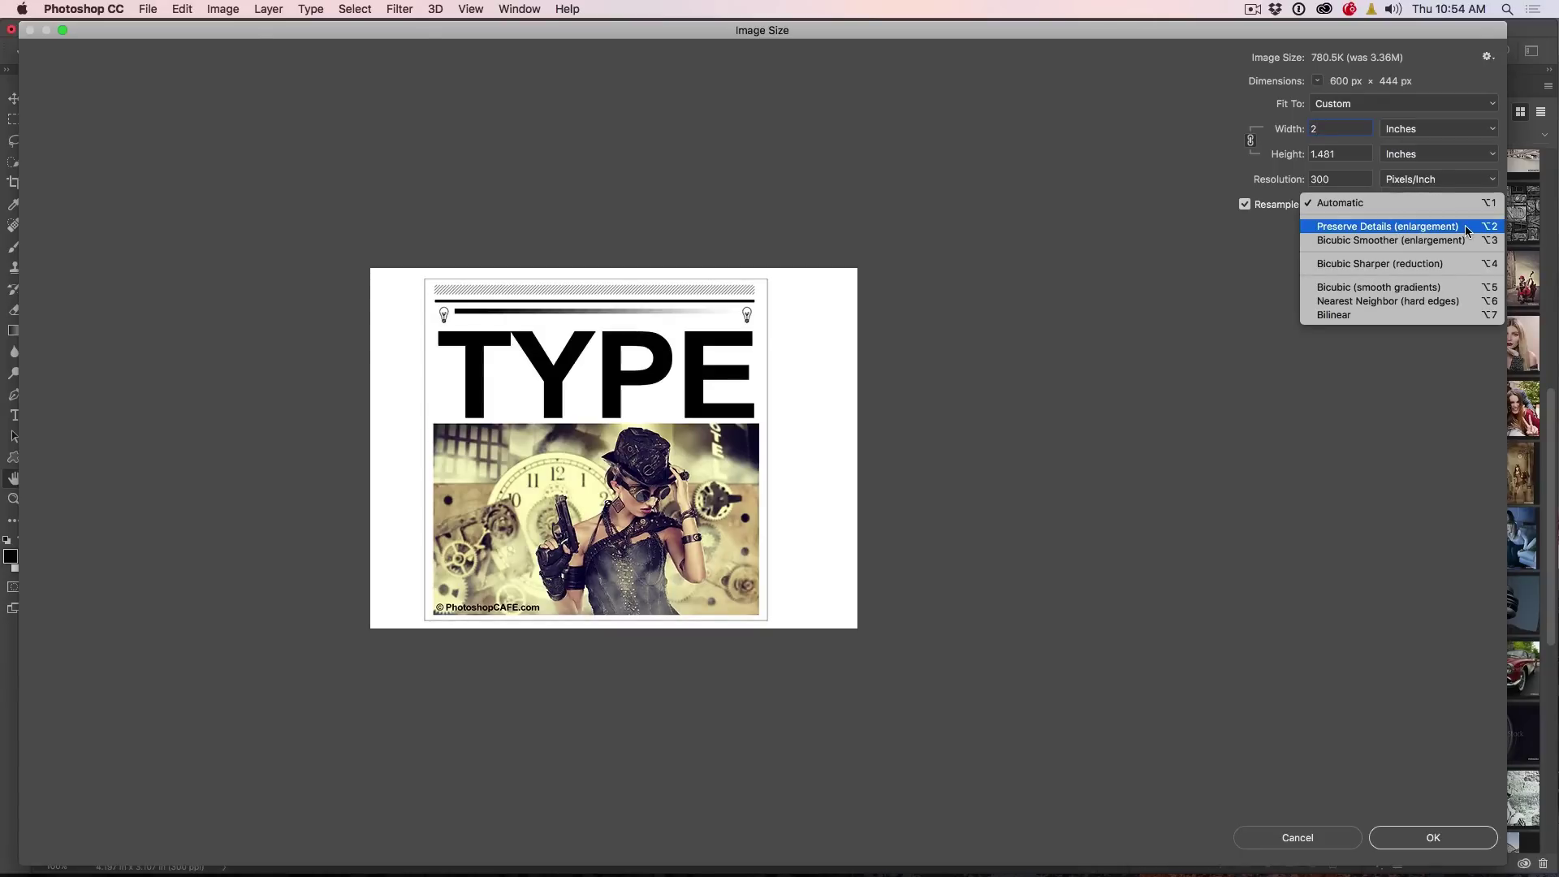
left_click(1454, 265)
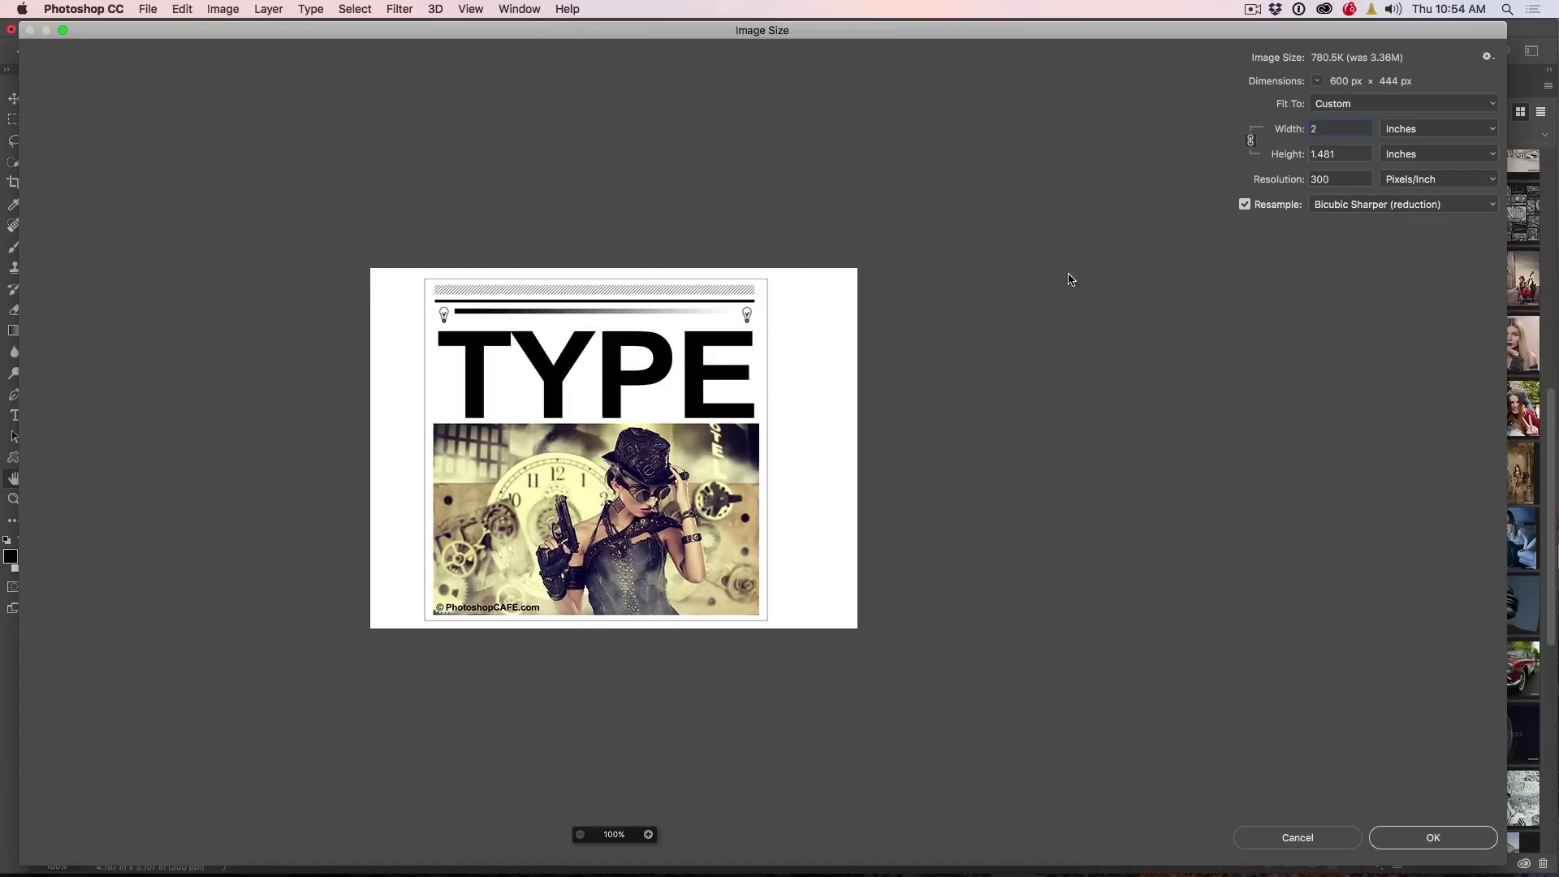
left_click(1307, 207)
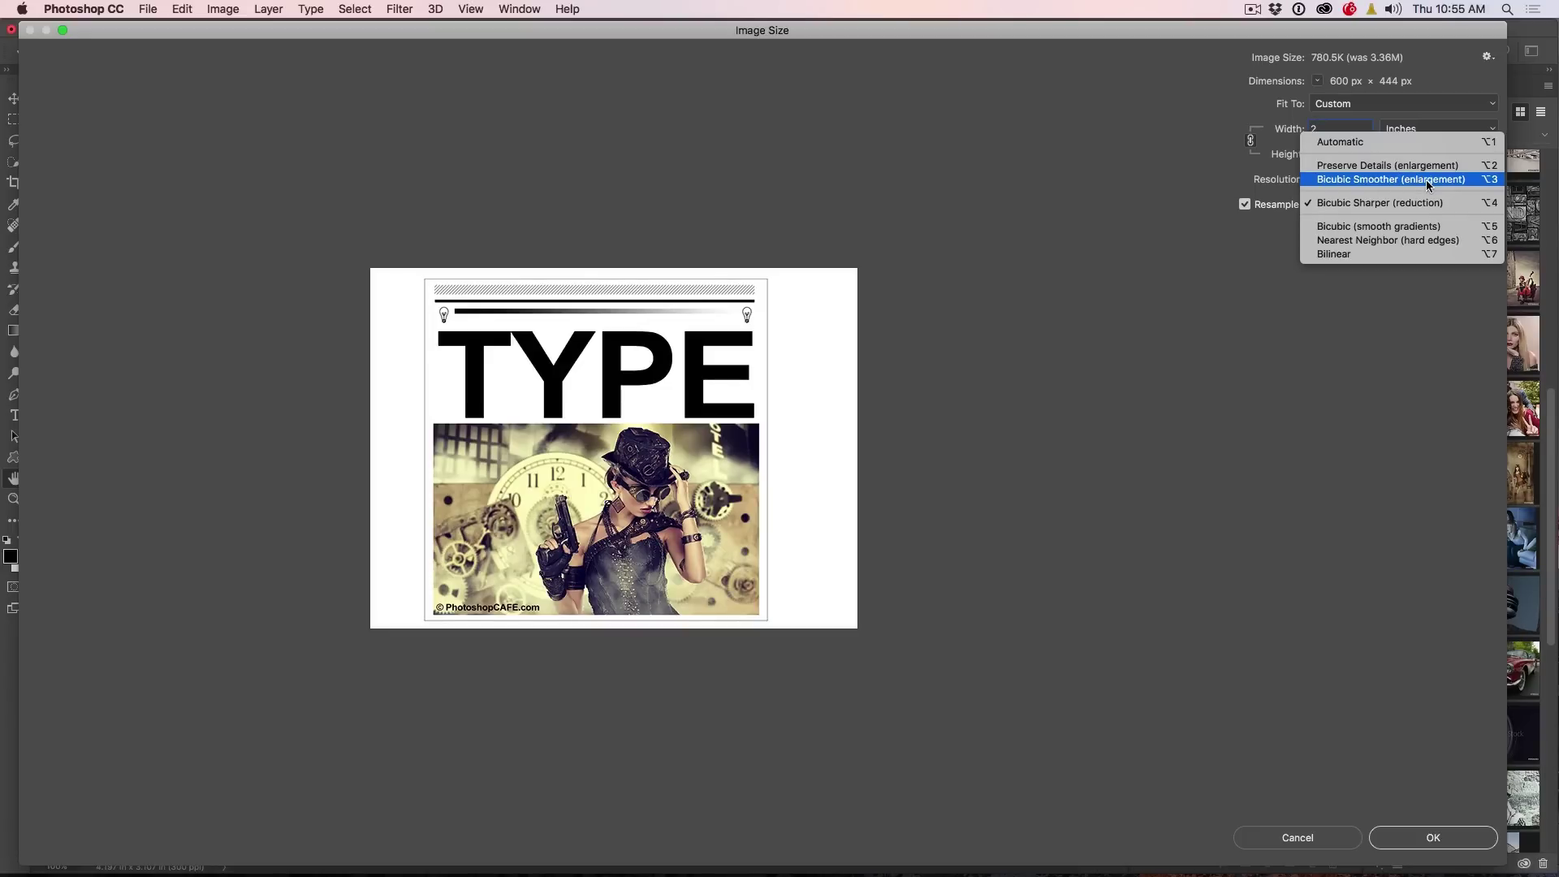
left_click(1429, 186)
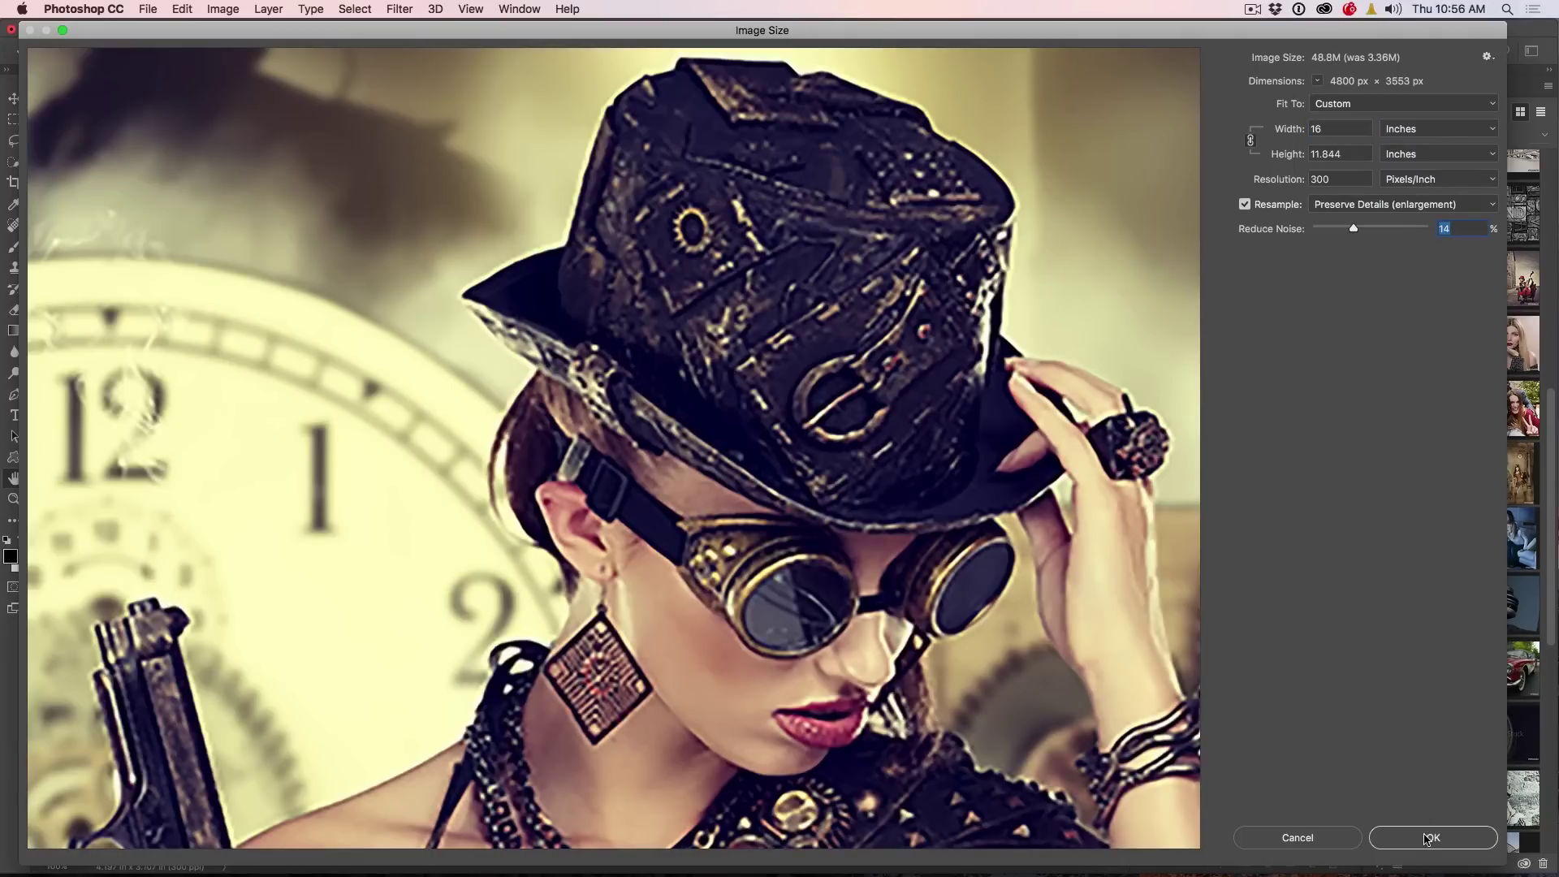
Apply the 16 × 11.843 inch image size to the poster.
left_click(1431, 838)
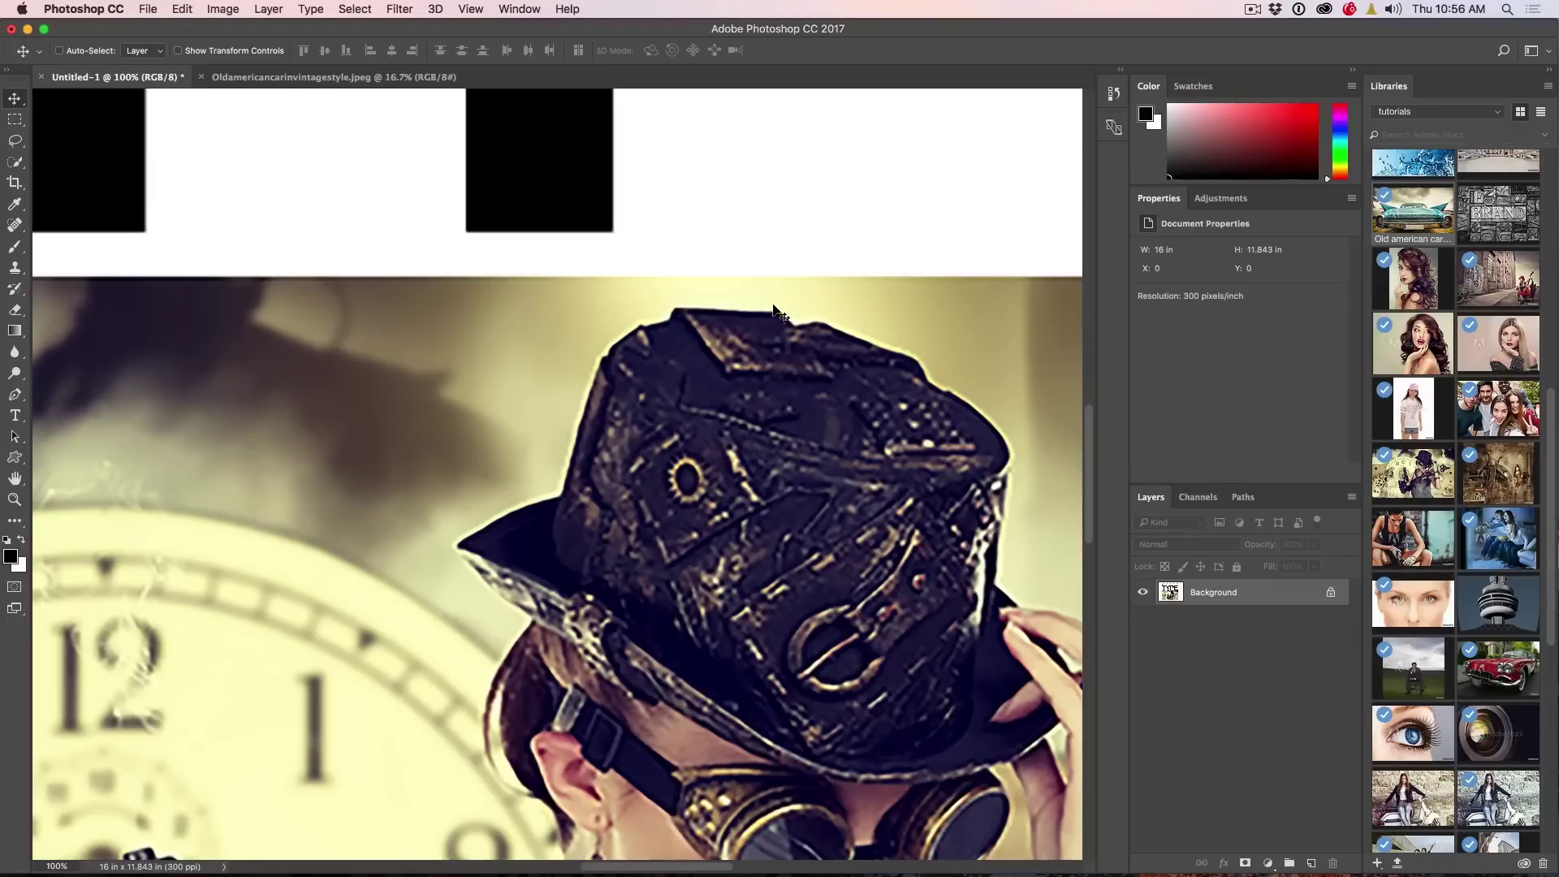
scroll(773, 311, "down", 5)
scroll(760, 308, "up", 3)
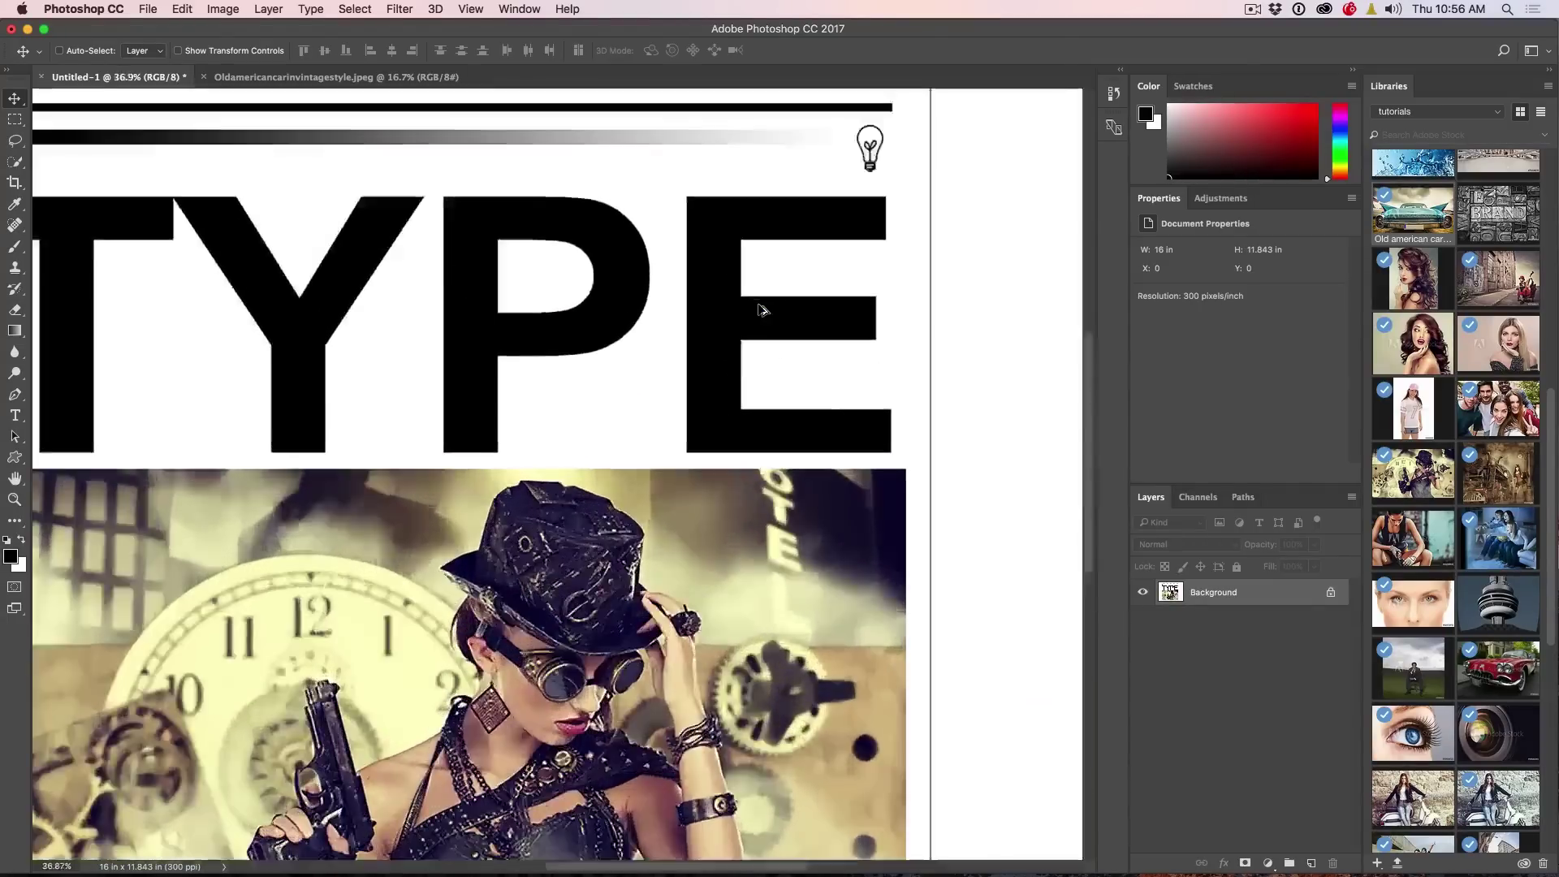
scroll(761, 309, "down", 3)
Check the poster at actual pixels and fit-to-screen, then reopen Image Size.
key("super+1")
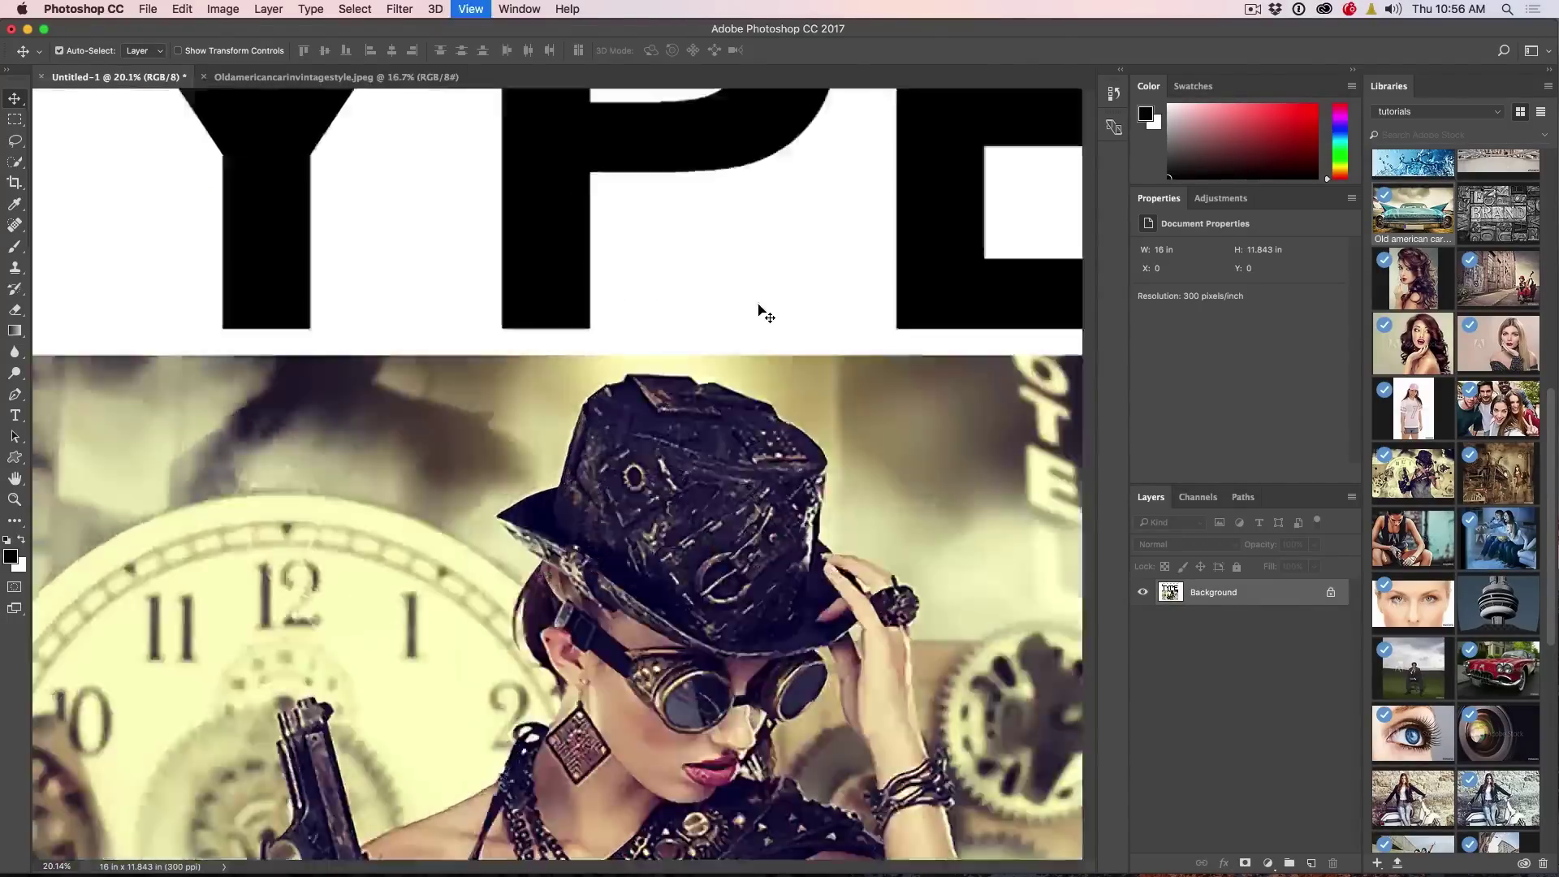
key("super+0")
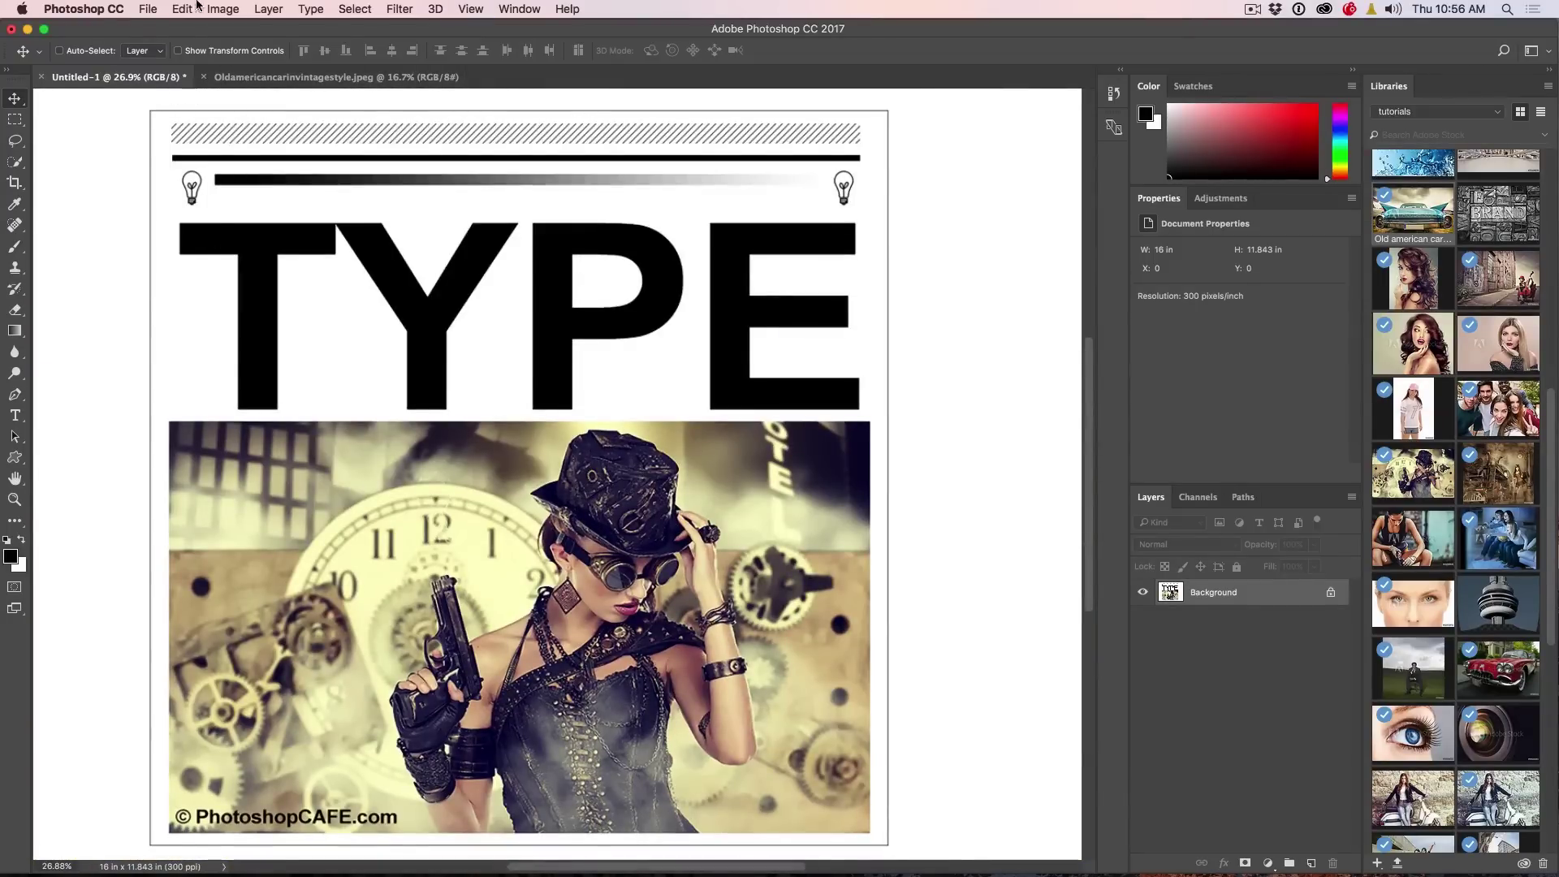
left_click(224, 8)
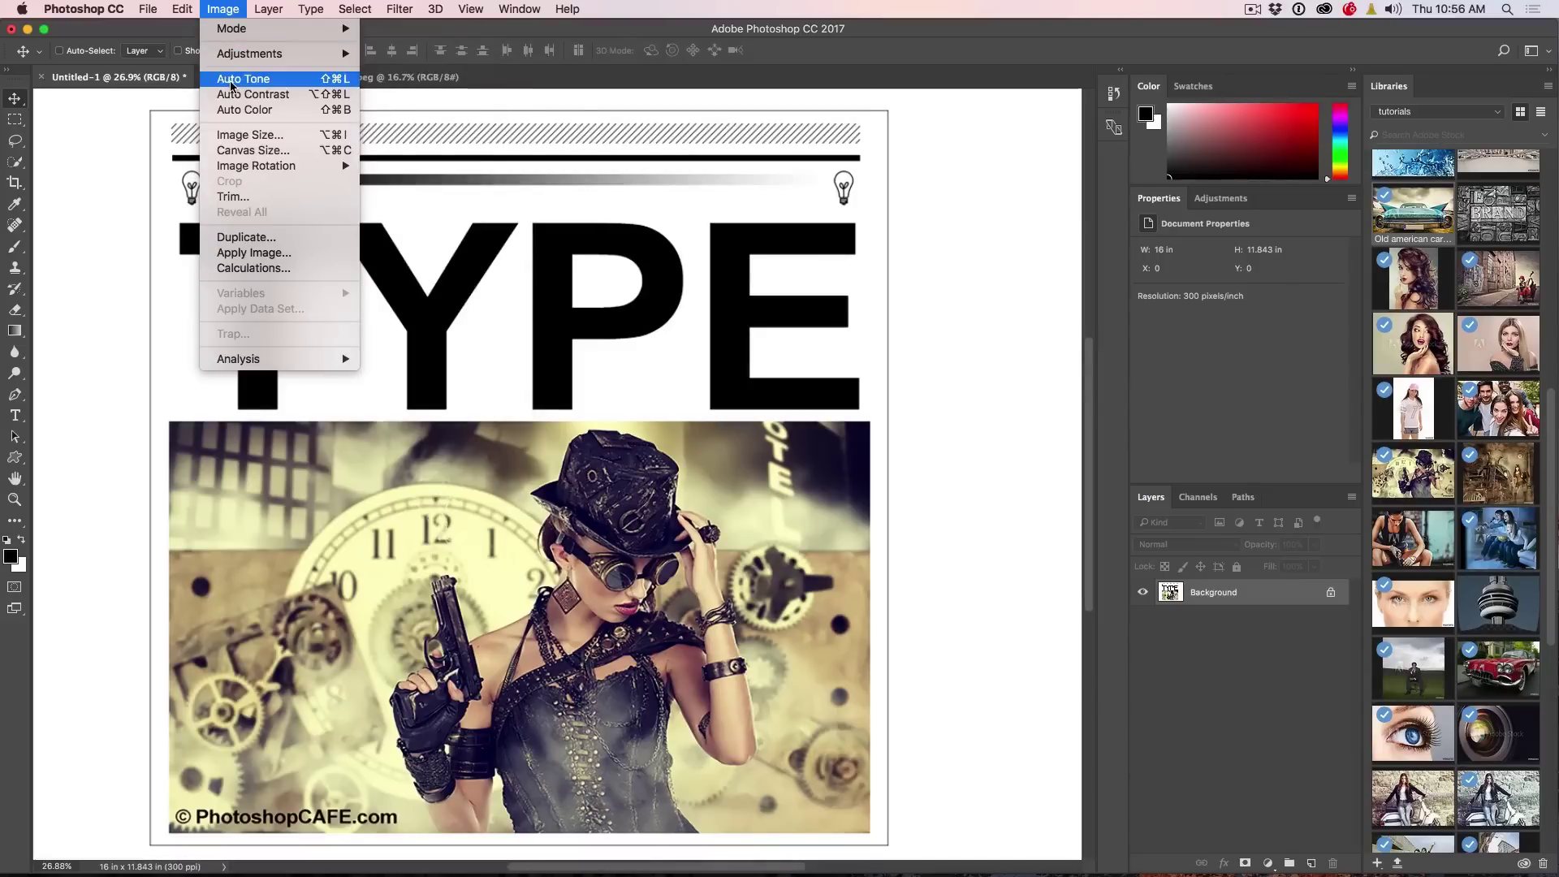
left_click(325, 136)
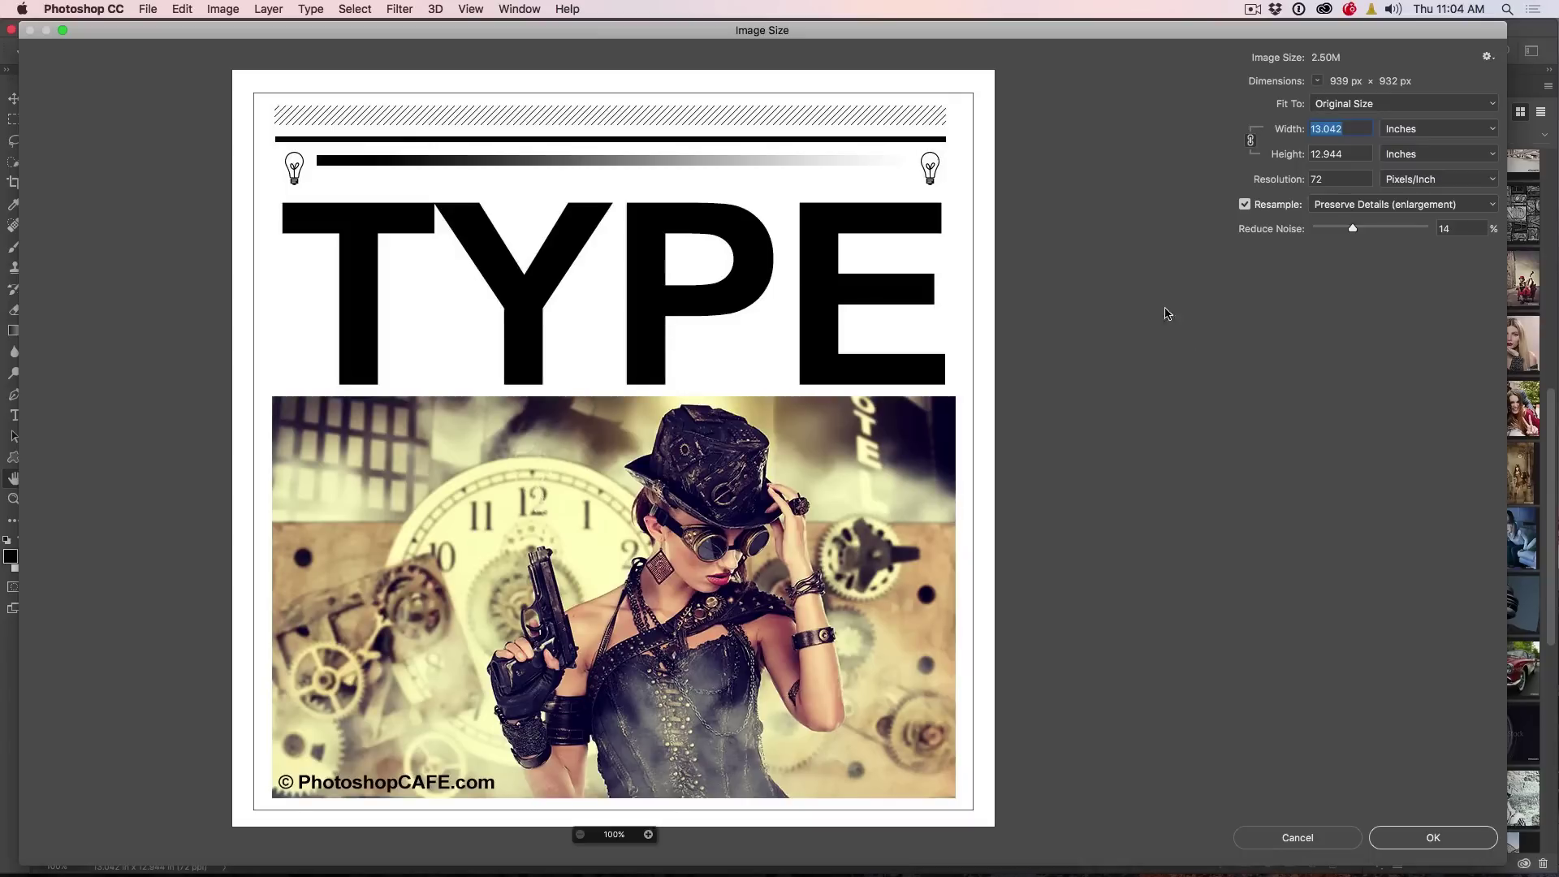
Fit the image to the Letter 8.5 x 11 in 300 dpi preset and zoom the preview out.
left_click(1493, 103)
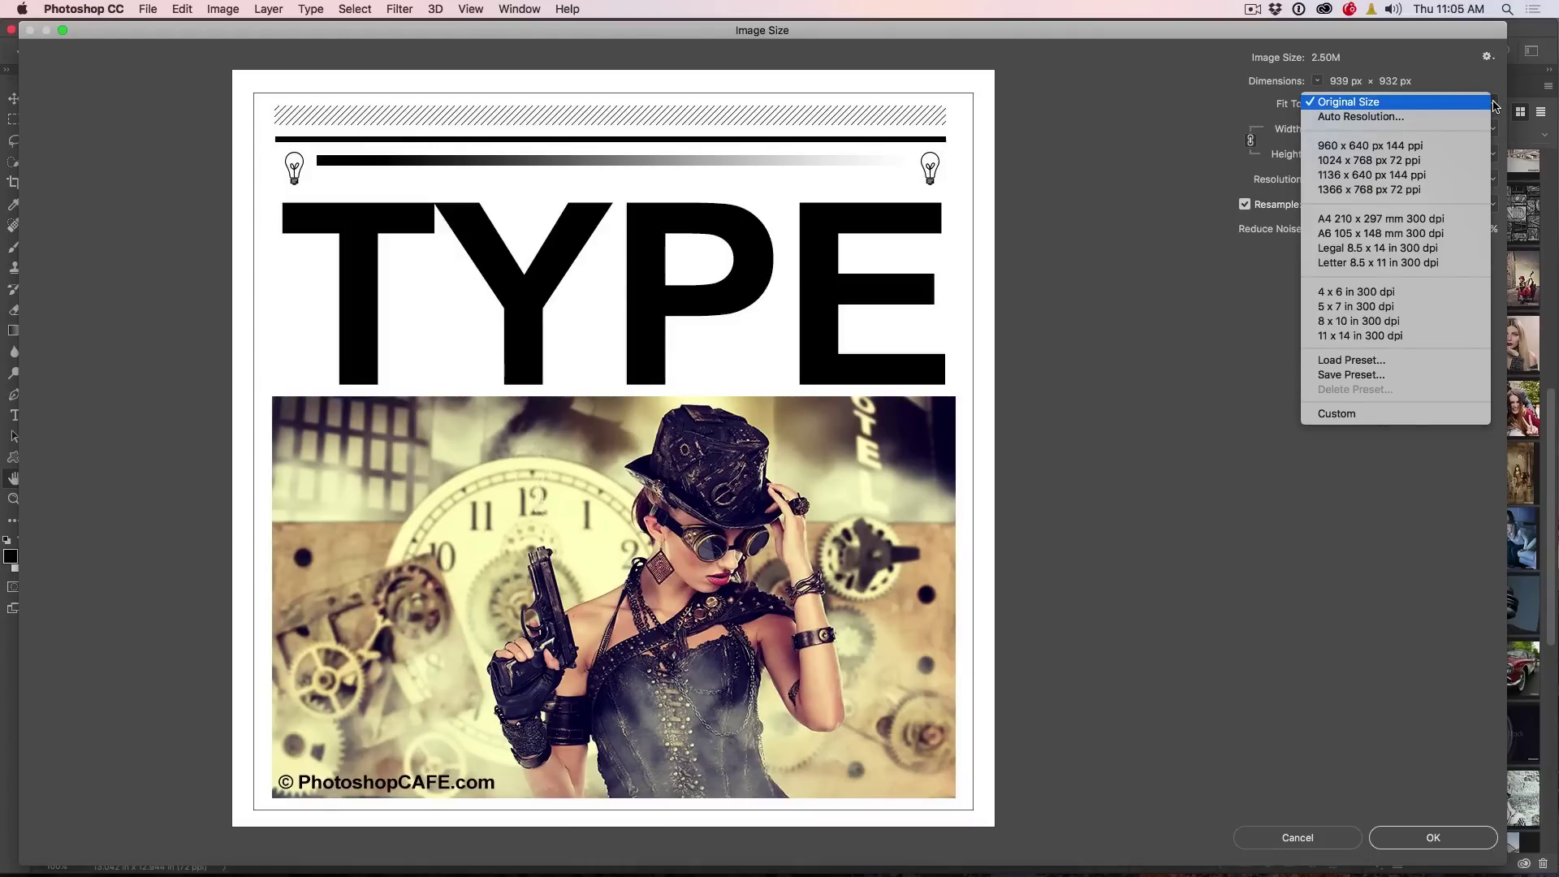
left_click(1421, 261)
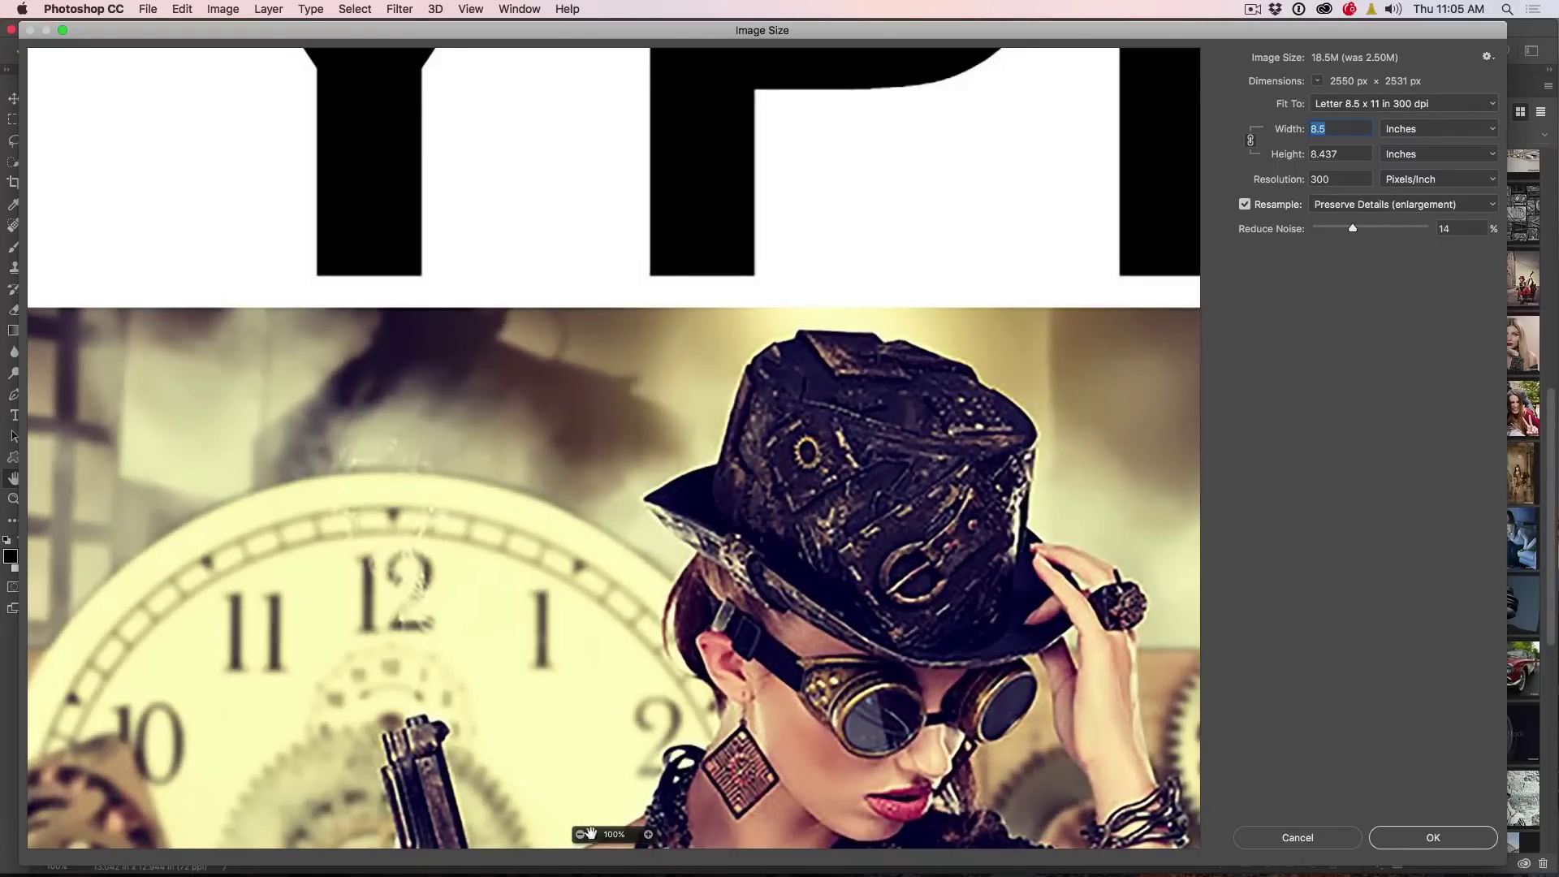
left_click(580, 836)
left_click(581, 835)
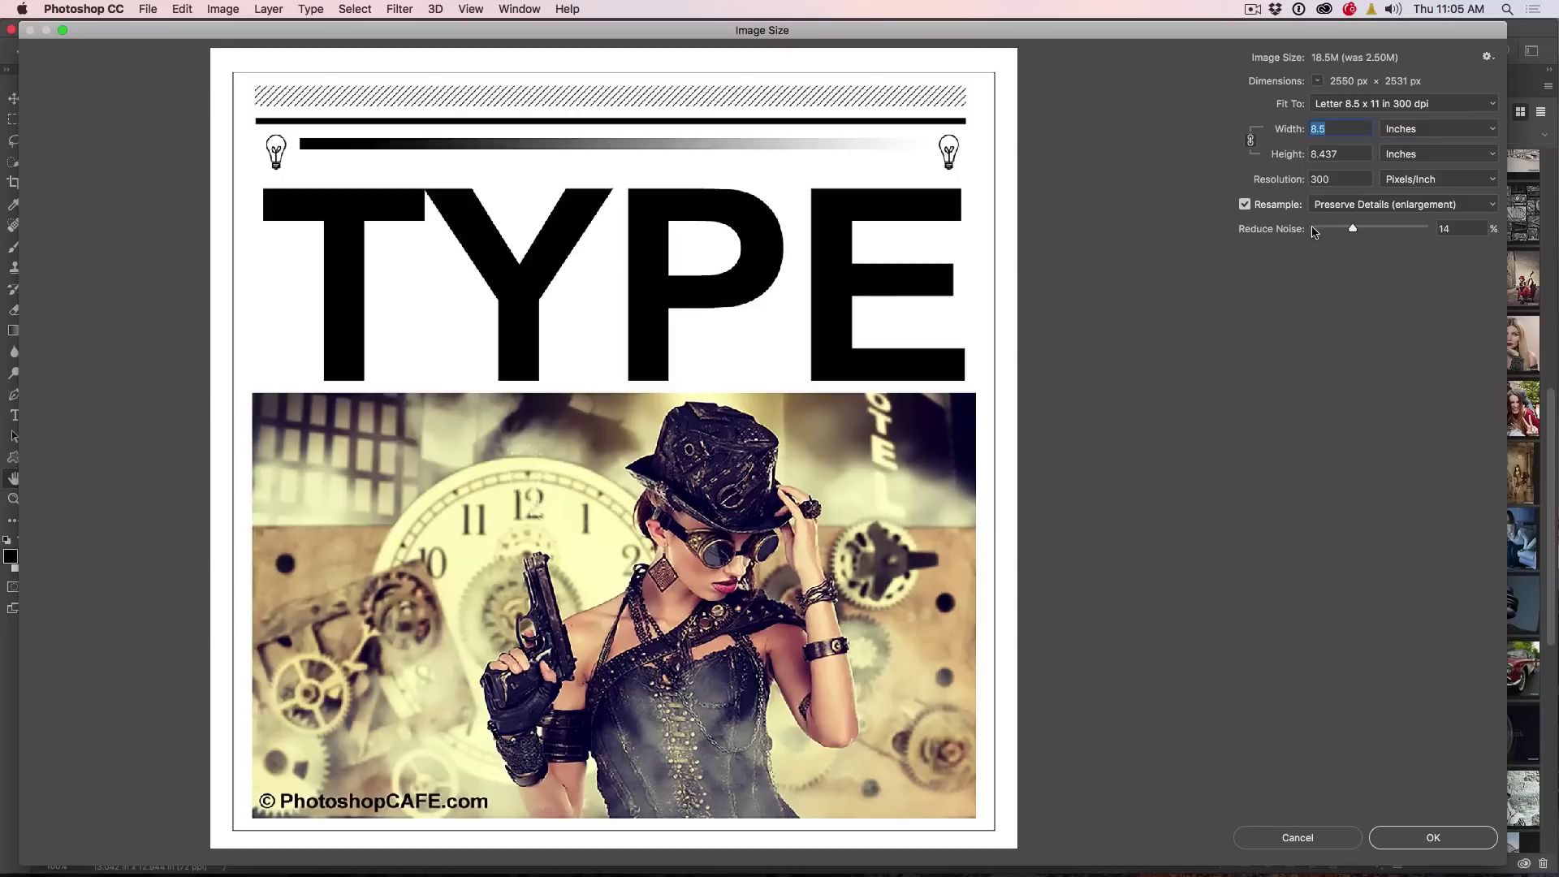
Compare Bicubic Smoother at 100% preview, then settle on Preserve Details resampling.
left_click(1355, 205)
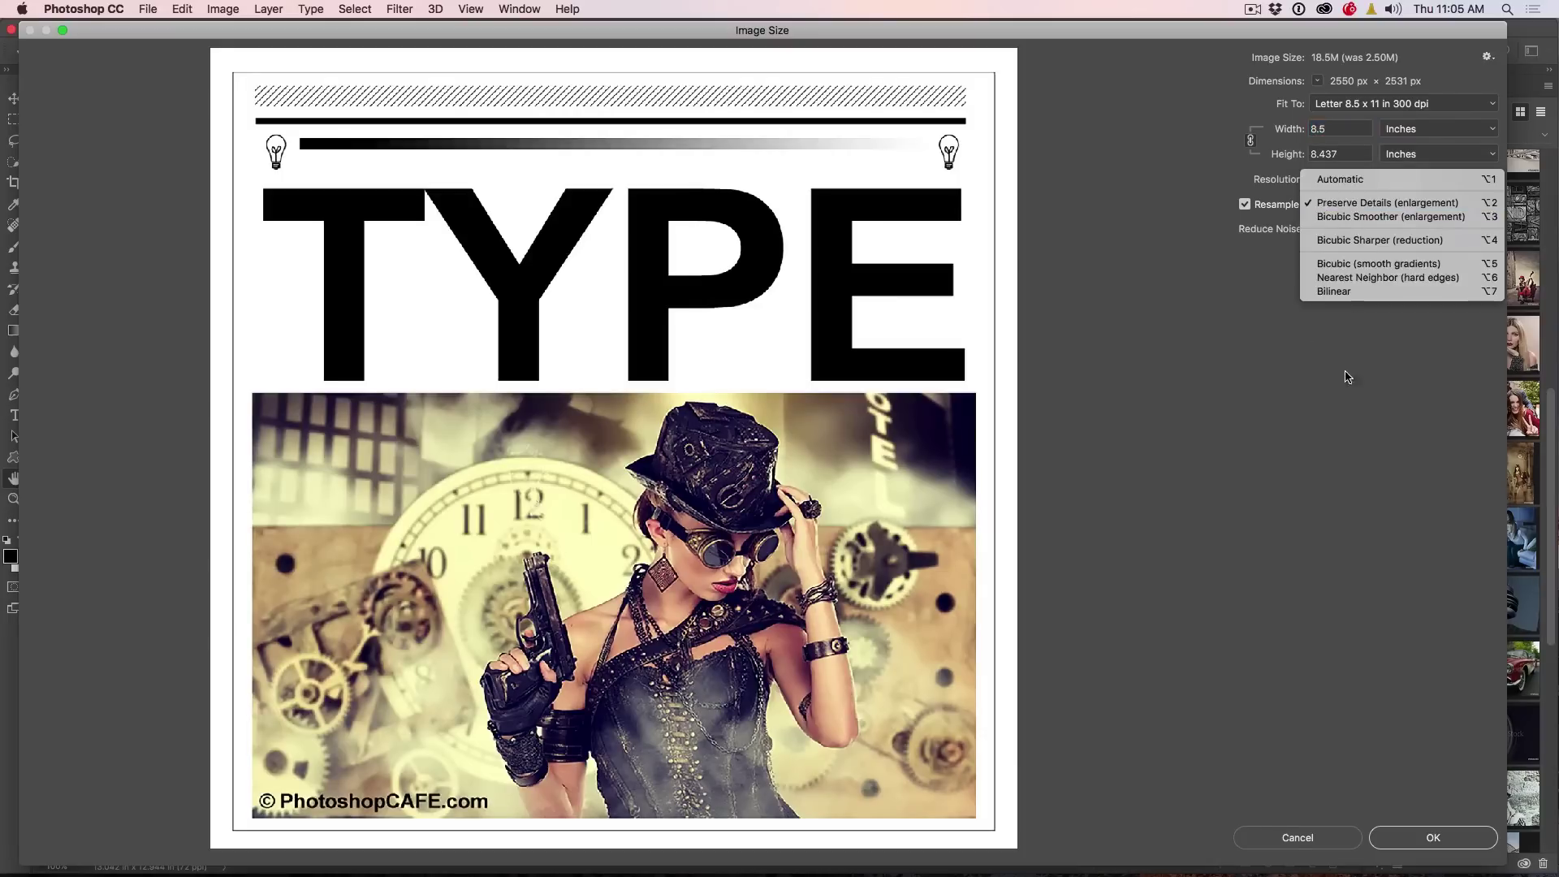
left_click(1361, 217)
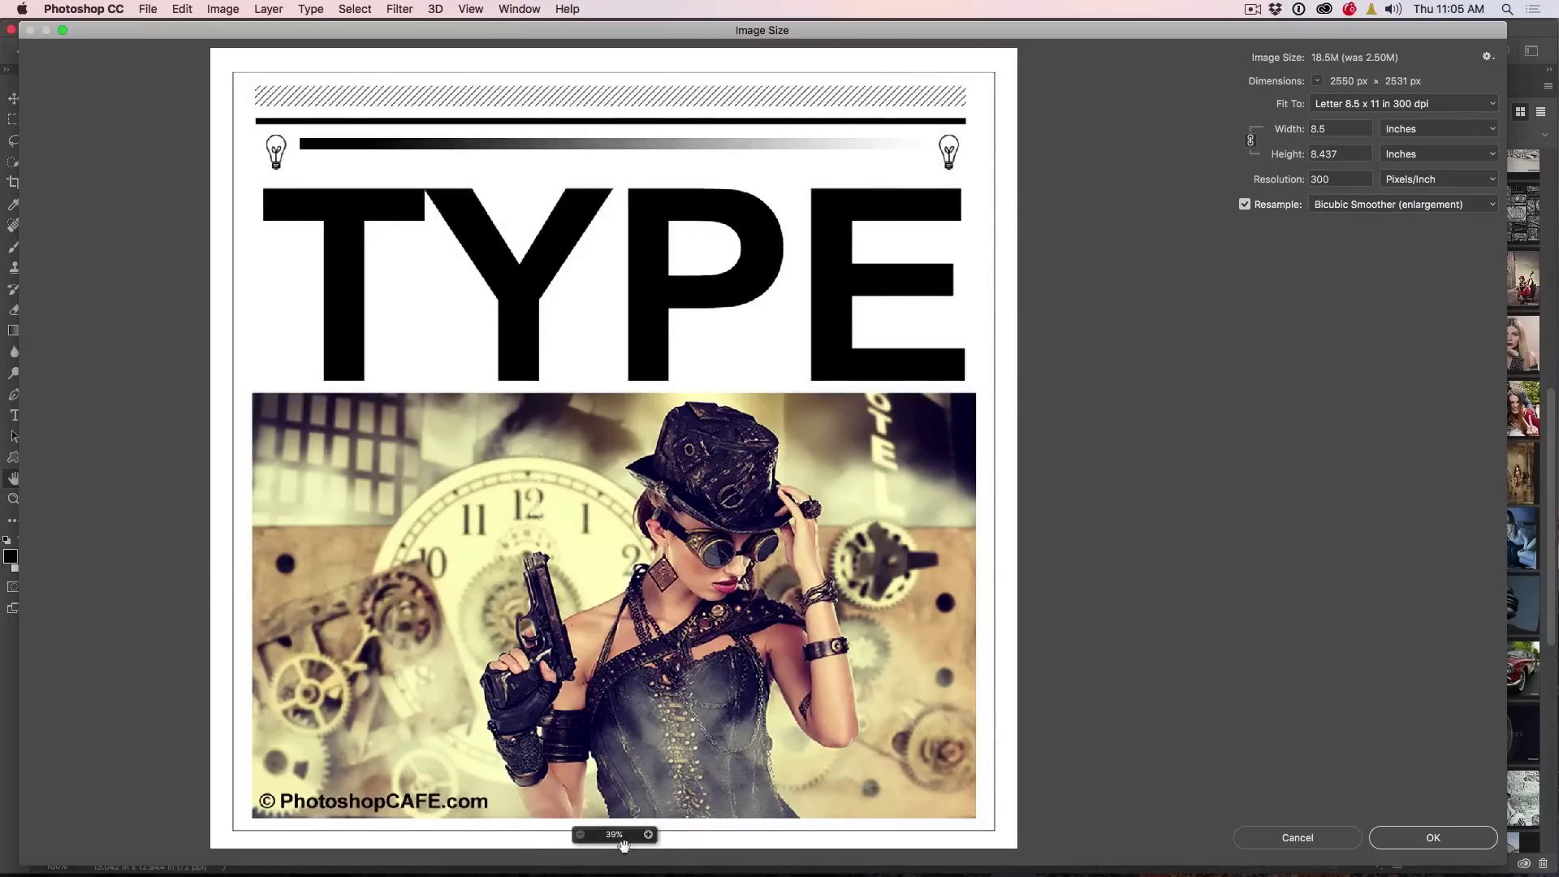
left_click(649, 834)
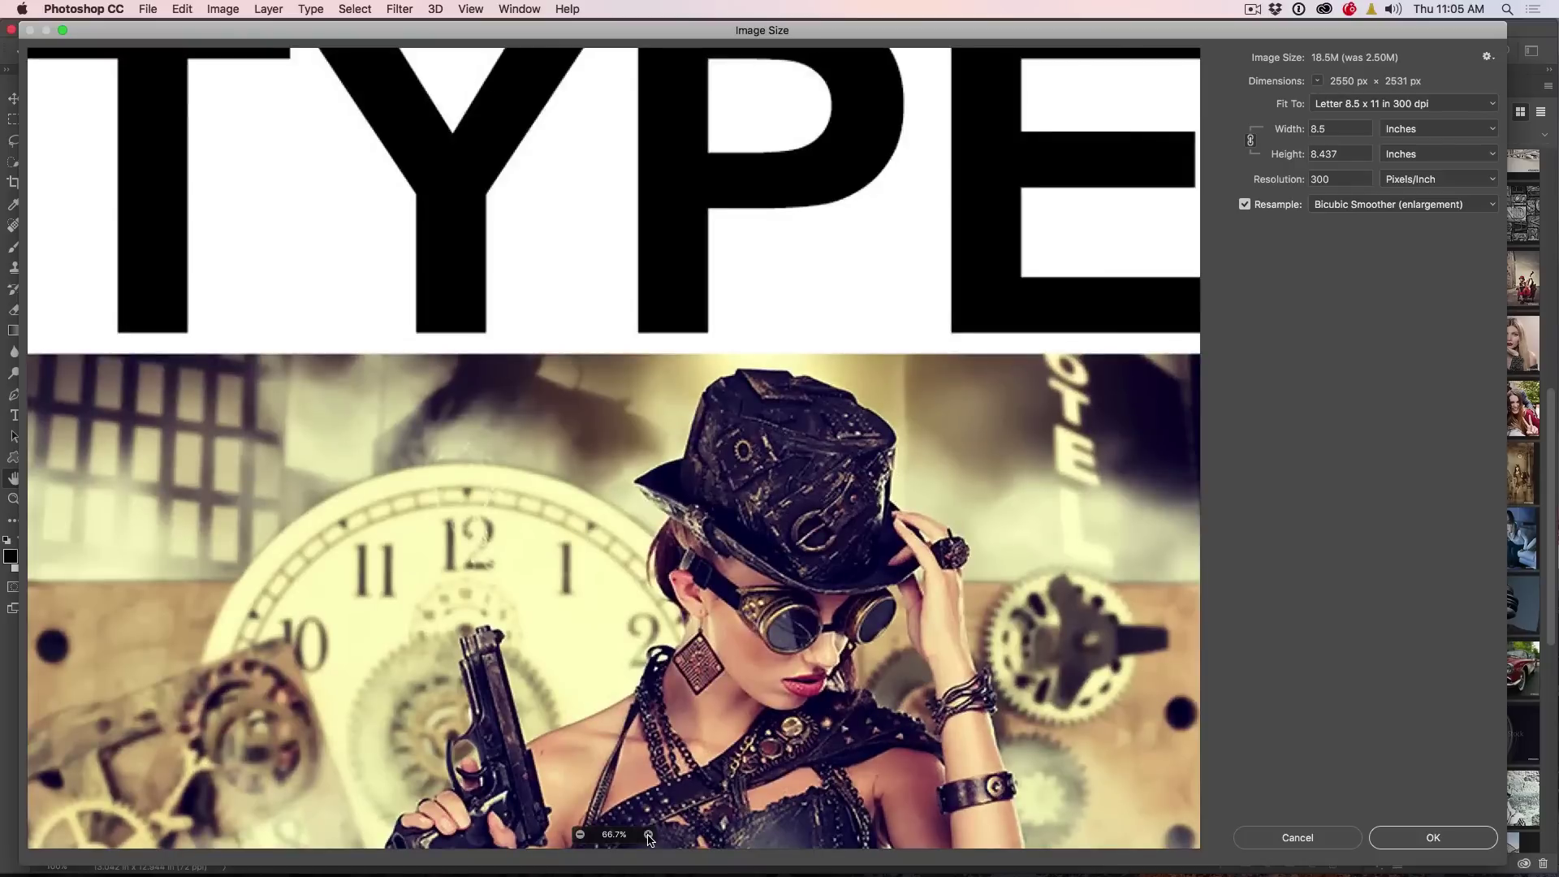
left_click(648, 835)
left_click_drag(488, 227, 679, 592)
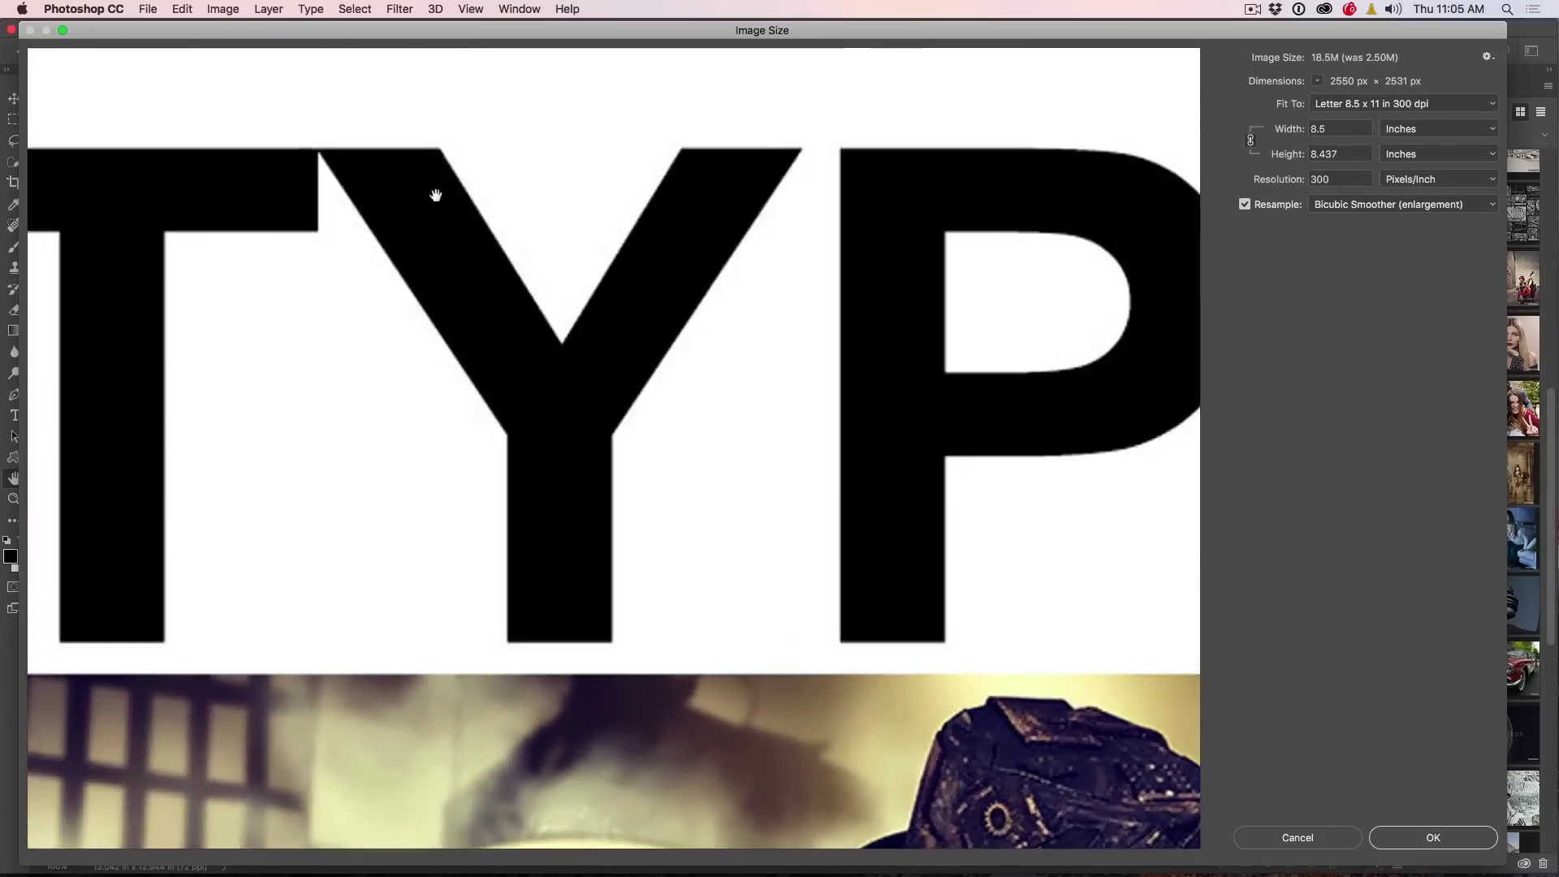
left_click_drag(452, 199, 707, 457)
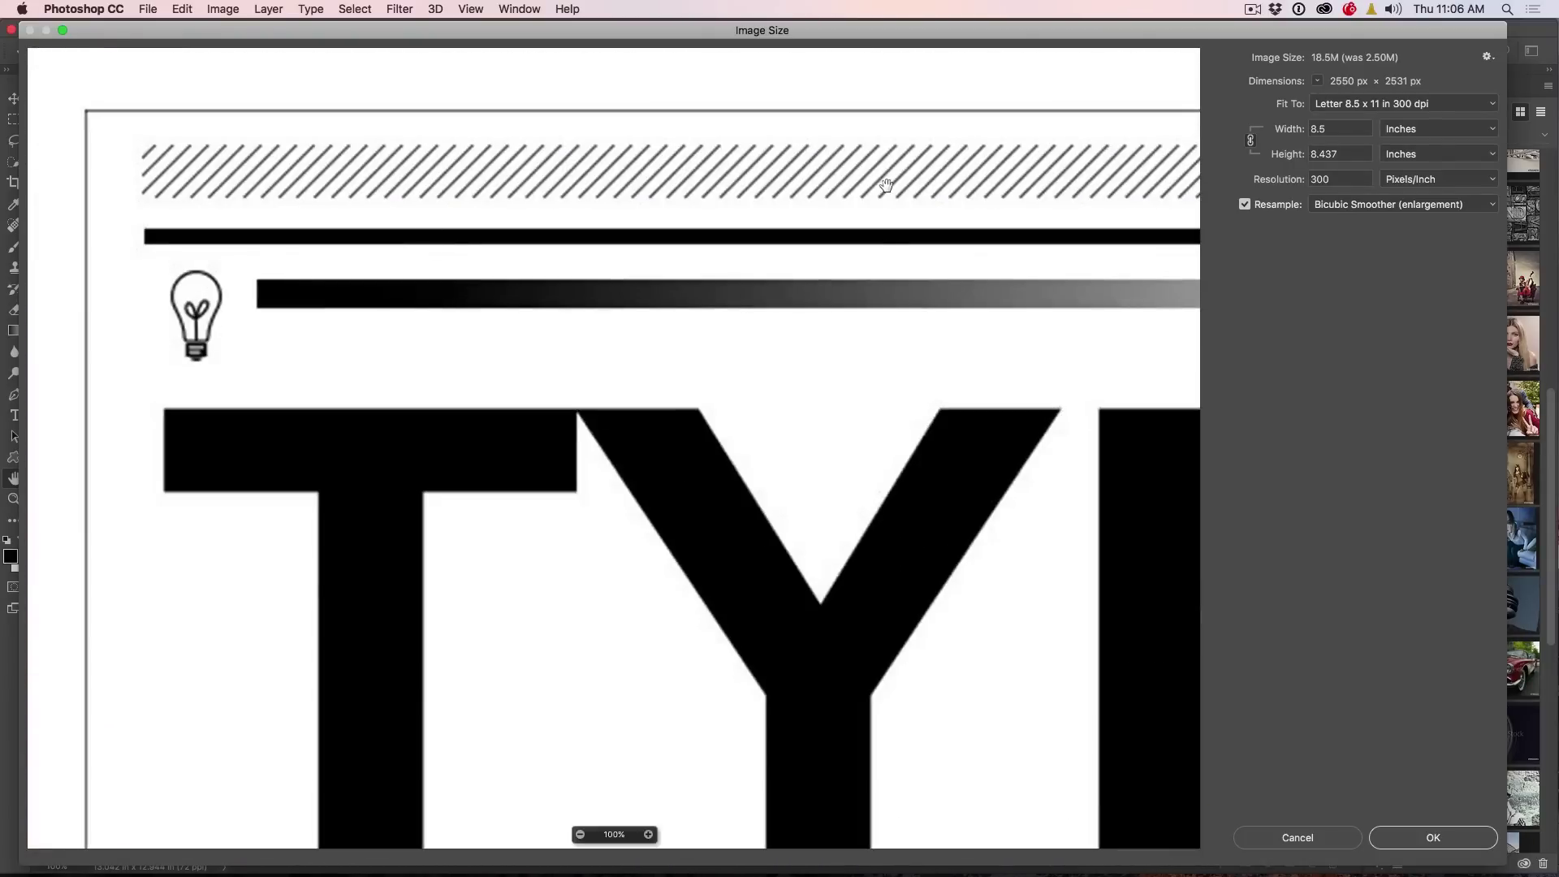
left_click(1365, 208)
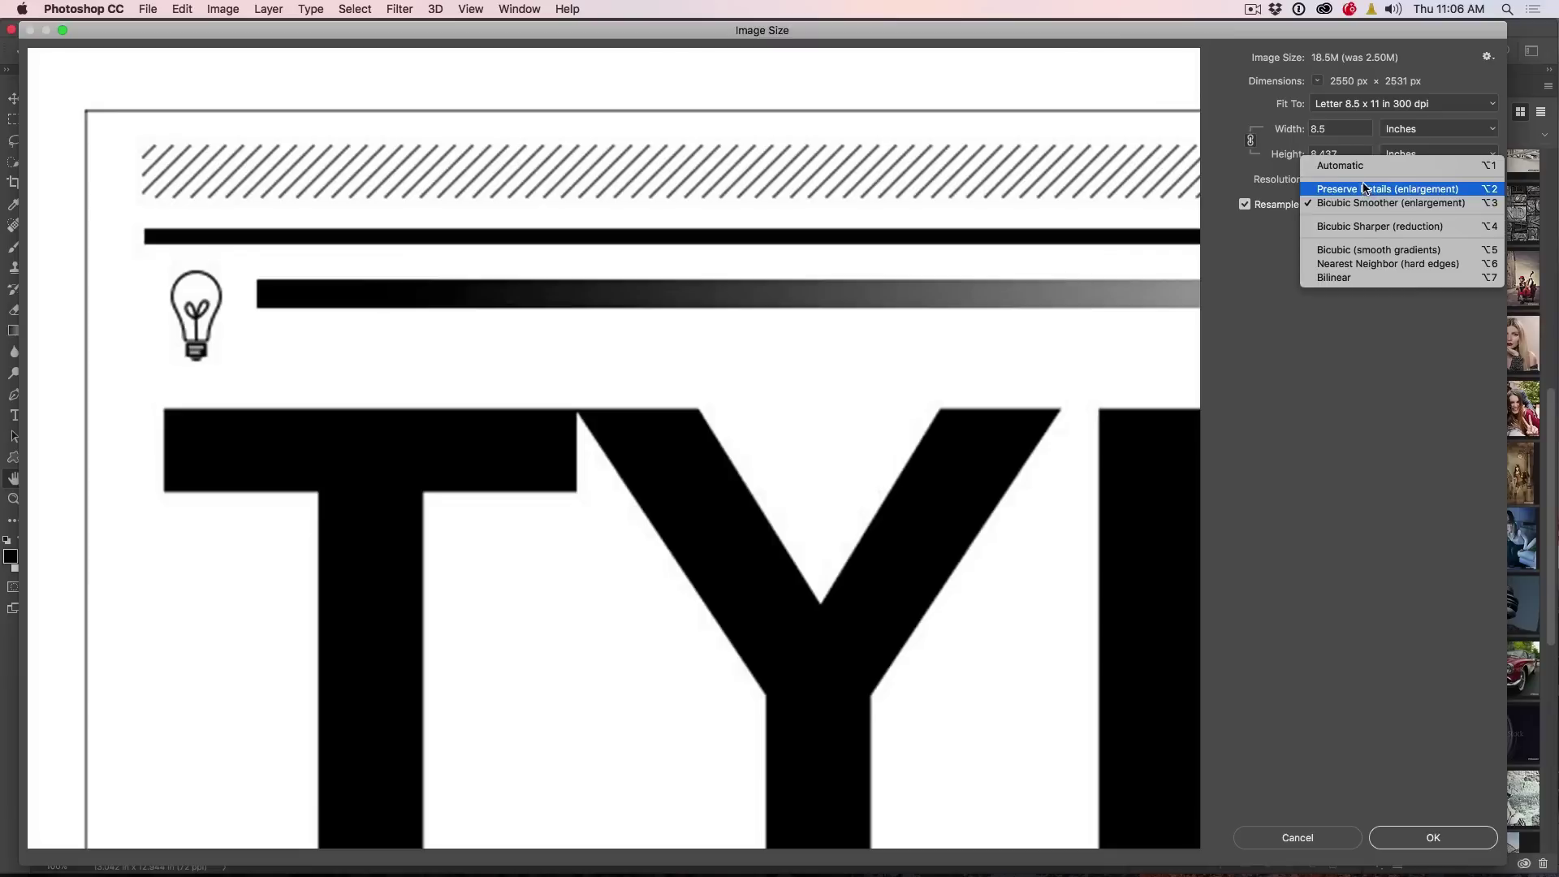
left_click(1375, 179)
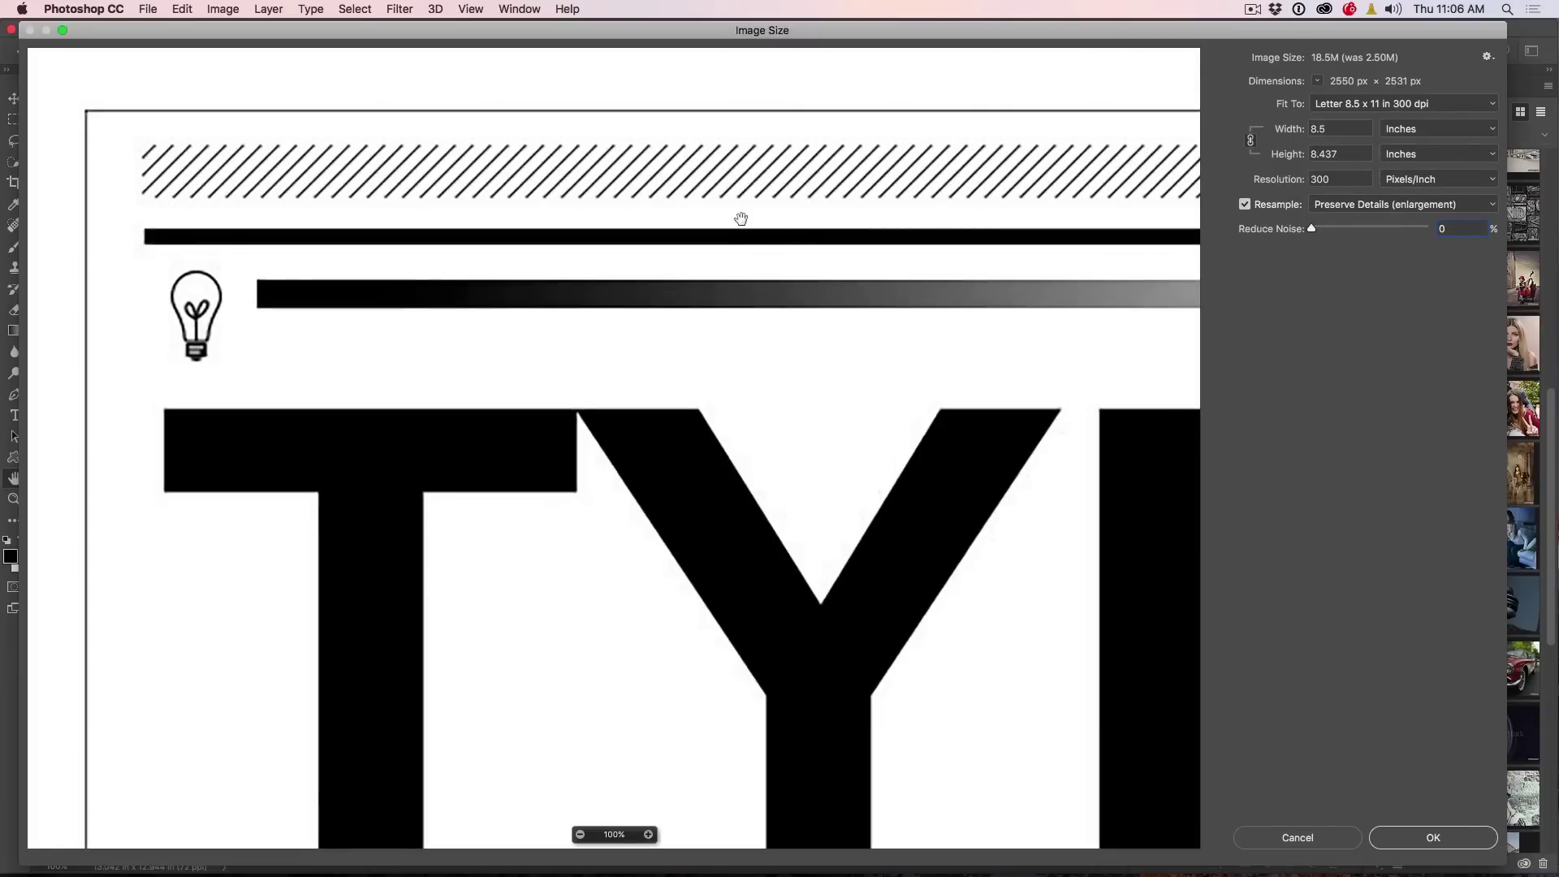